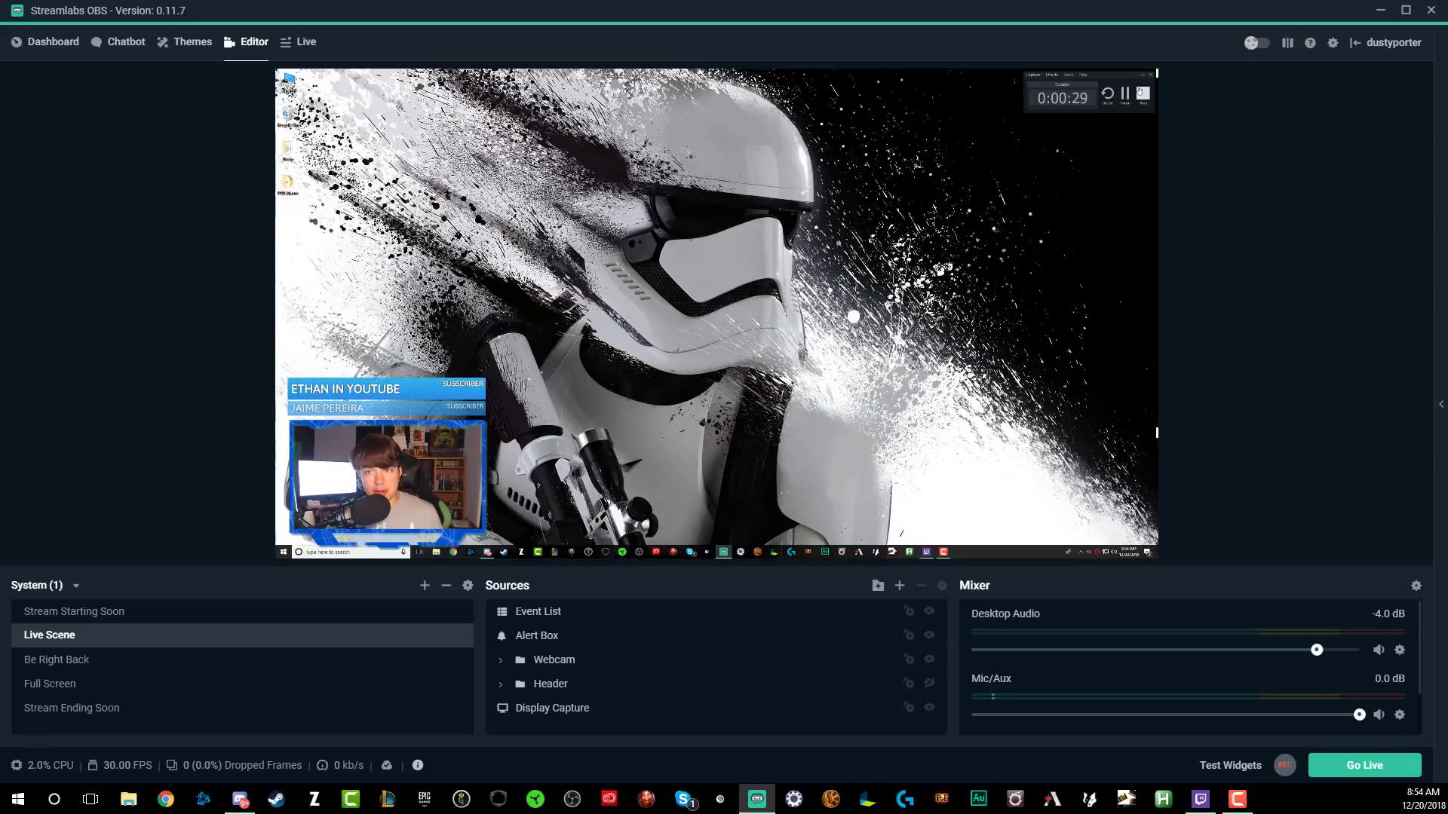
Preview the Be Right Back and Stream Ending Soon scenes, then return to Live Scene
click(1423, 10)
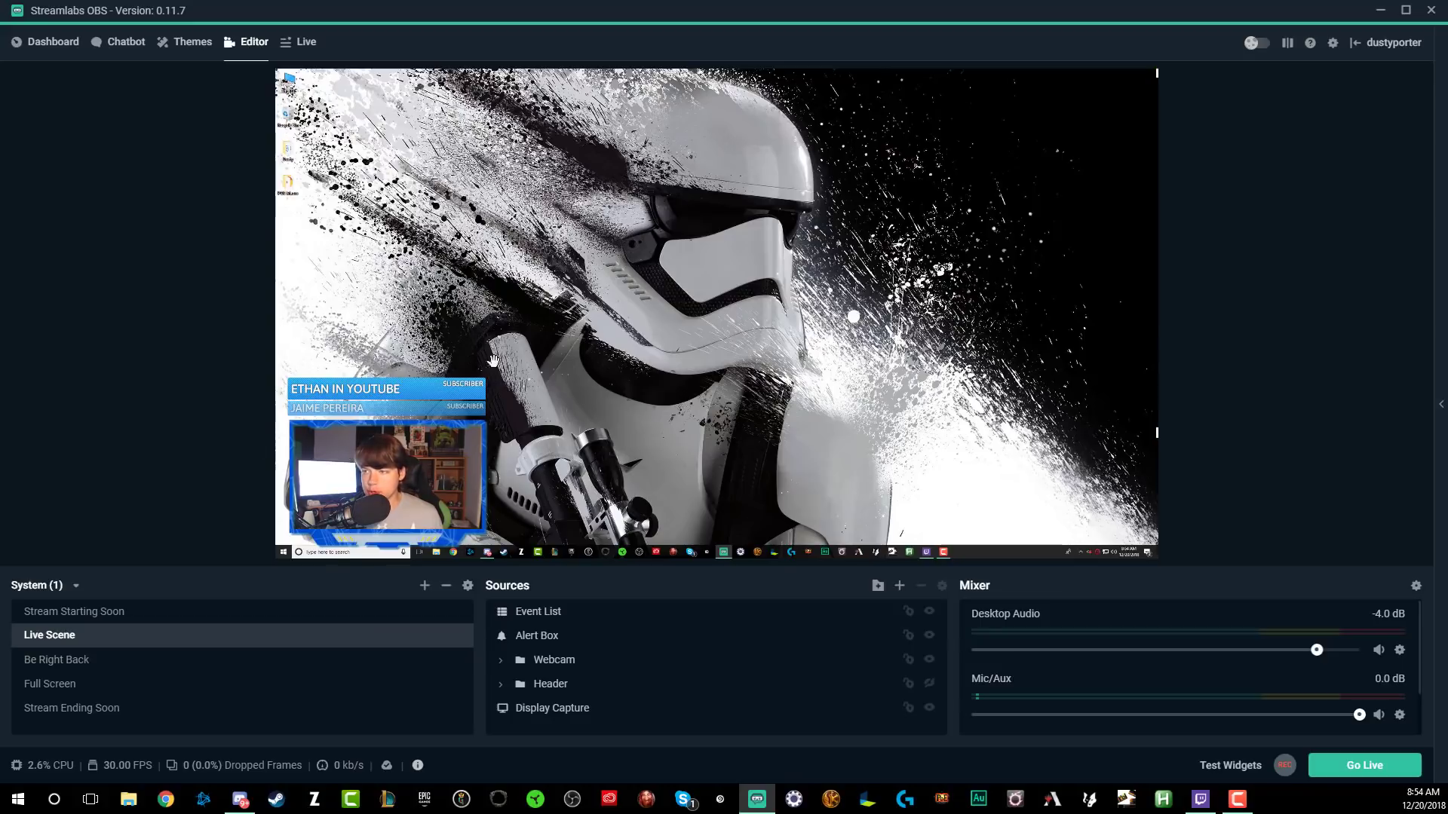
click(70, 662)
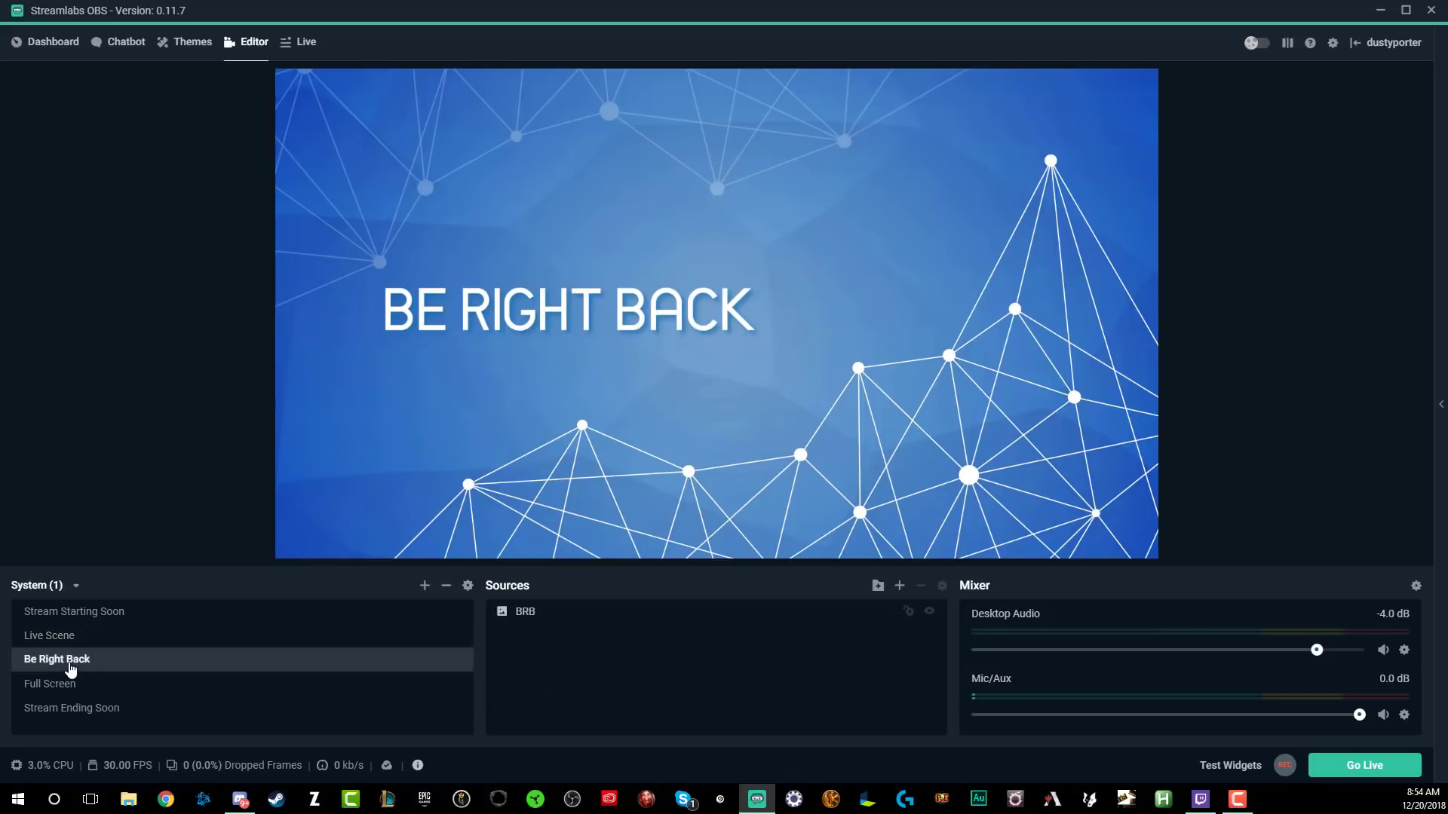
click(72, 708)
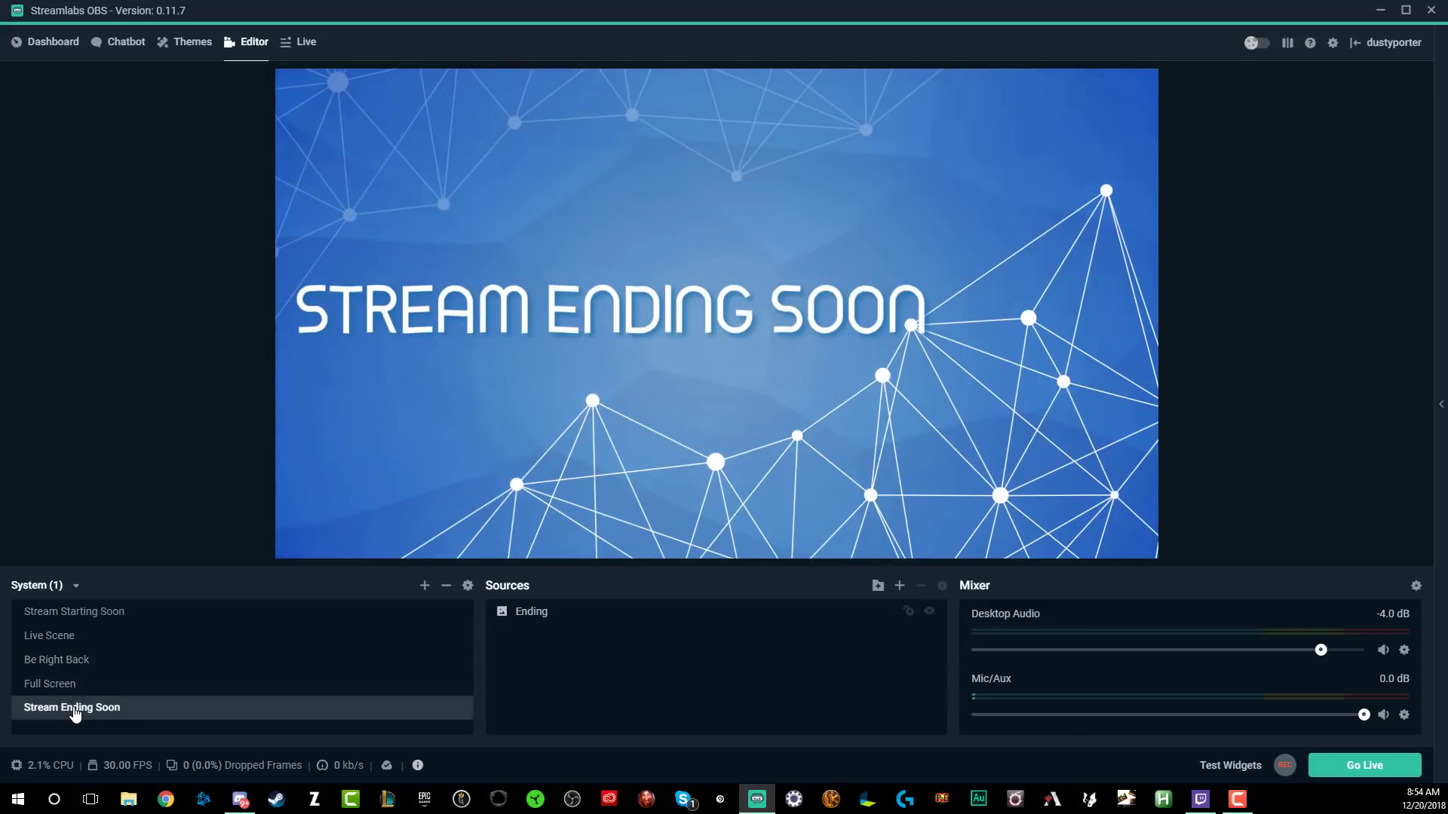
click(86, 640)
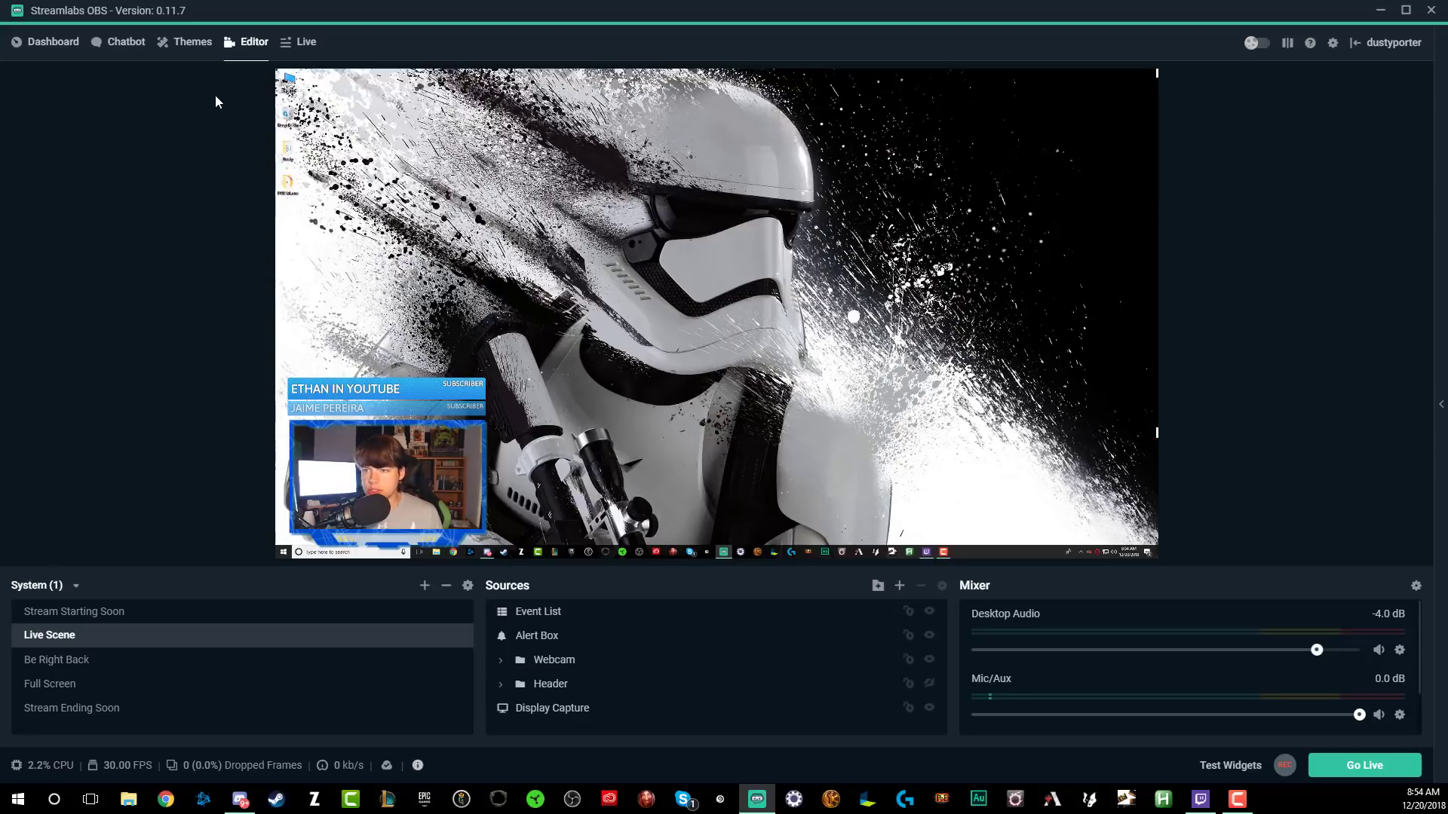
Open the themes library and browse the Scene Themes grid
click(198, 51)
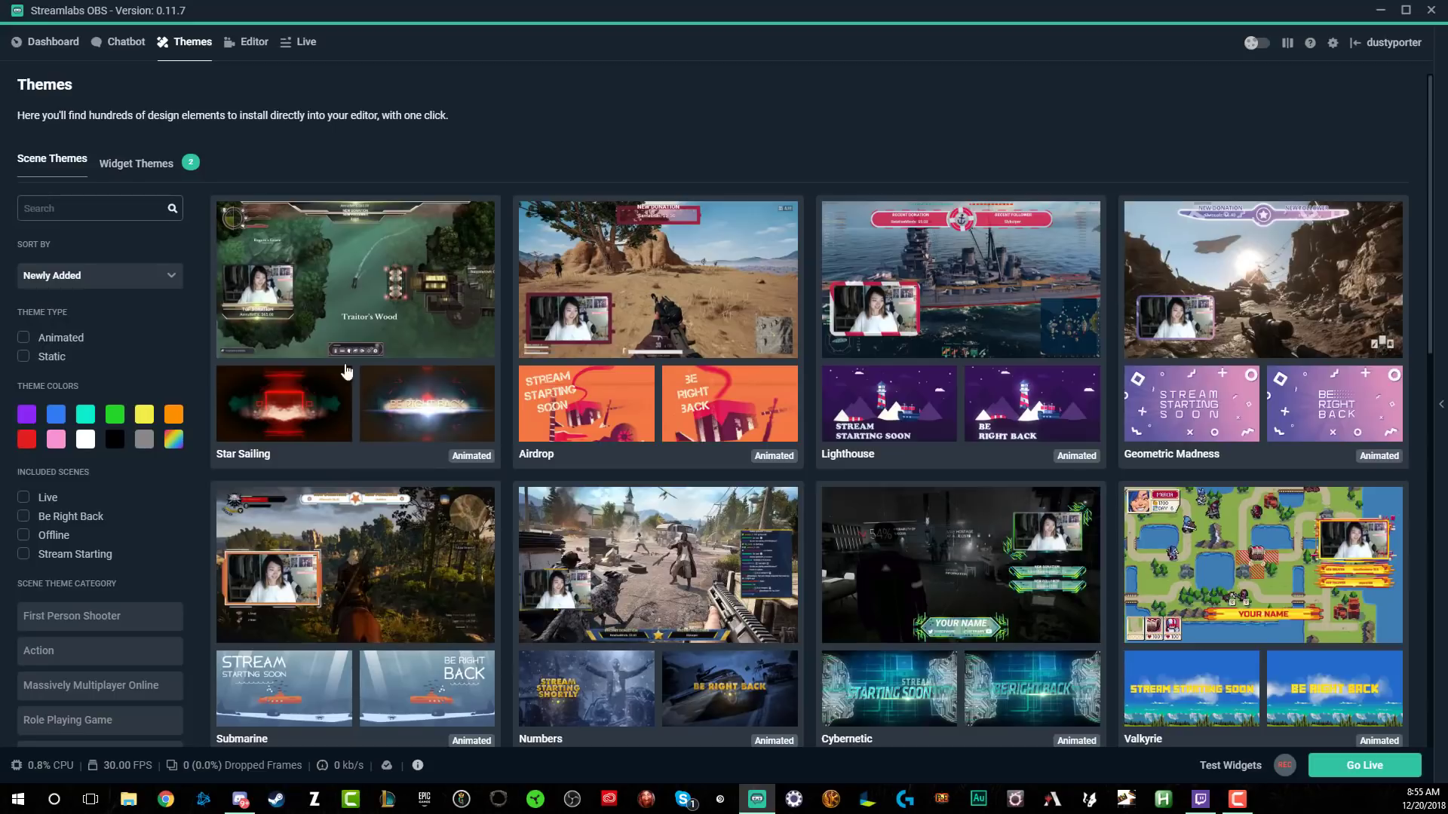
scroll(528, 475, down, 8)
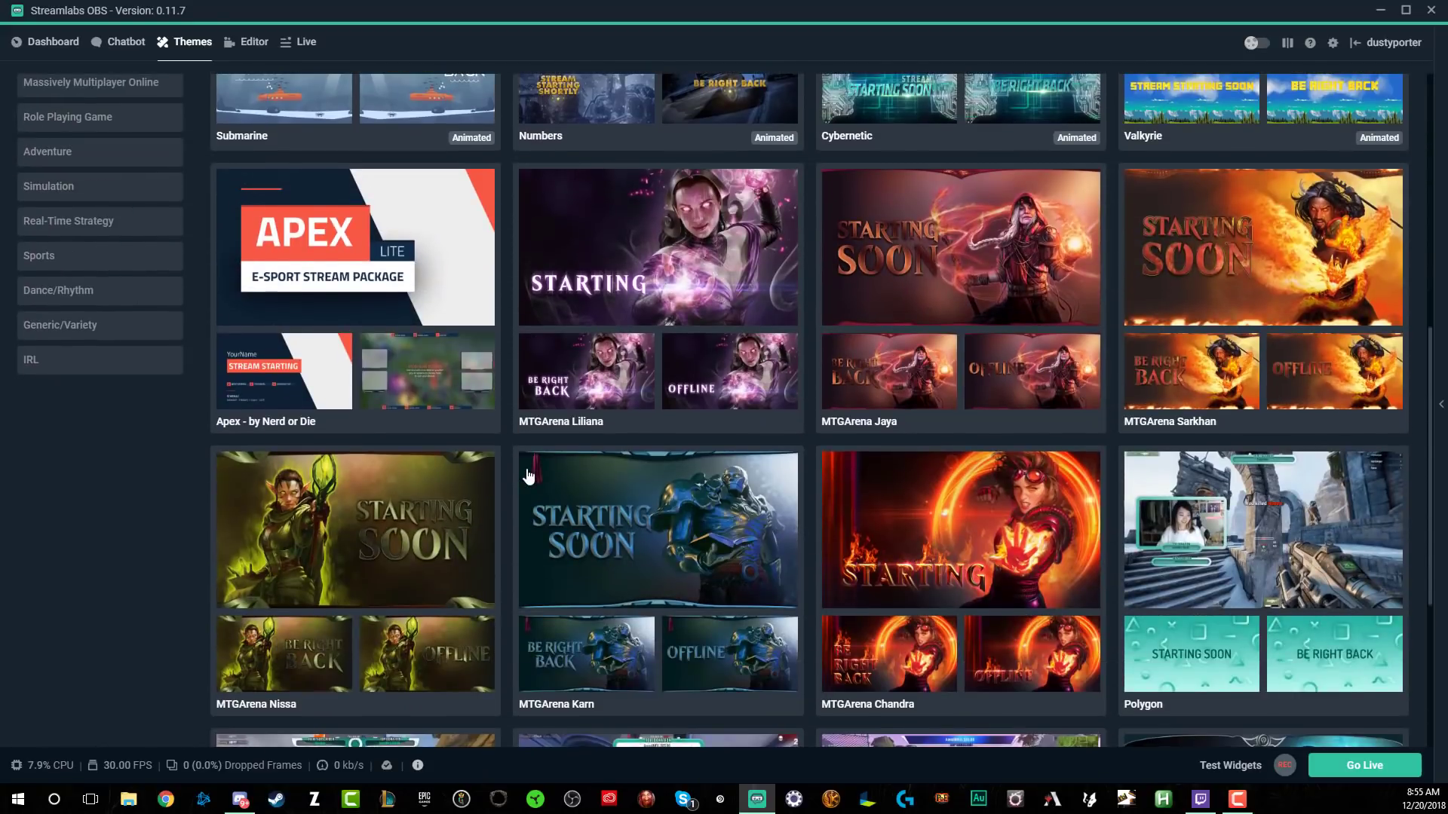
scroll(528, 475, down, 5)
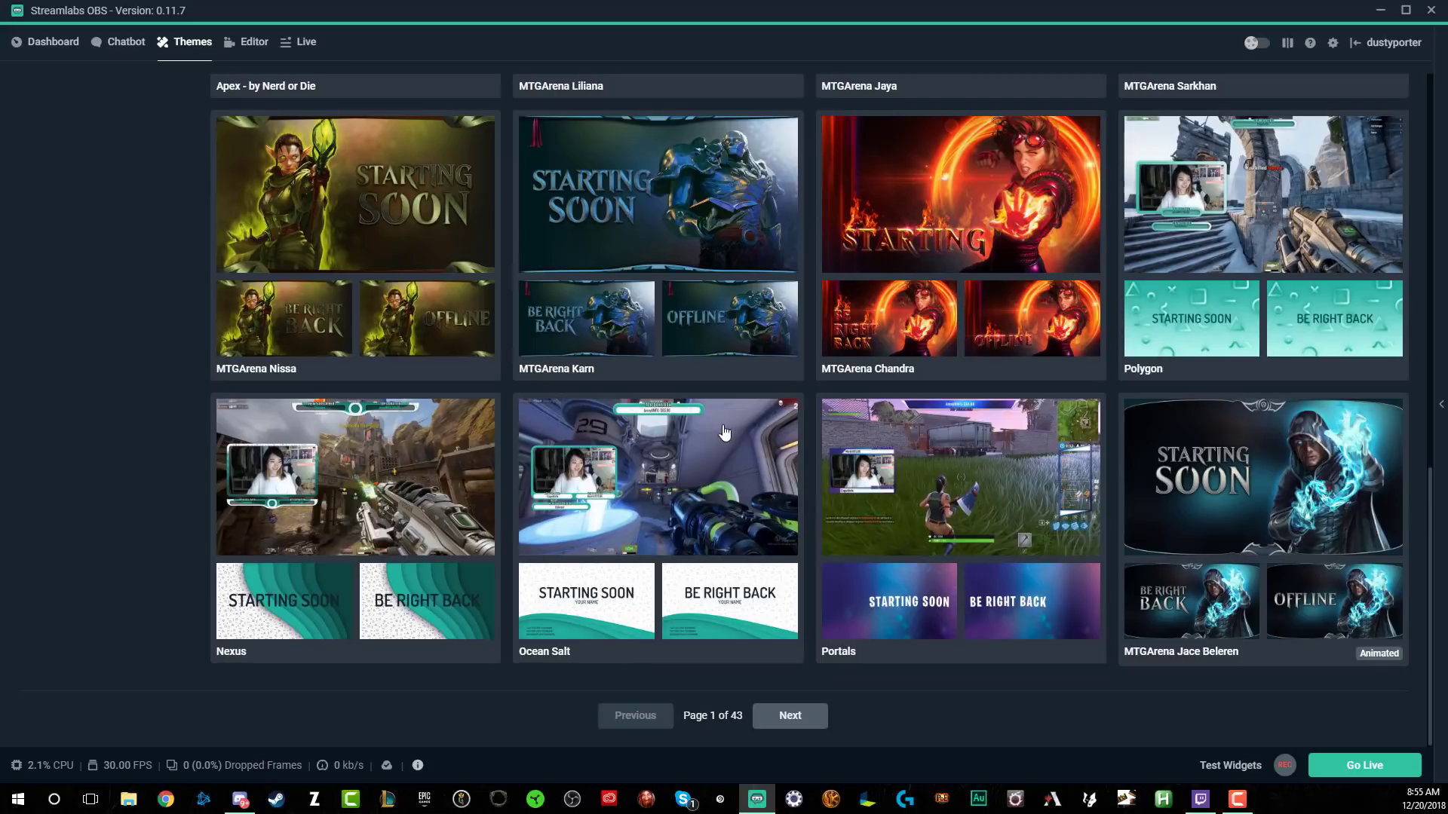
scroll(693, 413, up, 7)
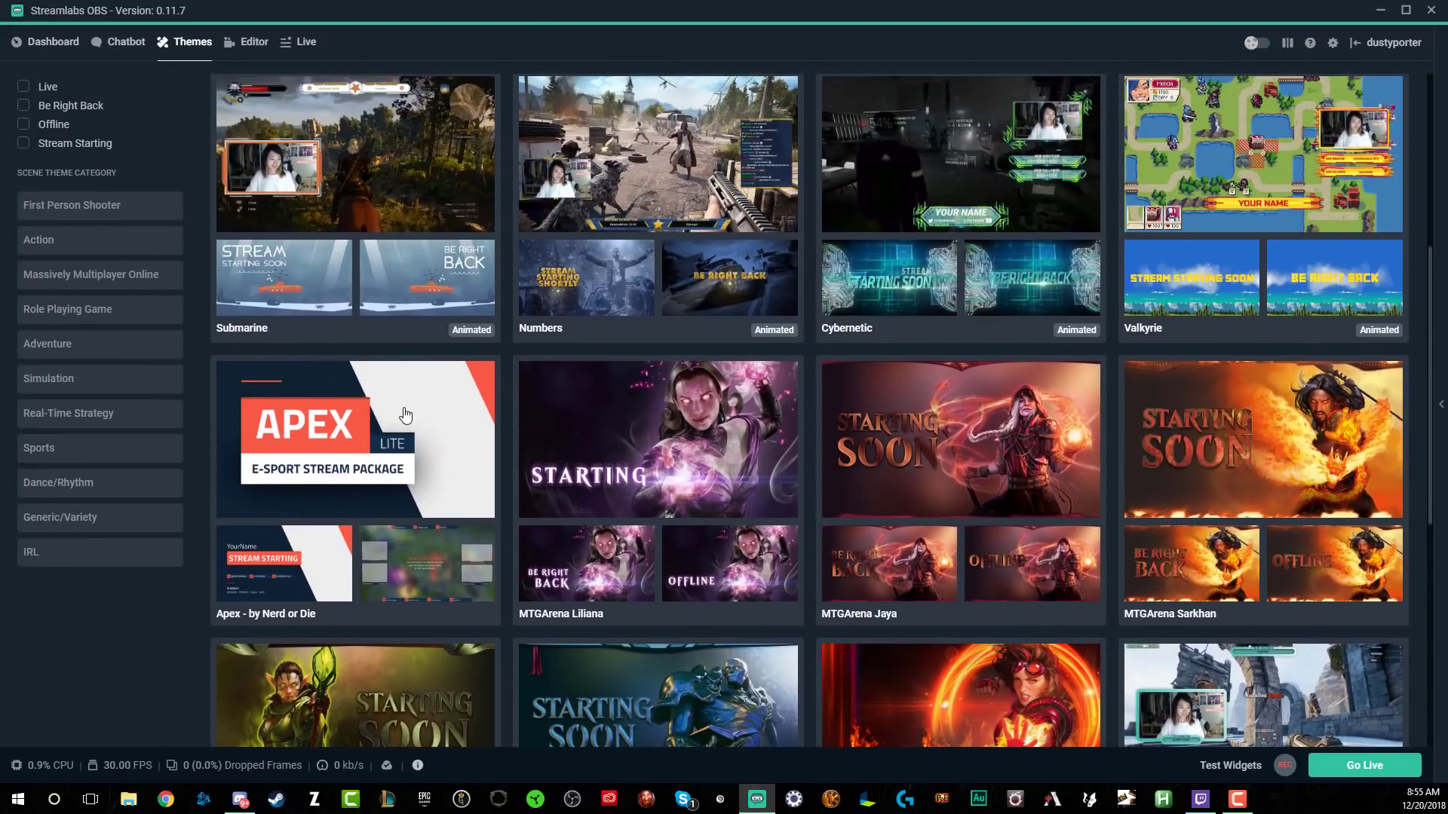
scroll(405, 412, up, 3)
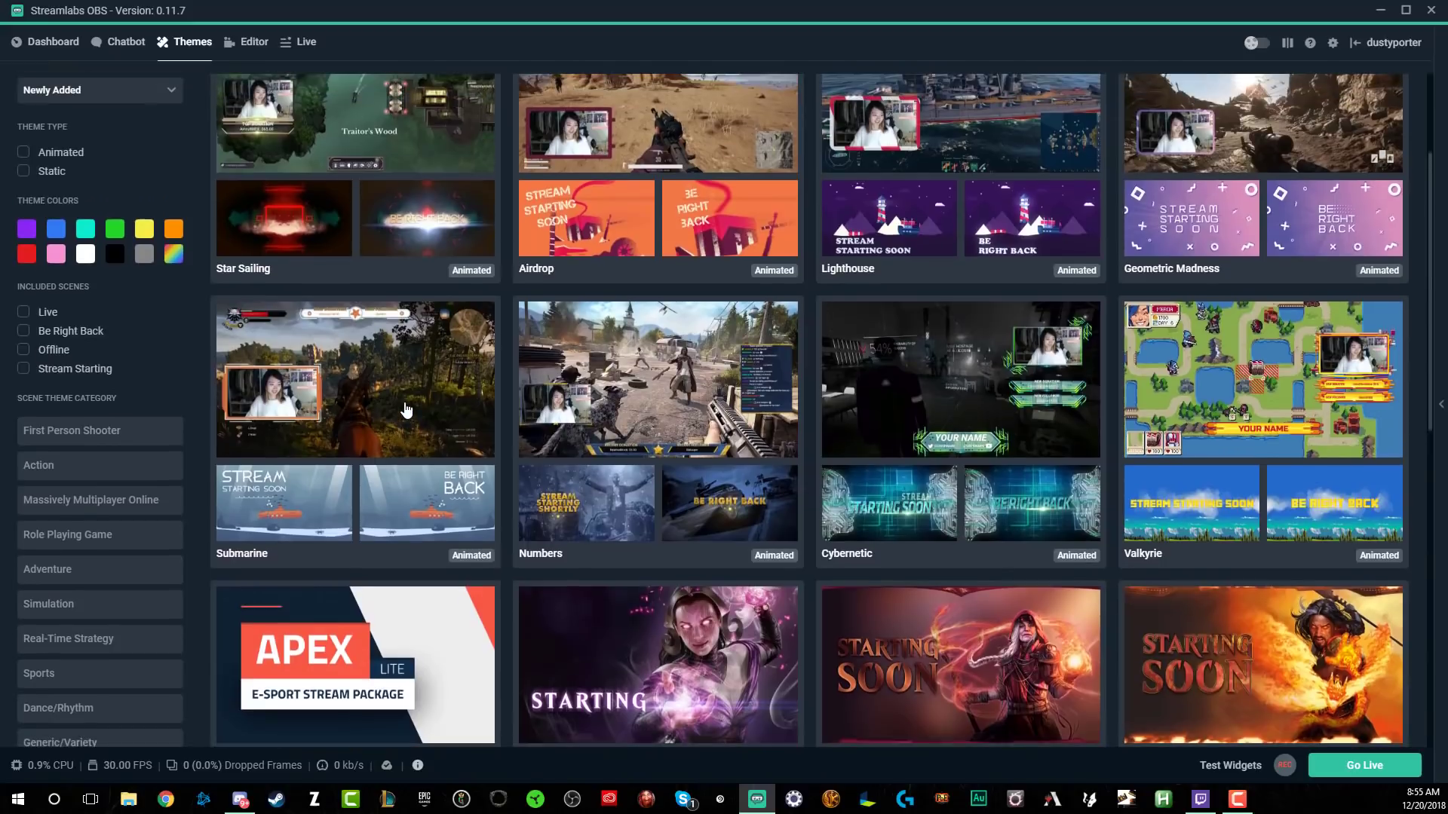
Try the Massively Multiplayer Online and First Person Shooter theme filters
click(110, 502)
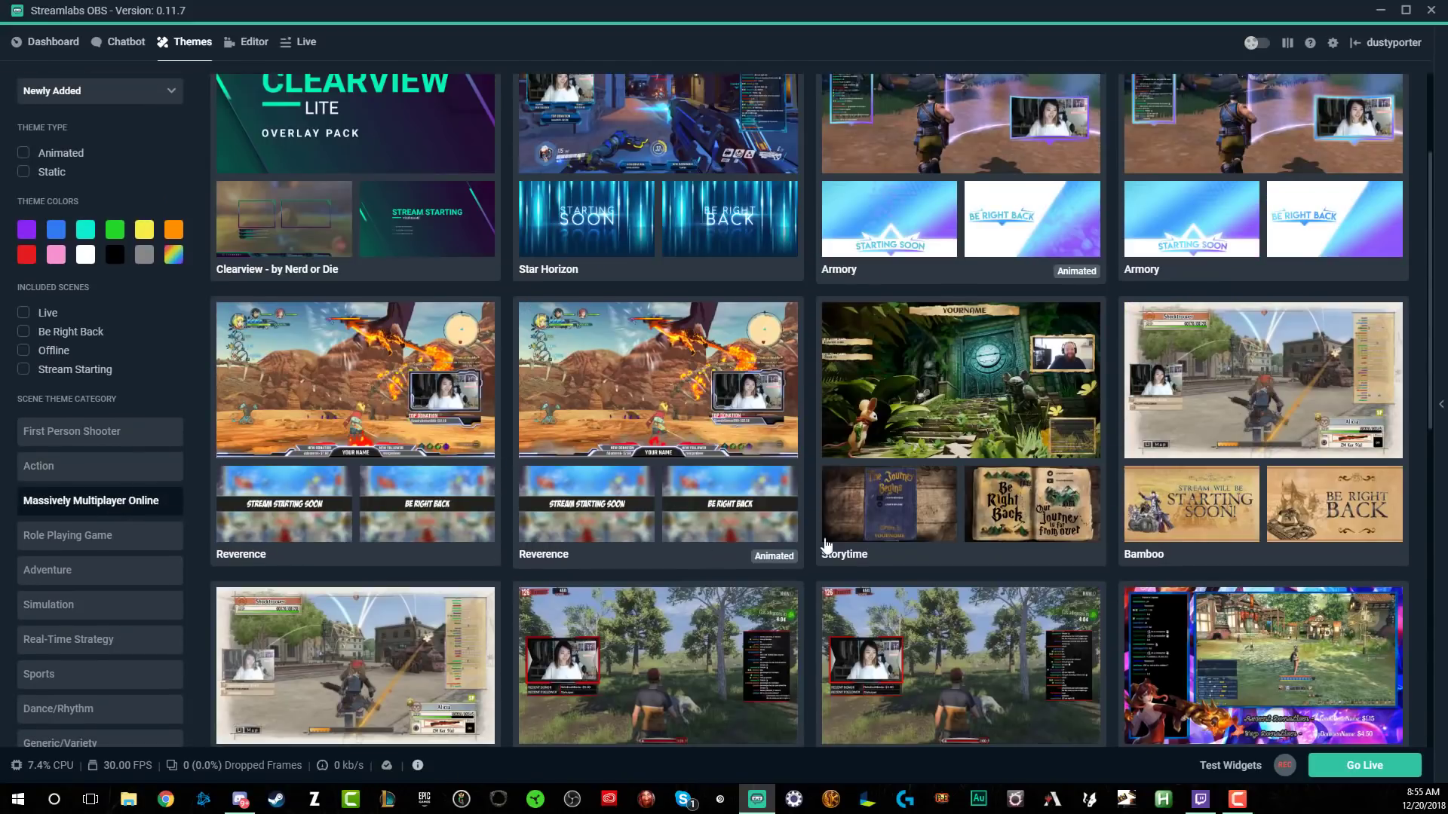
click(82, 433)
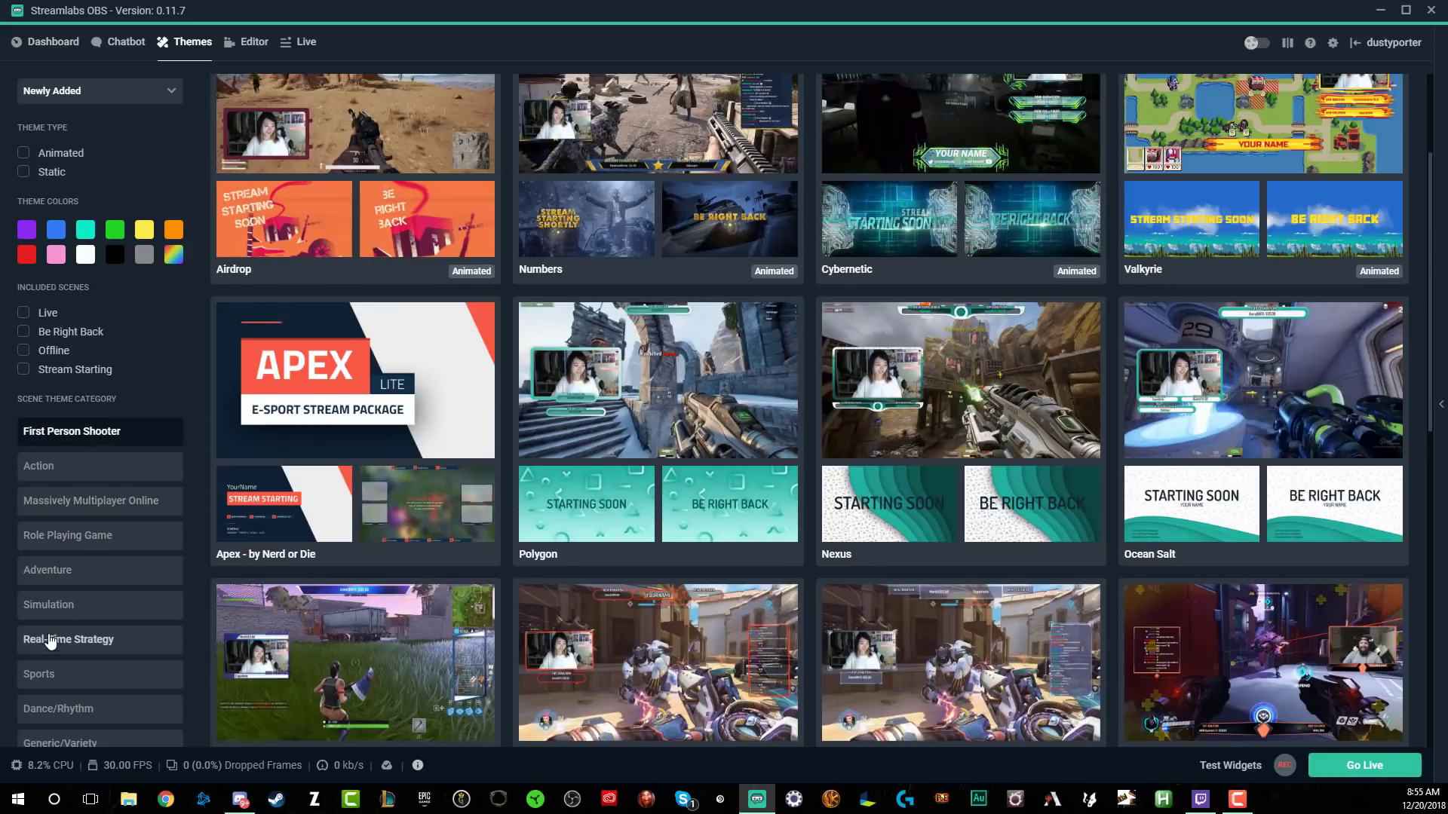
scroll(47, 635, up, 2)
scroll(46, 632, down, 5)
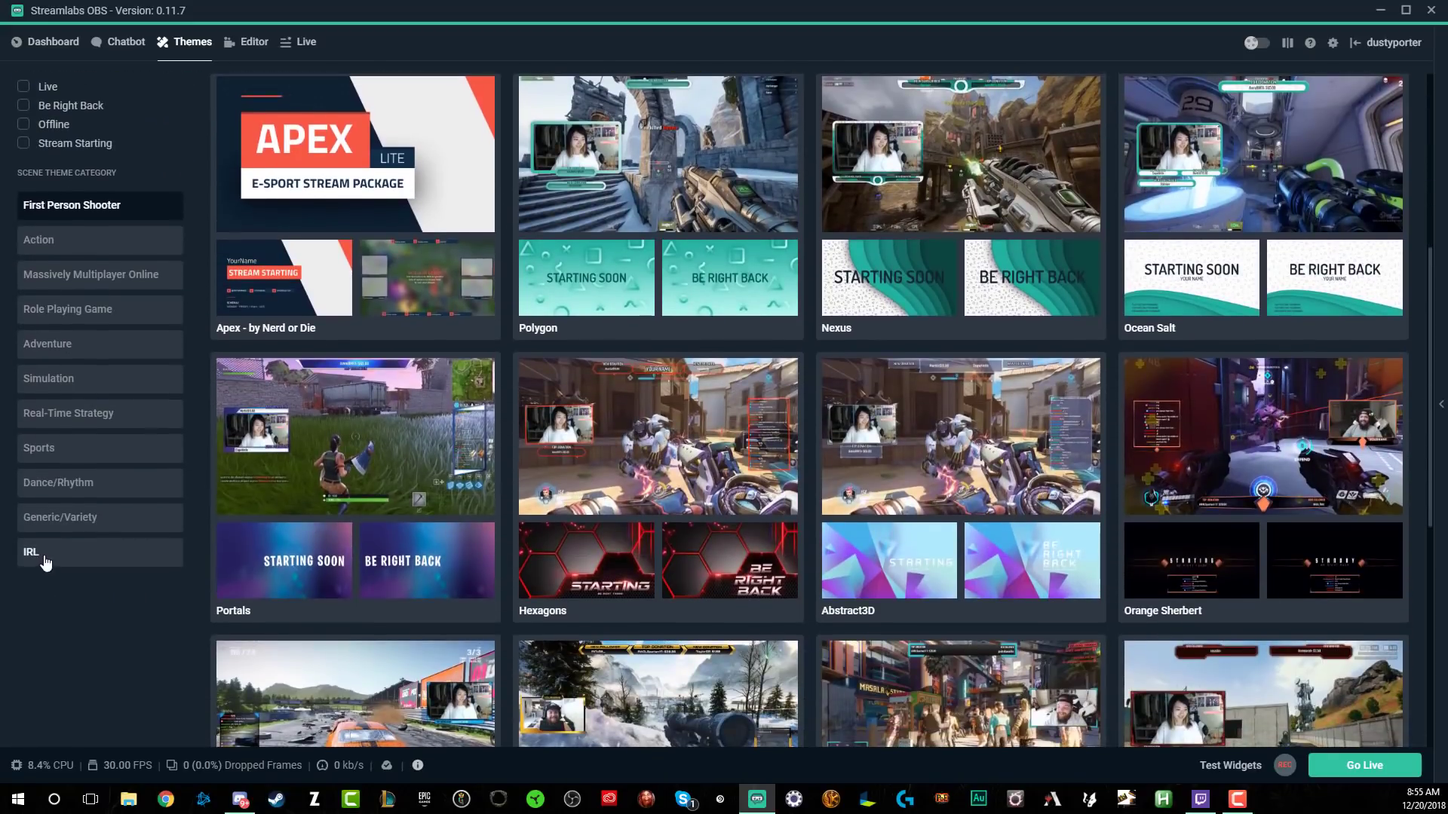
Filter to Generic/Variety themes and scroll down to the Sky Labyrinth card
click(74, 524)
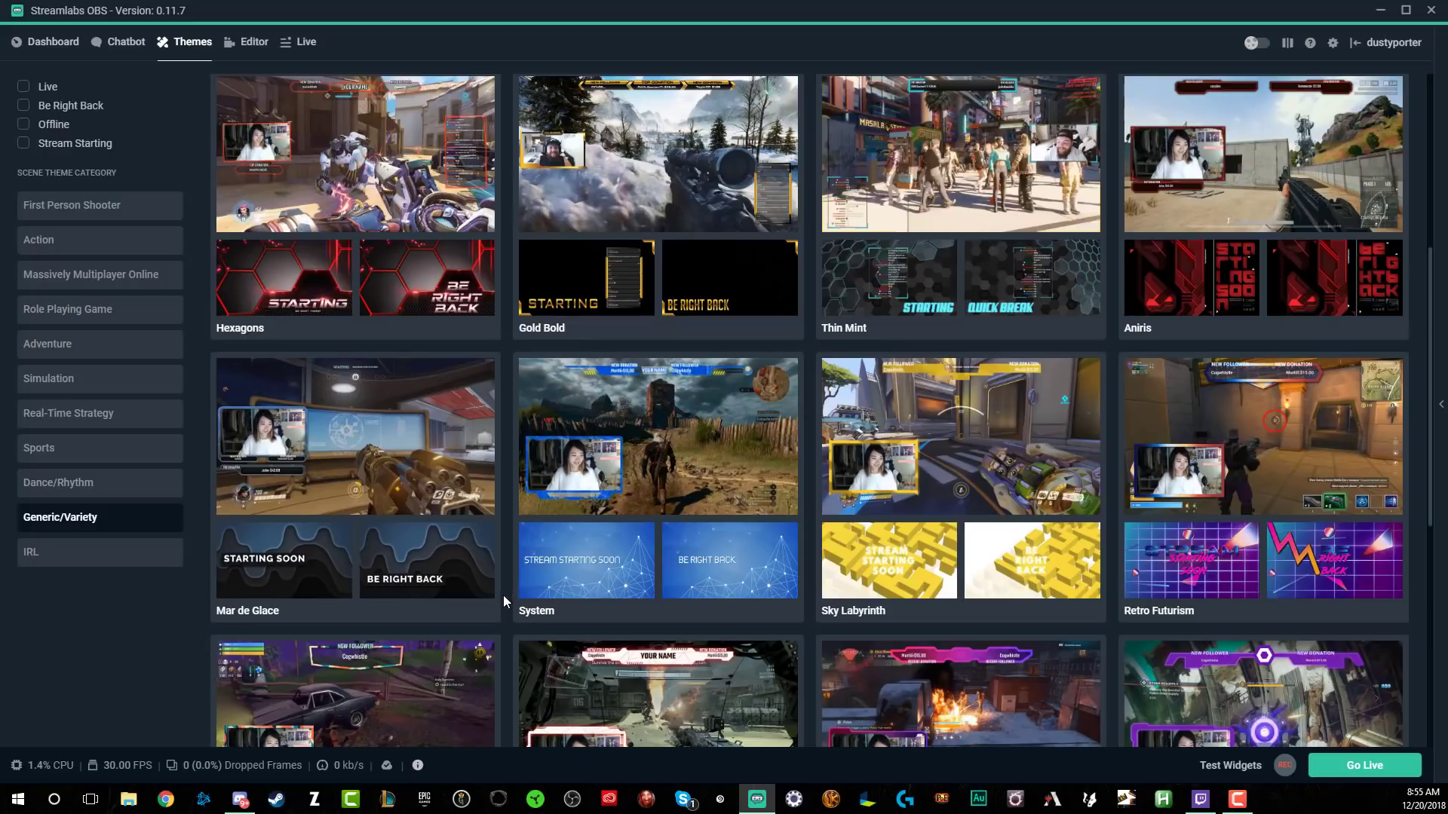
scroll(407, 577, up, 3)
scroll(406, 577, up, 2)
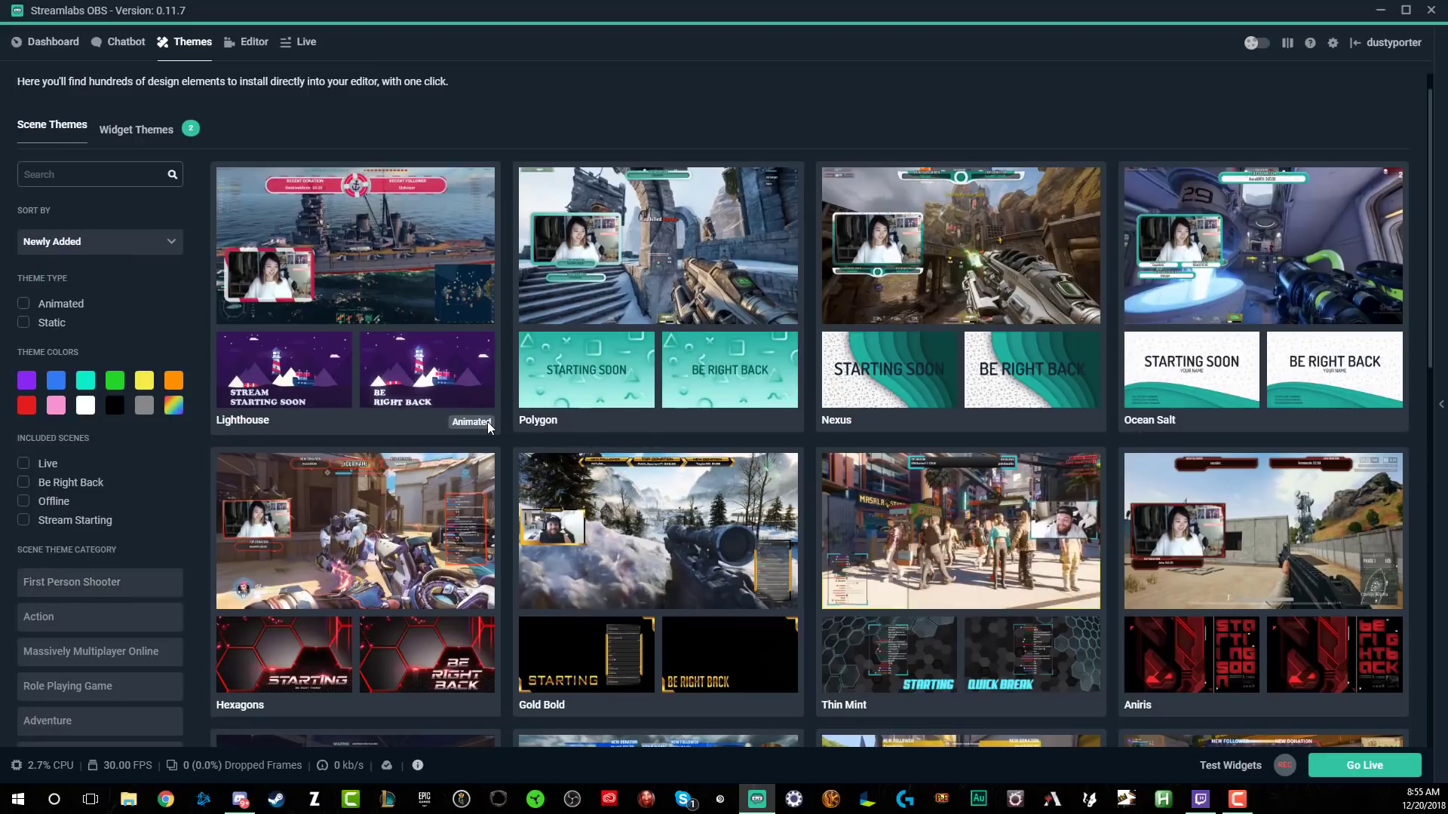
scroll(488, 422, down, 4)
scroll(739, 419, down, 1)
scroll(400, 458, down, 1)
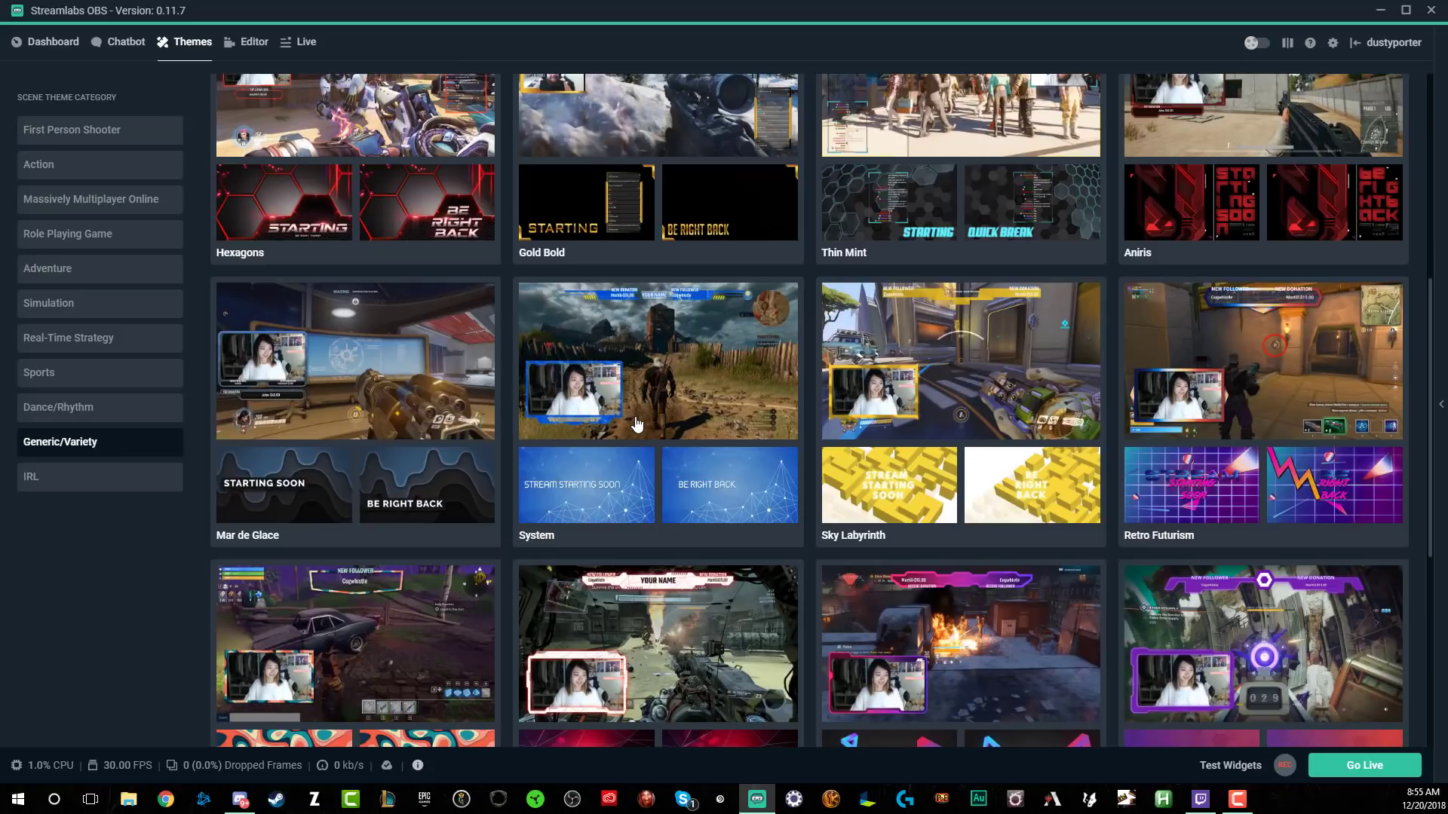
scroll(753, 413, up, 2)
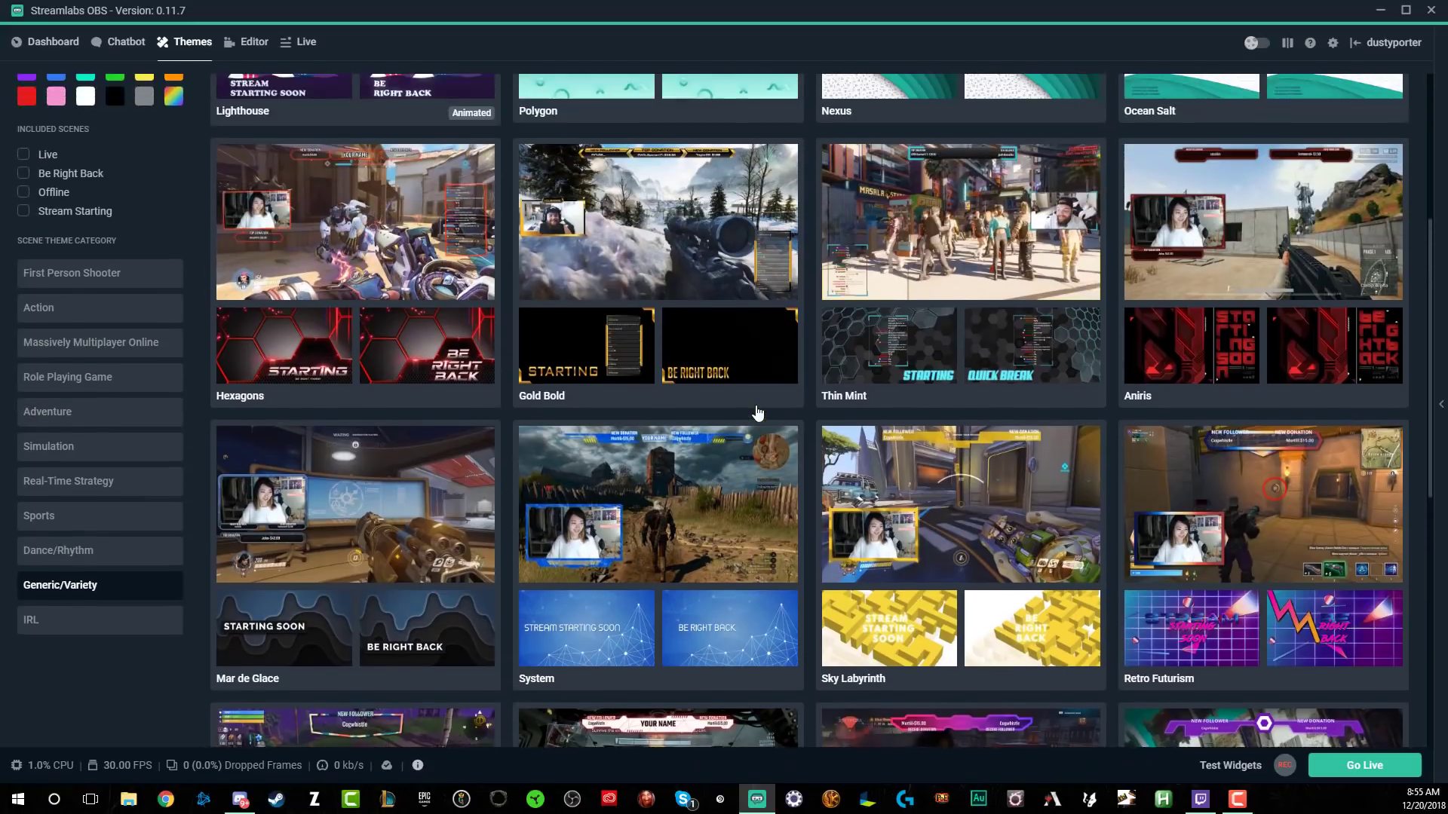
scroll(758, 413, down, 2)
scroll(758, 413, down, 3)
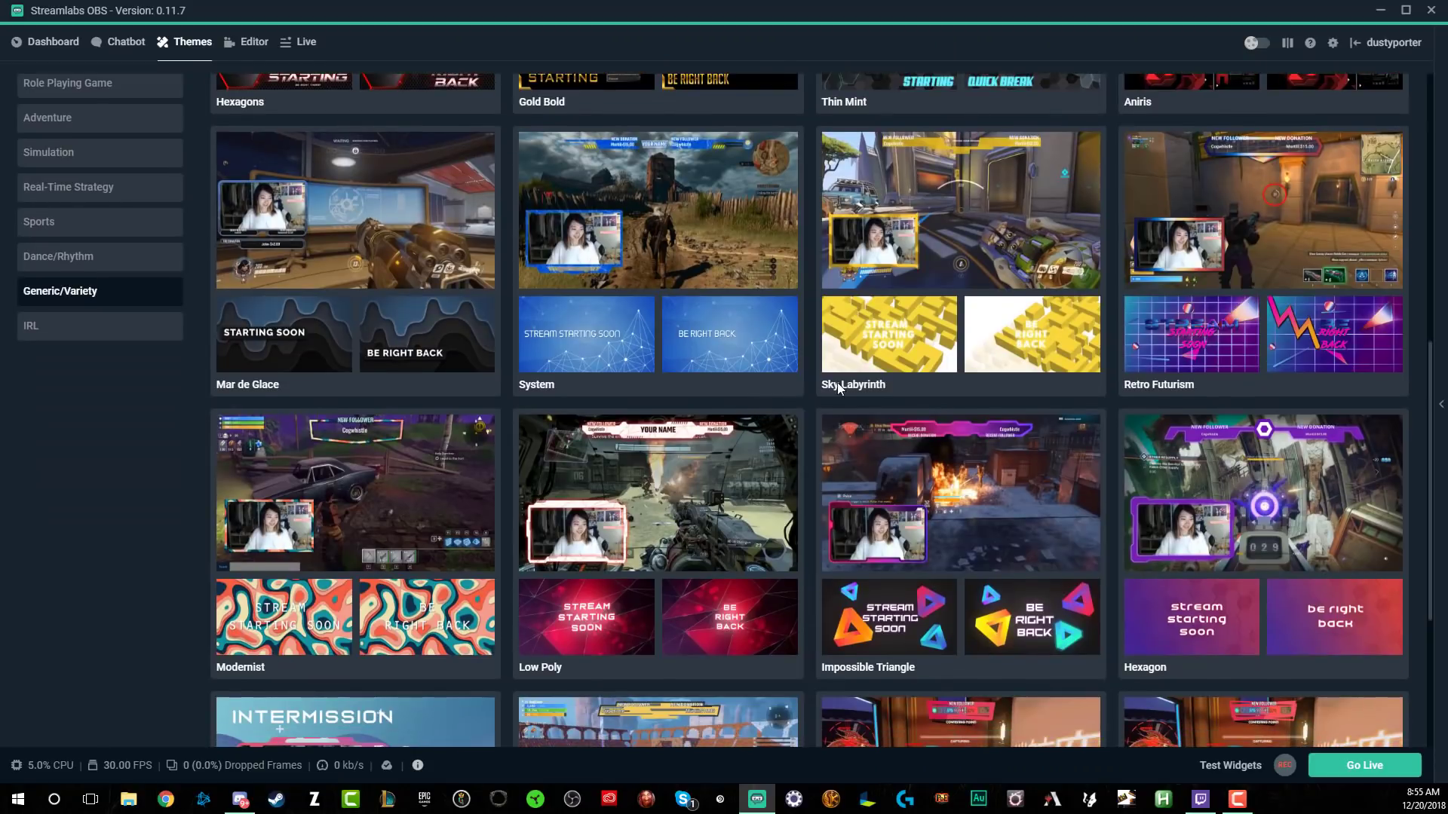
Open the Sky Labyrinth theme's detail page and scroll back to its top
click(919, 189)
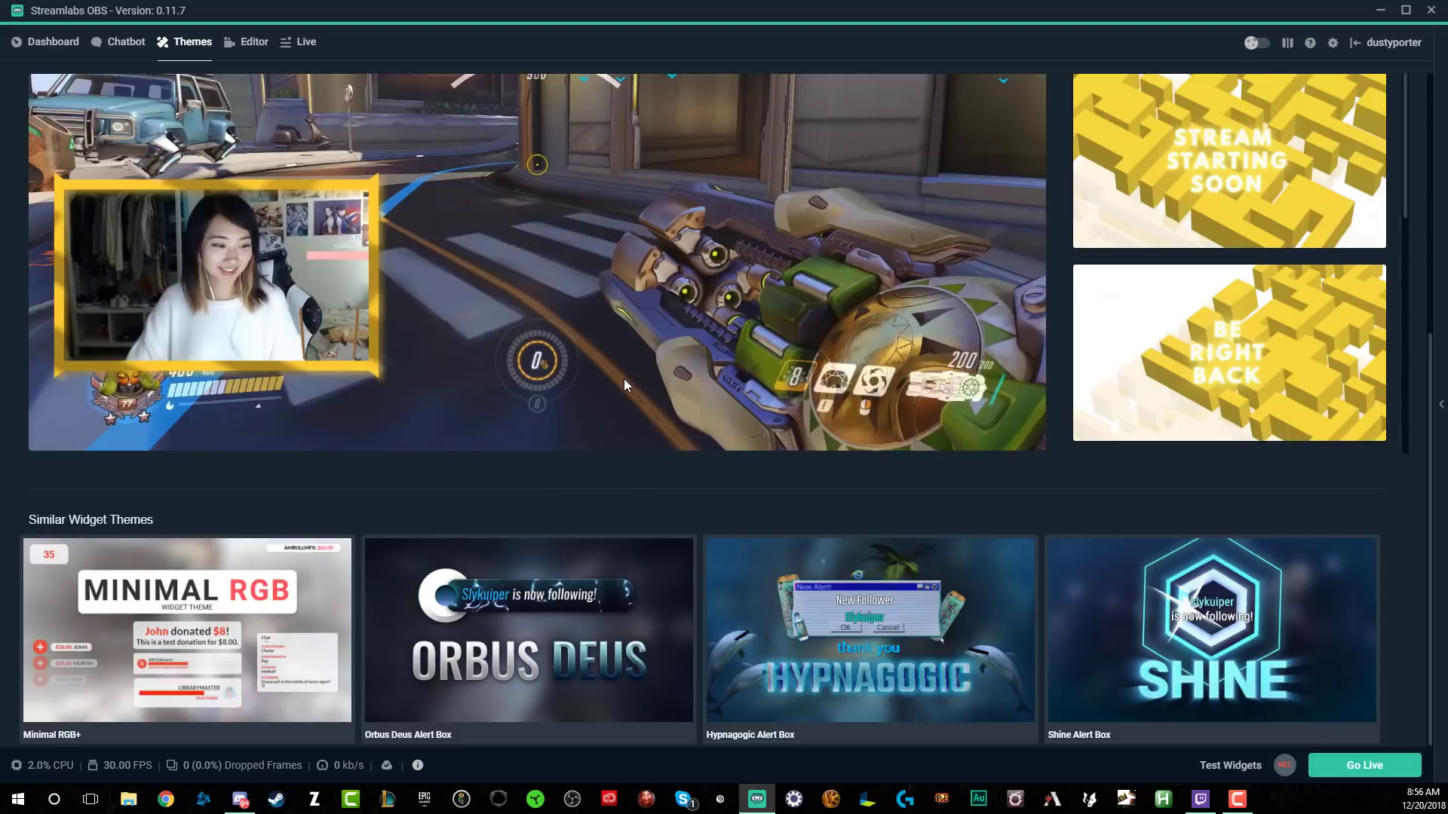
scroll(1183, 472, up, 5)
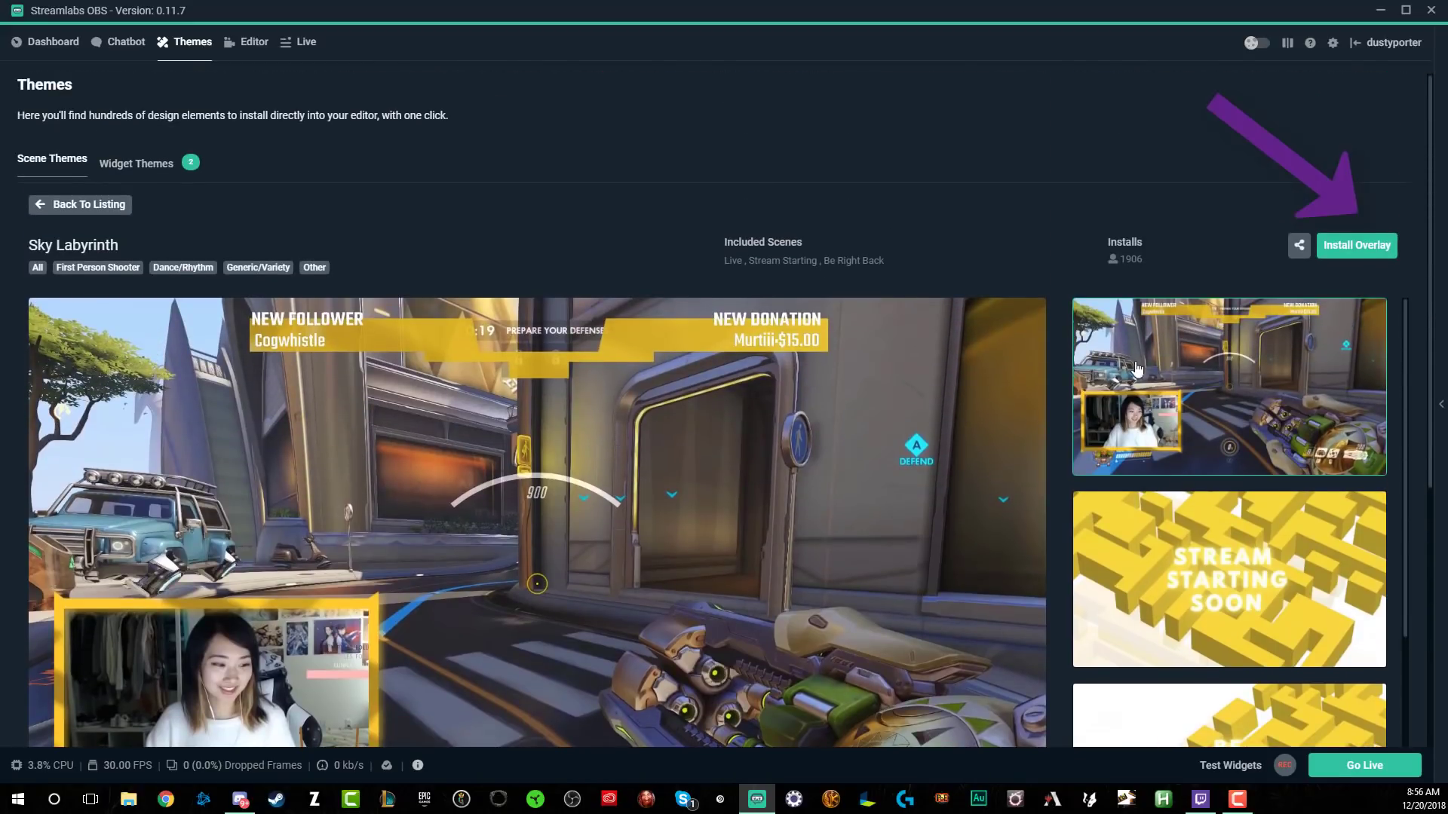
Install the Sky Labyrinth overlay and switch to its Live Scene
click(1349, 246)
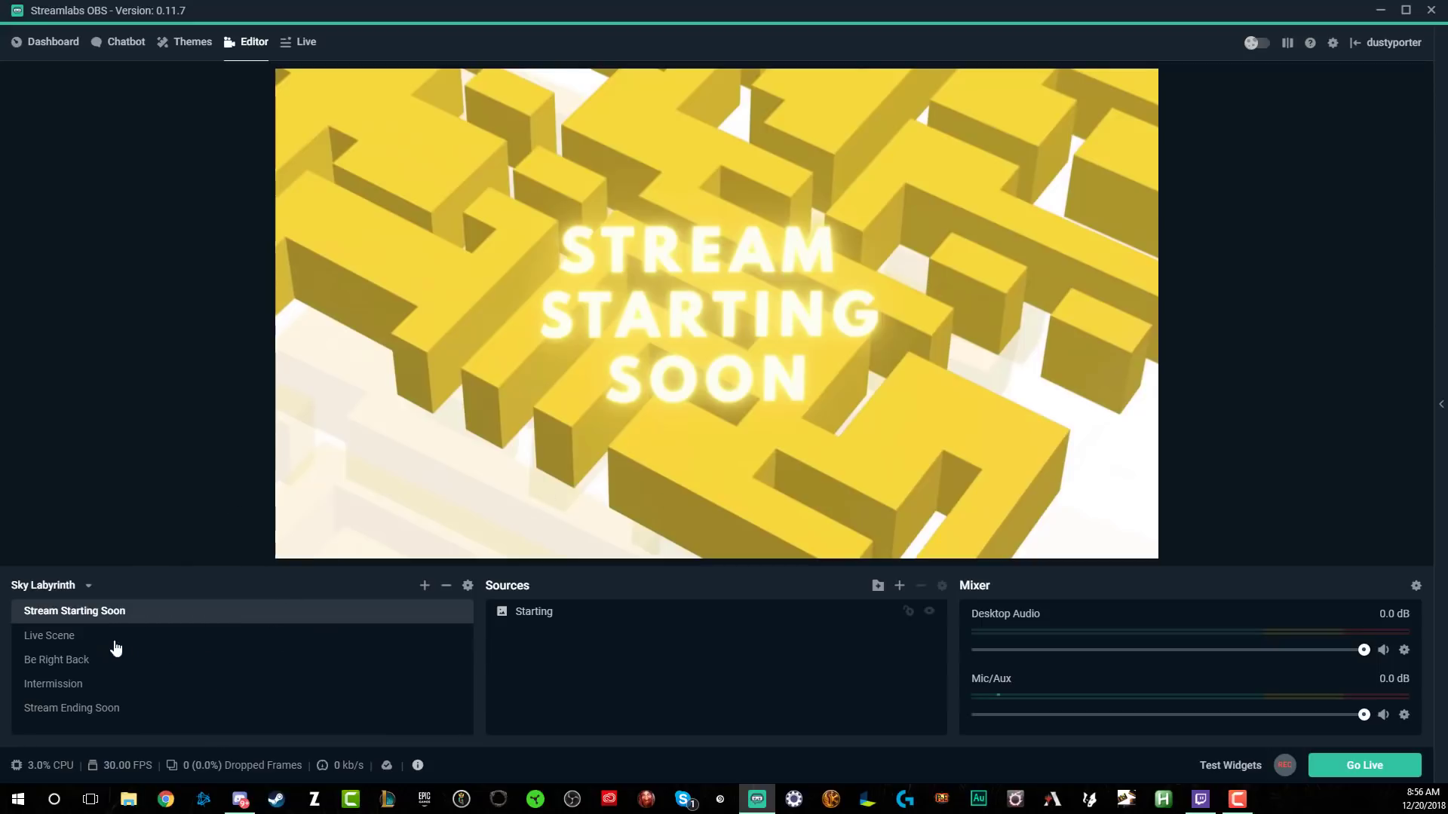
click(71, 642)
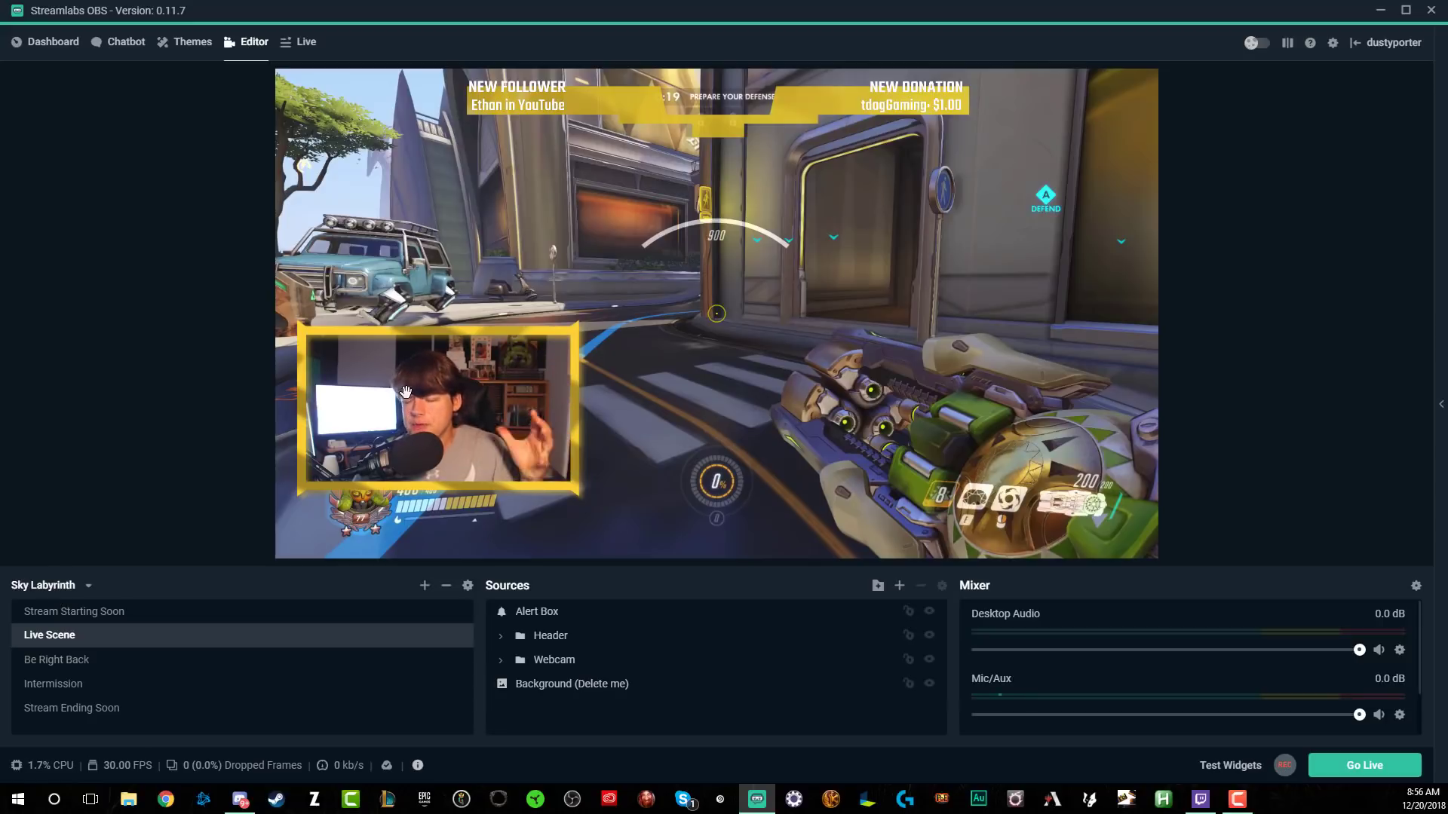
Resize the webcam frame from its corners and shift it slightly left and up
click(310, 337)
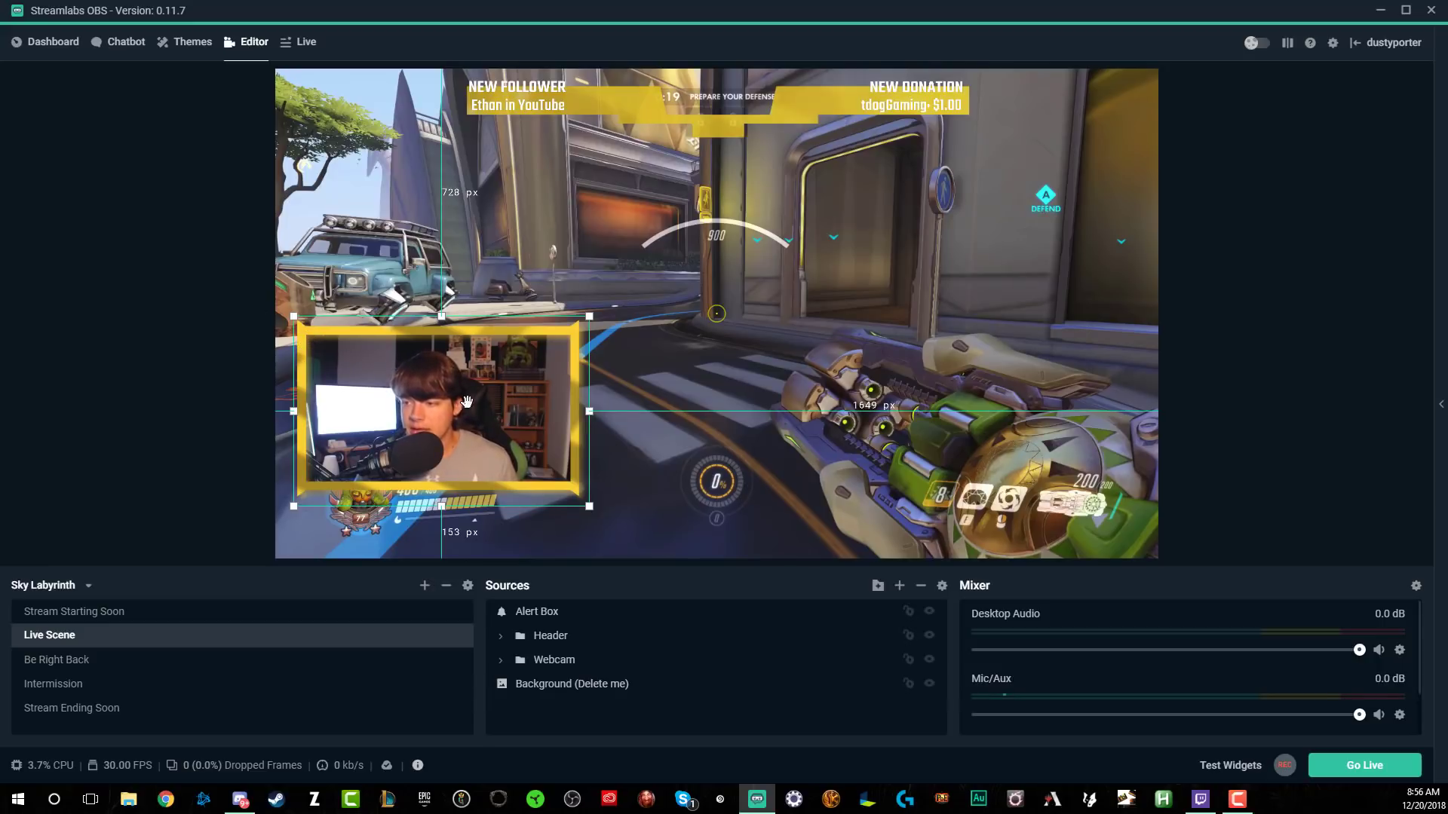
mouse_move(590, 317)
mouse_down()
mouse_move(712, 242)
mouse_move(633, 281)
mouse_move(682, 294)
mouse_move(633, 307)
mouse_move(681, 297)
mouse_move(659, 314)
mouse_move(600, 311)
mouse_up()
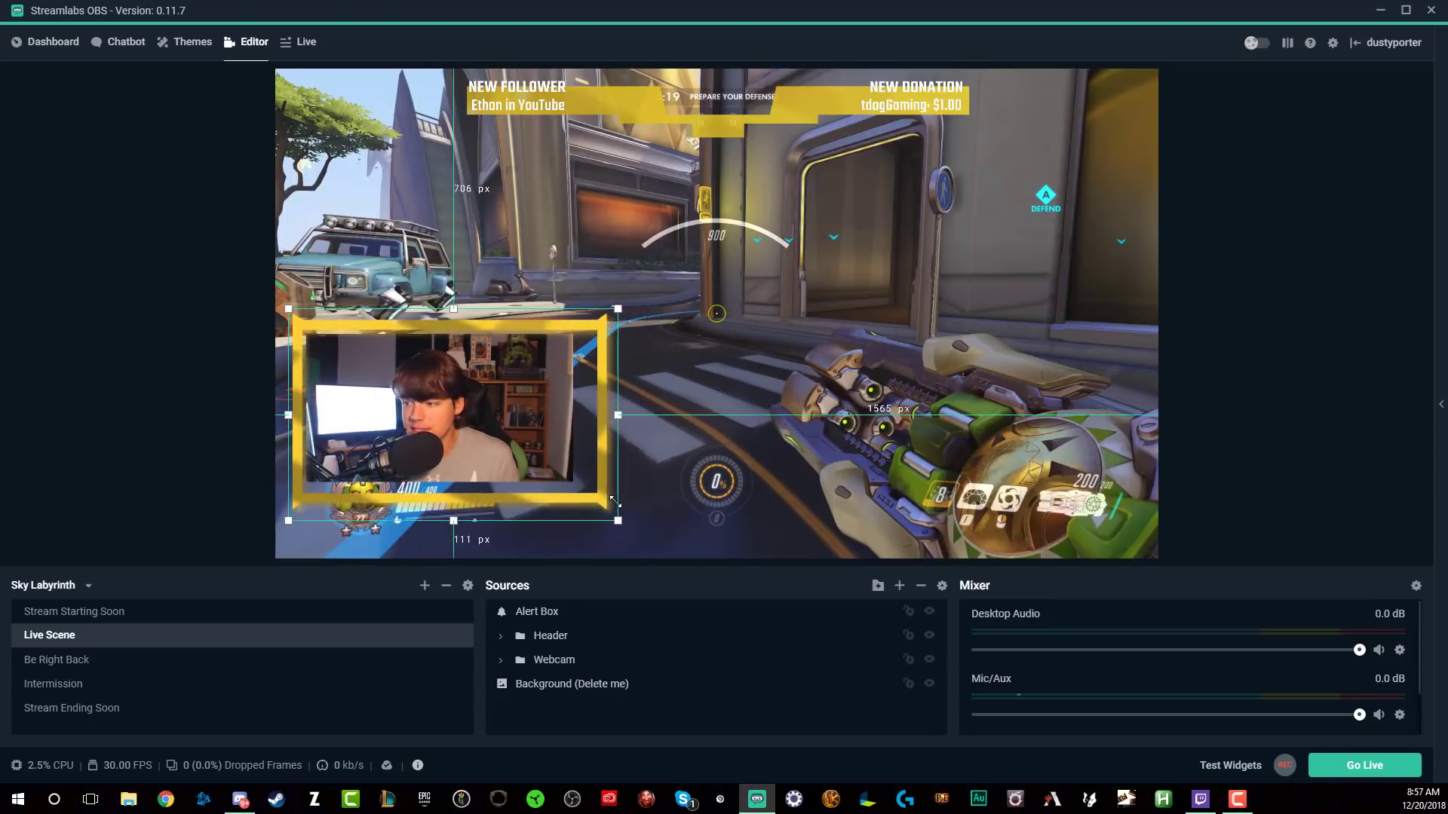
drag(613, 499, 515, 459)
drag(461, 409, 462, 409)
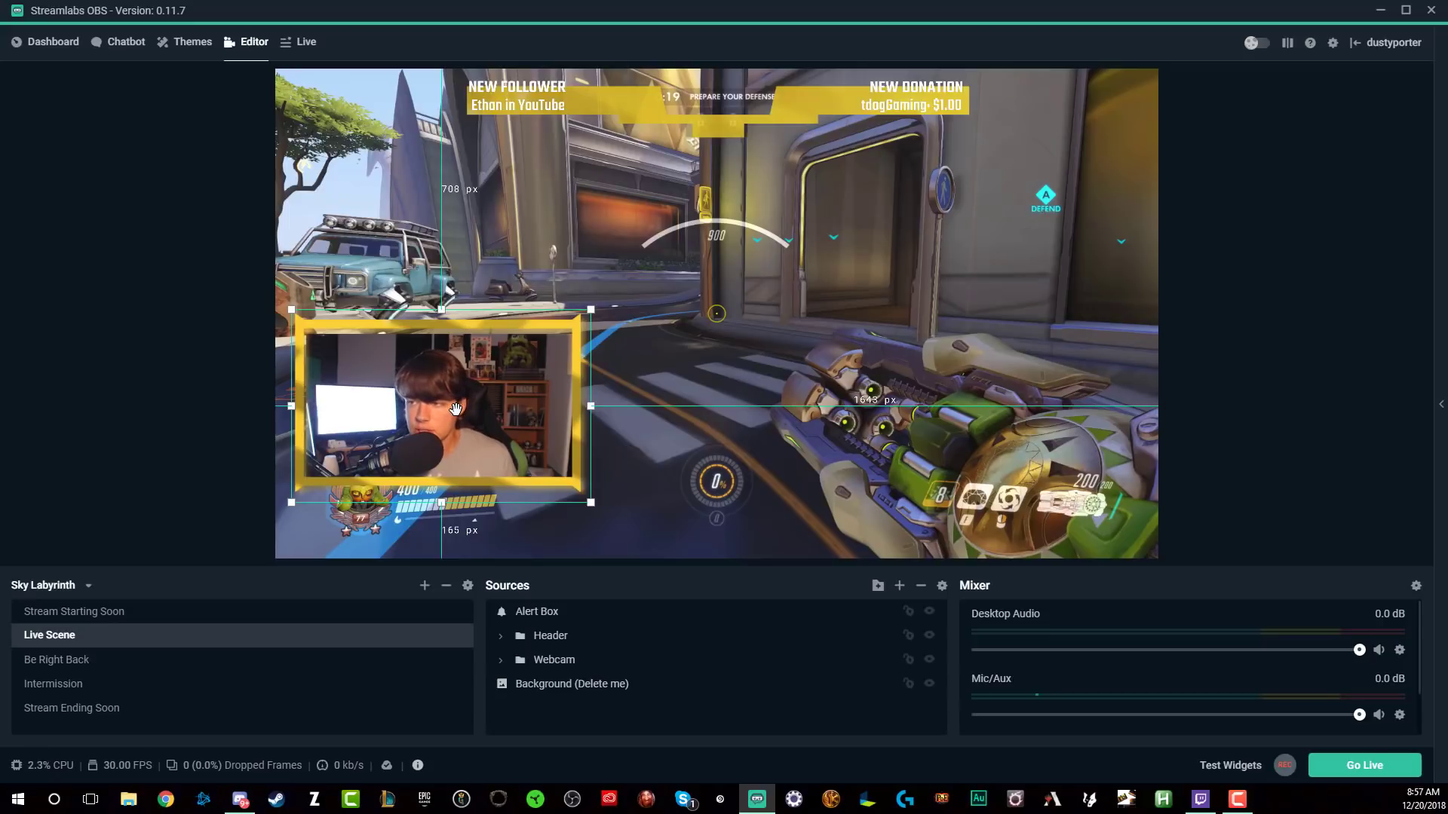
drag(422, 412, 483, 402)
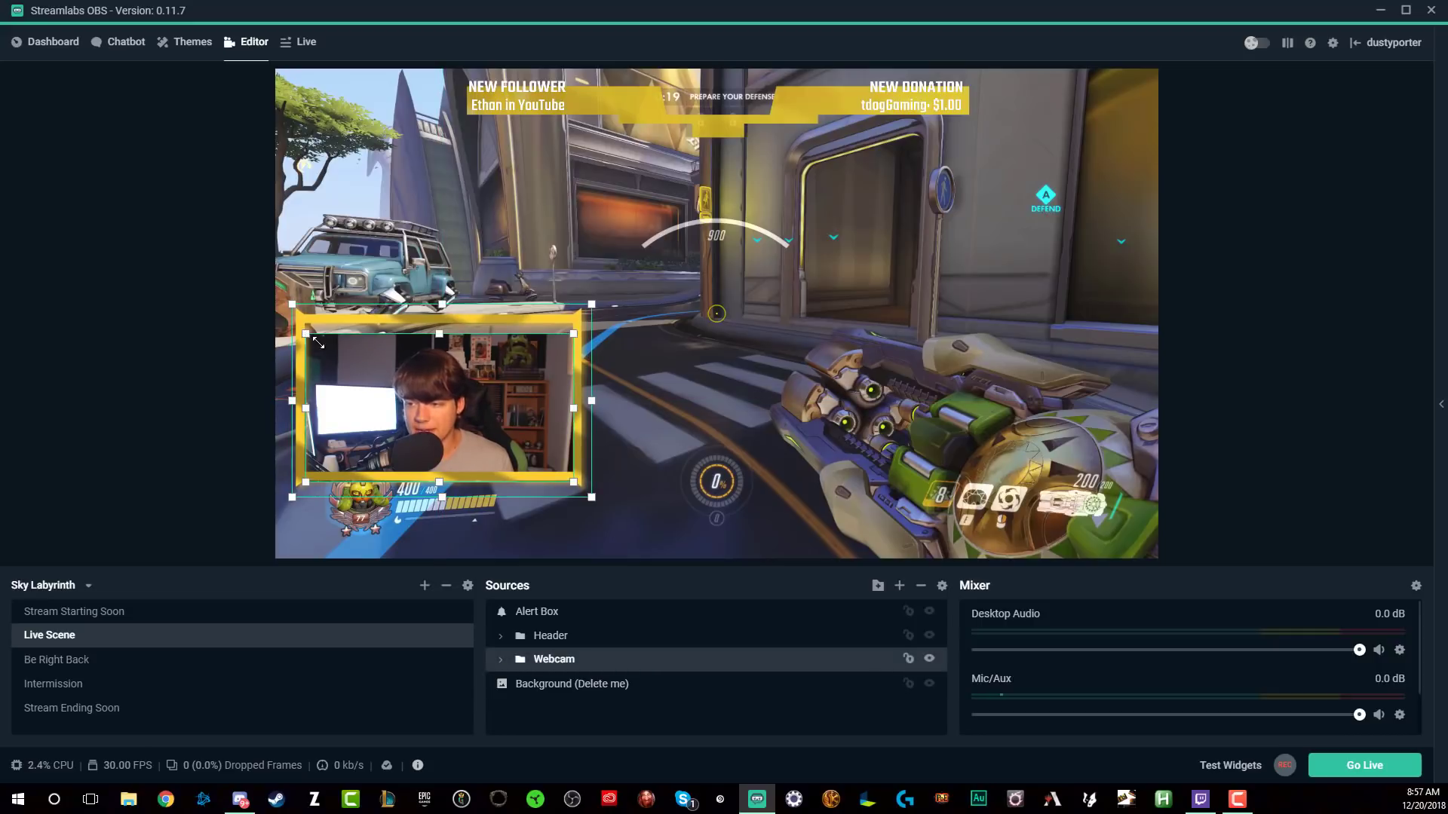
Enlarge the camera image inside the frame and settle the frame at lower left
drag(329, 349, 353, 332)
mouse_move(373, 396)
mouse_down()
mouse_move(395, 392)
mouse_move(378, 394)
mouse_up()
click(379, 233)
mouse_move(342, 321)
mouse_down()
mouse_move(314, 318)
mouse_move(334, 341)
mouse_up()
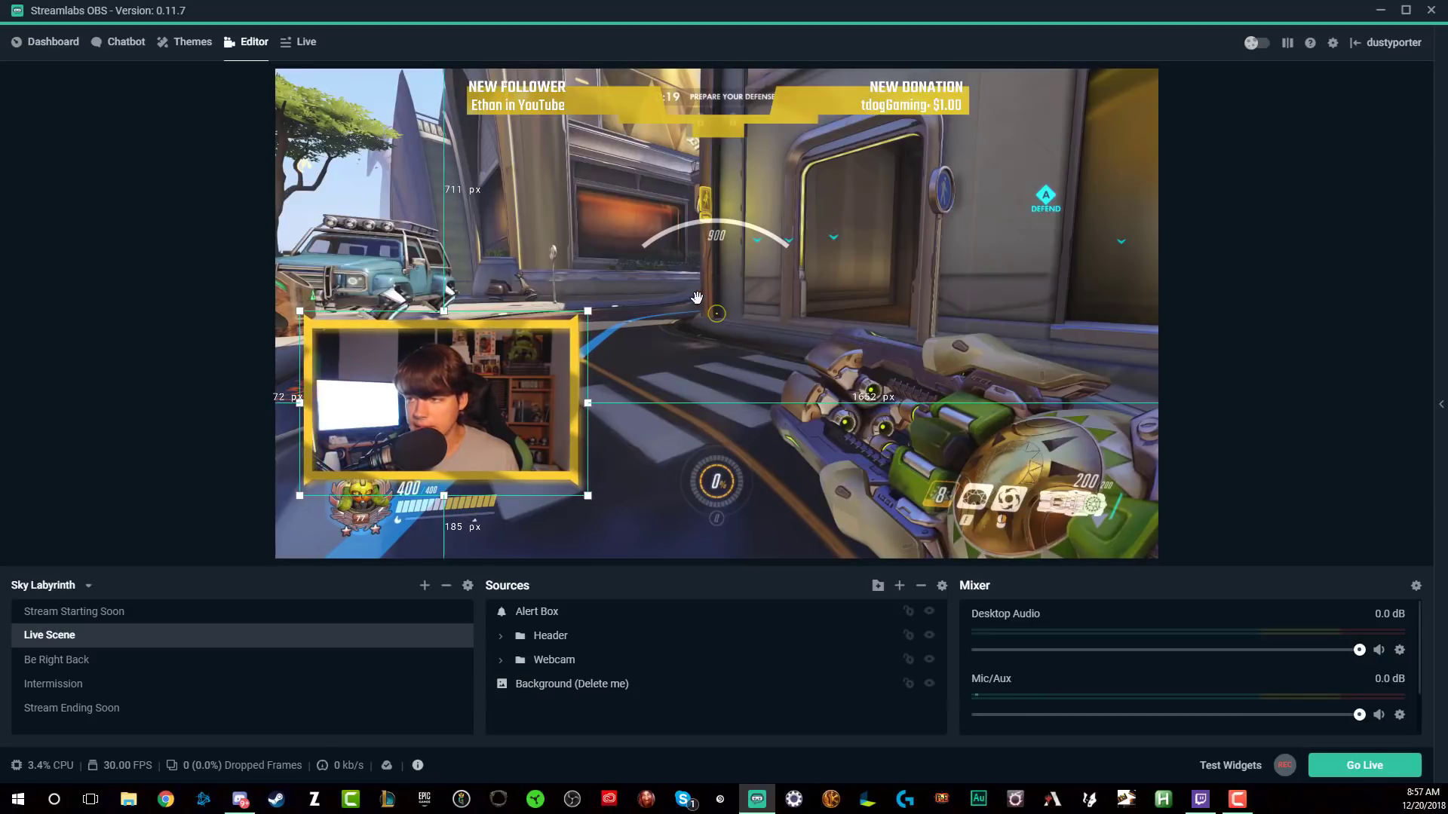
click(163, 202)
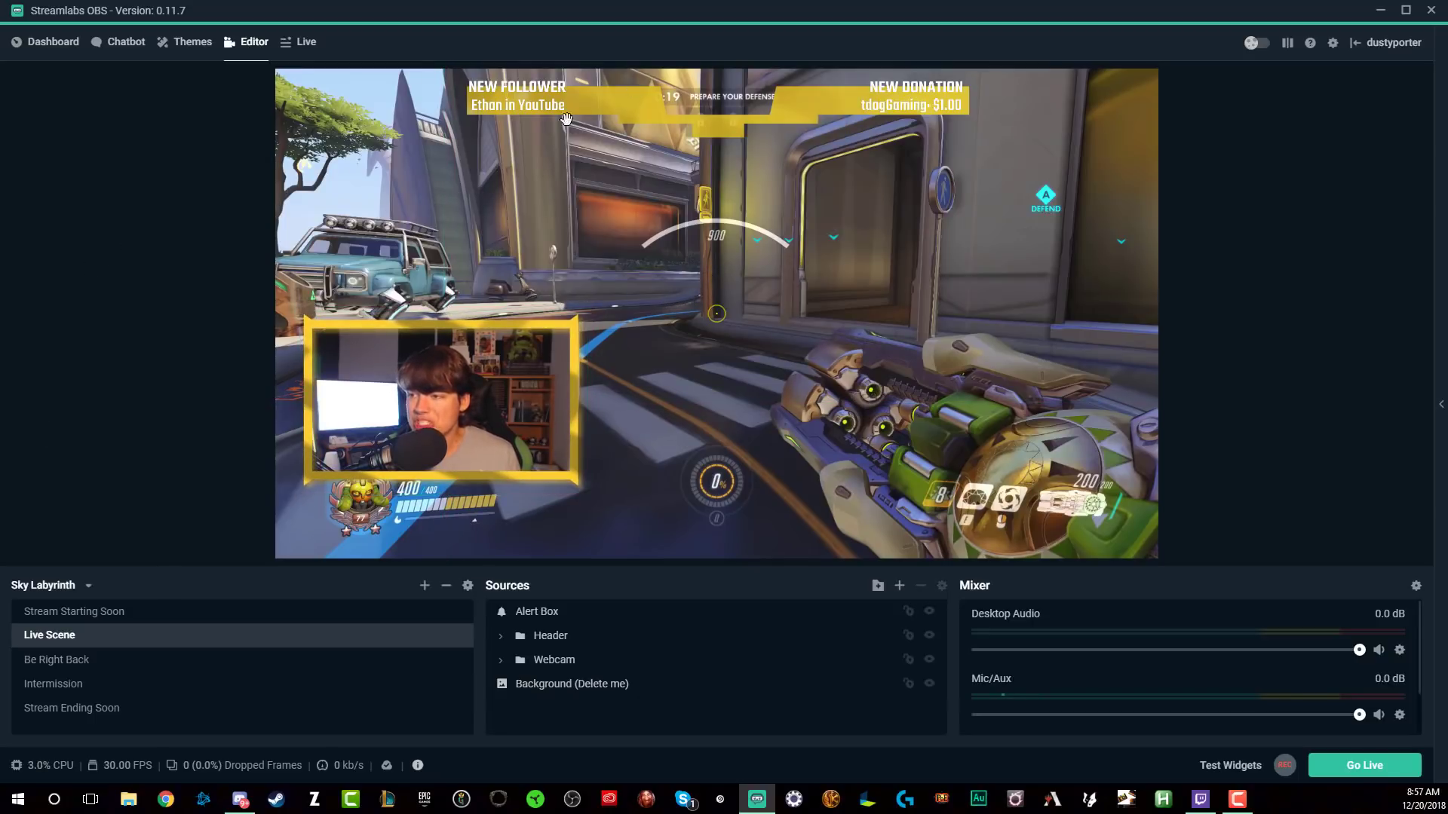
Remove the Background (Delete me) source from Live Scene, confirming with OK
click(617, 107)
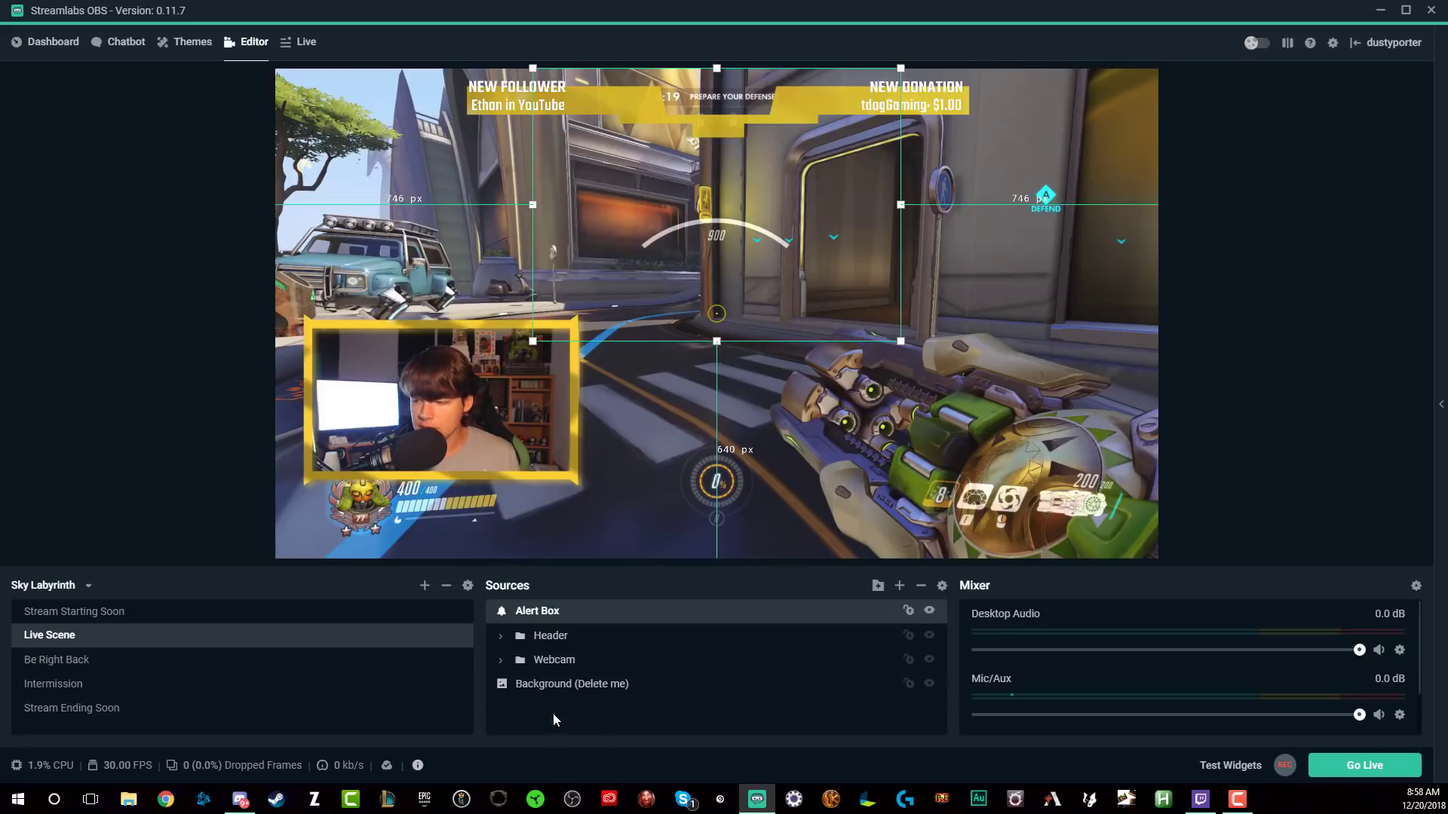
click(567, 690)
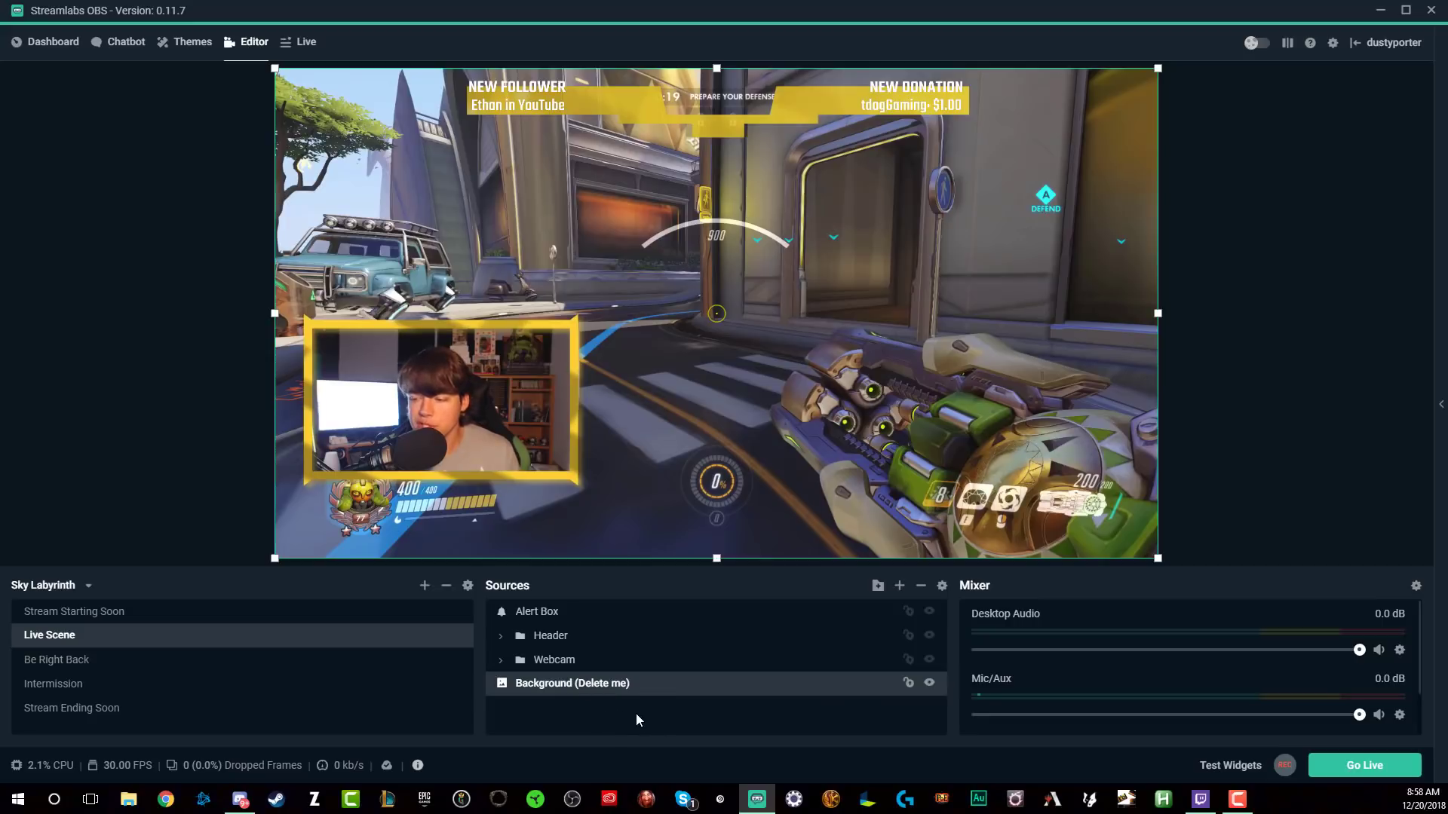
right_click(680, 691)
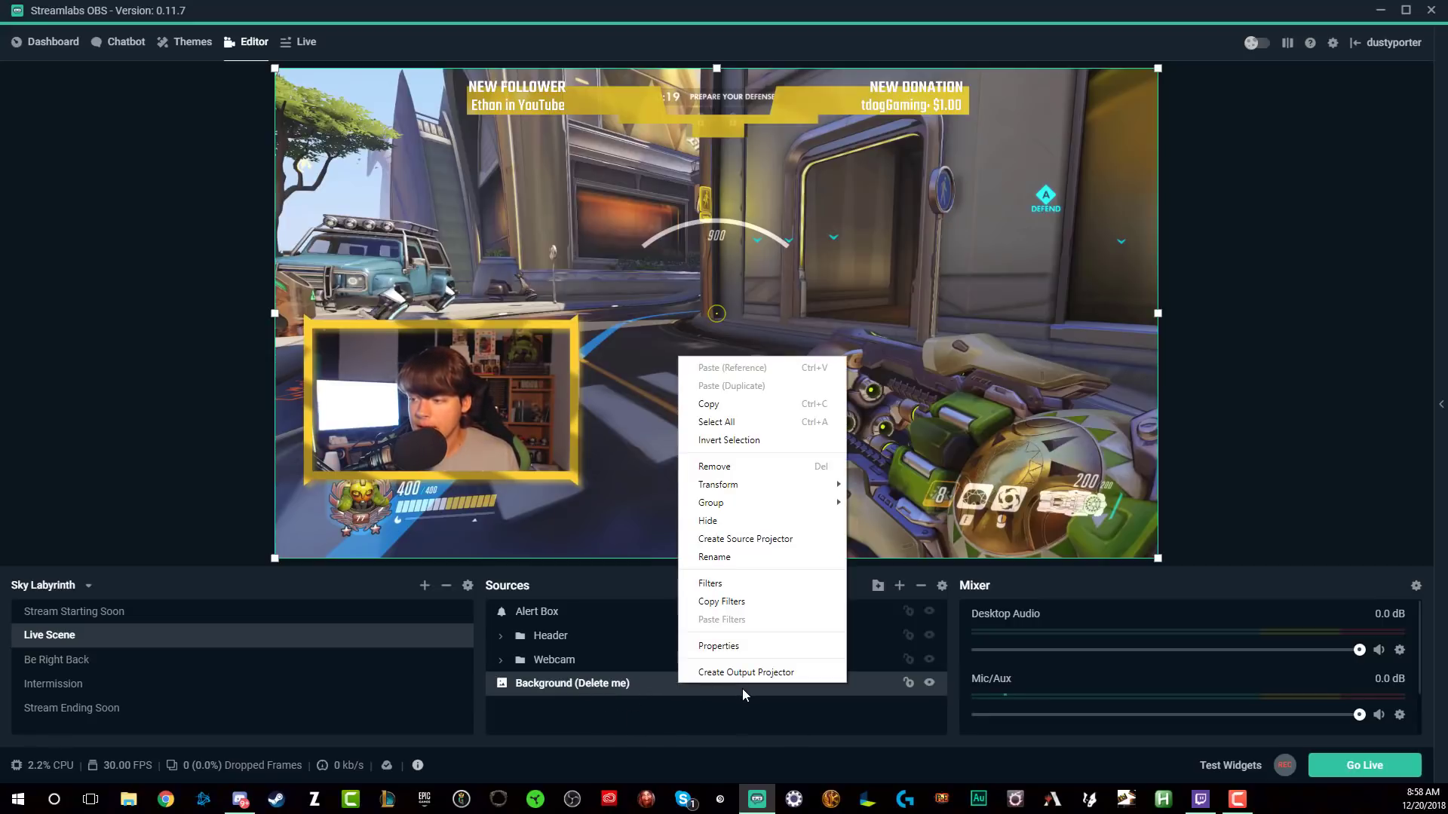
click(715, 468)
click(772, 403)
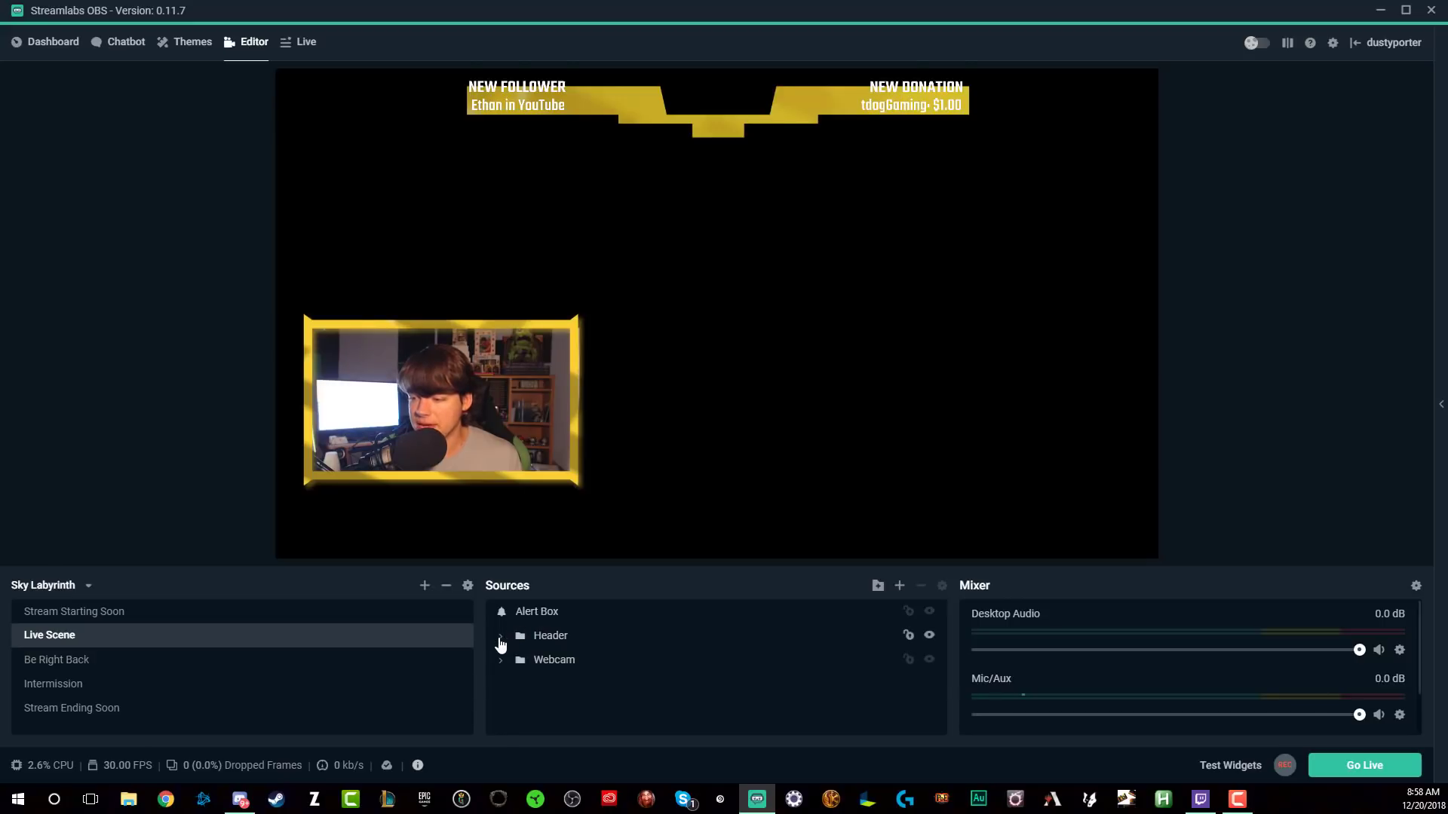
Expand the Header group and select each donation and follower label source in turn
click(500, 640)
scroll(591, 669, down, 3)
scroll(593, 667, up, 3)
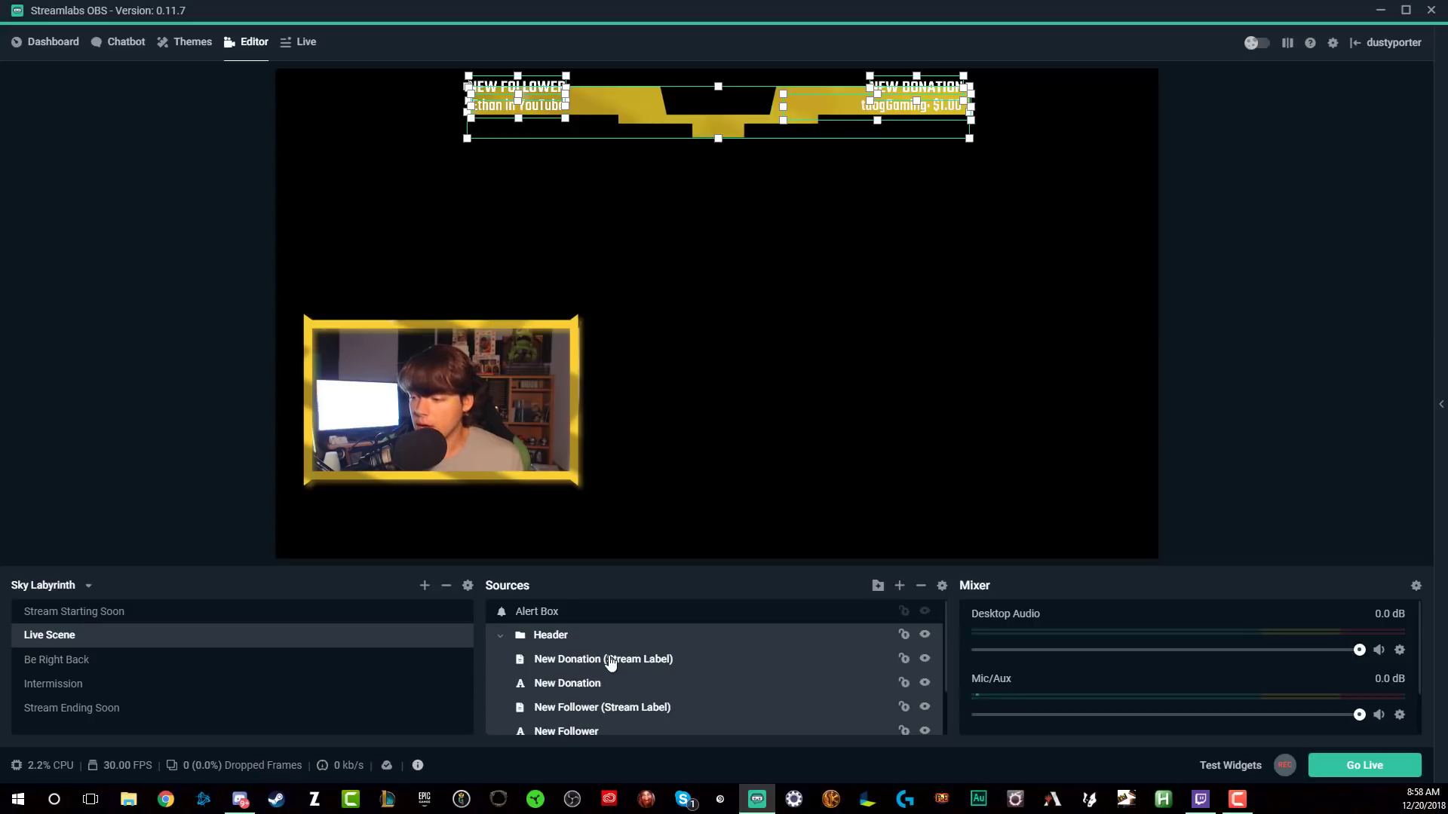
click(578, 667)
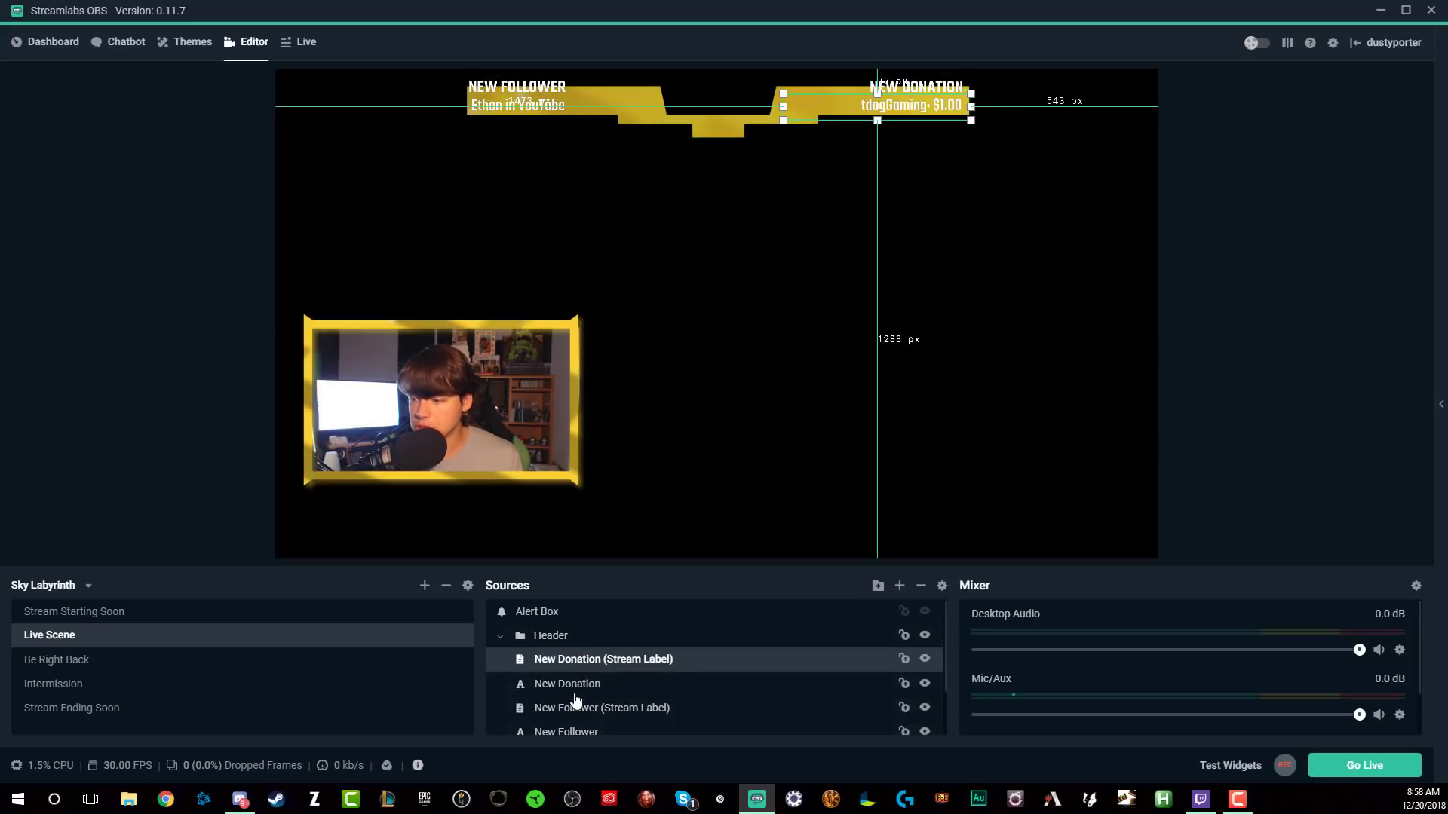
click(572, 688)
scroll(577, 692, down, 1)
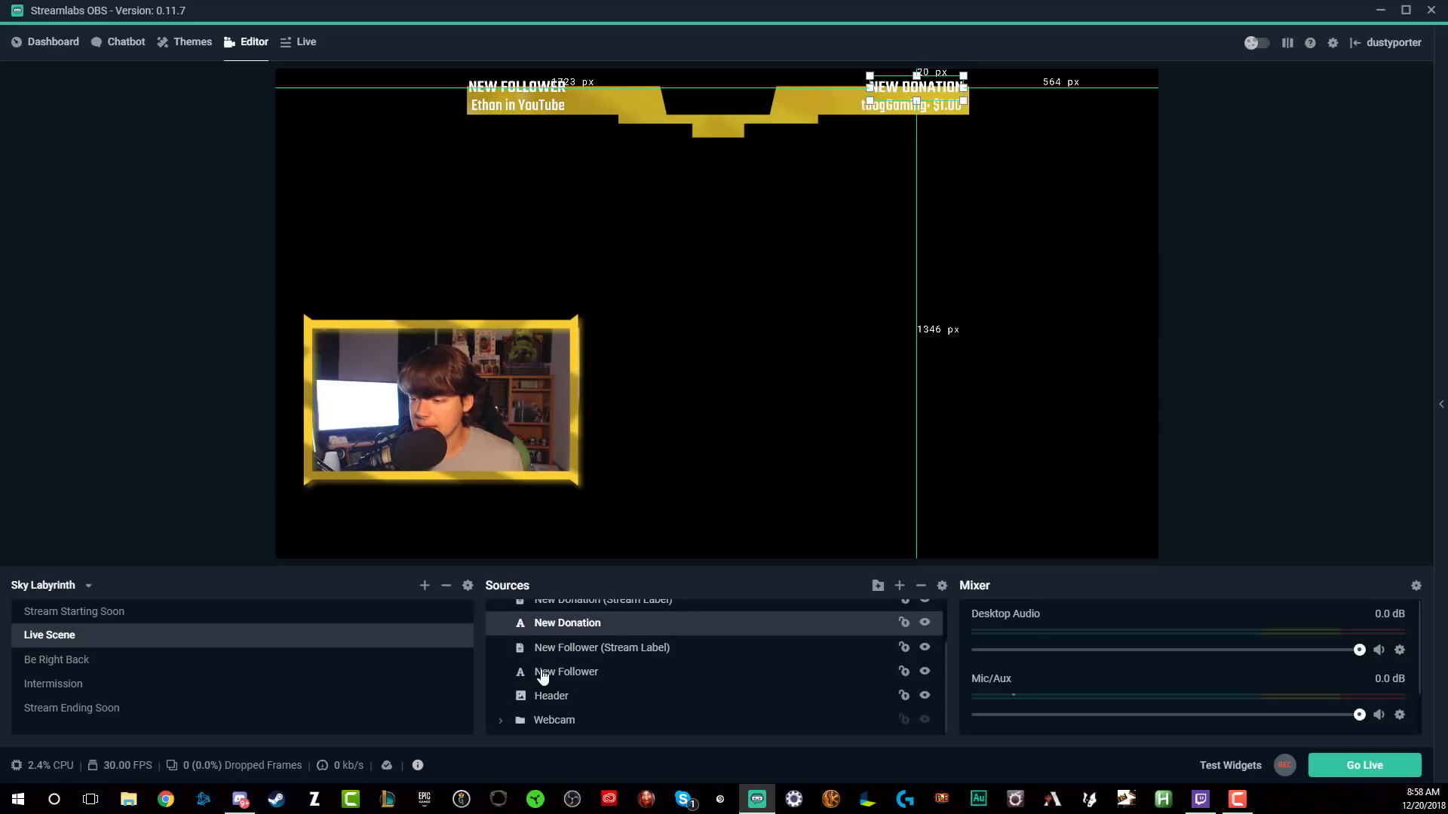
click(576, 654)
click(562, 672)
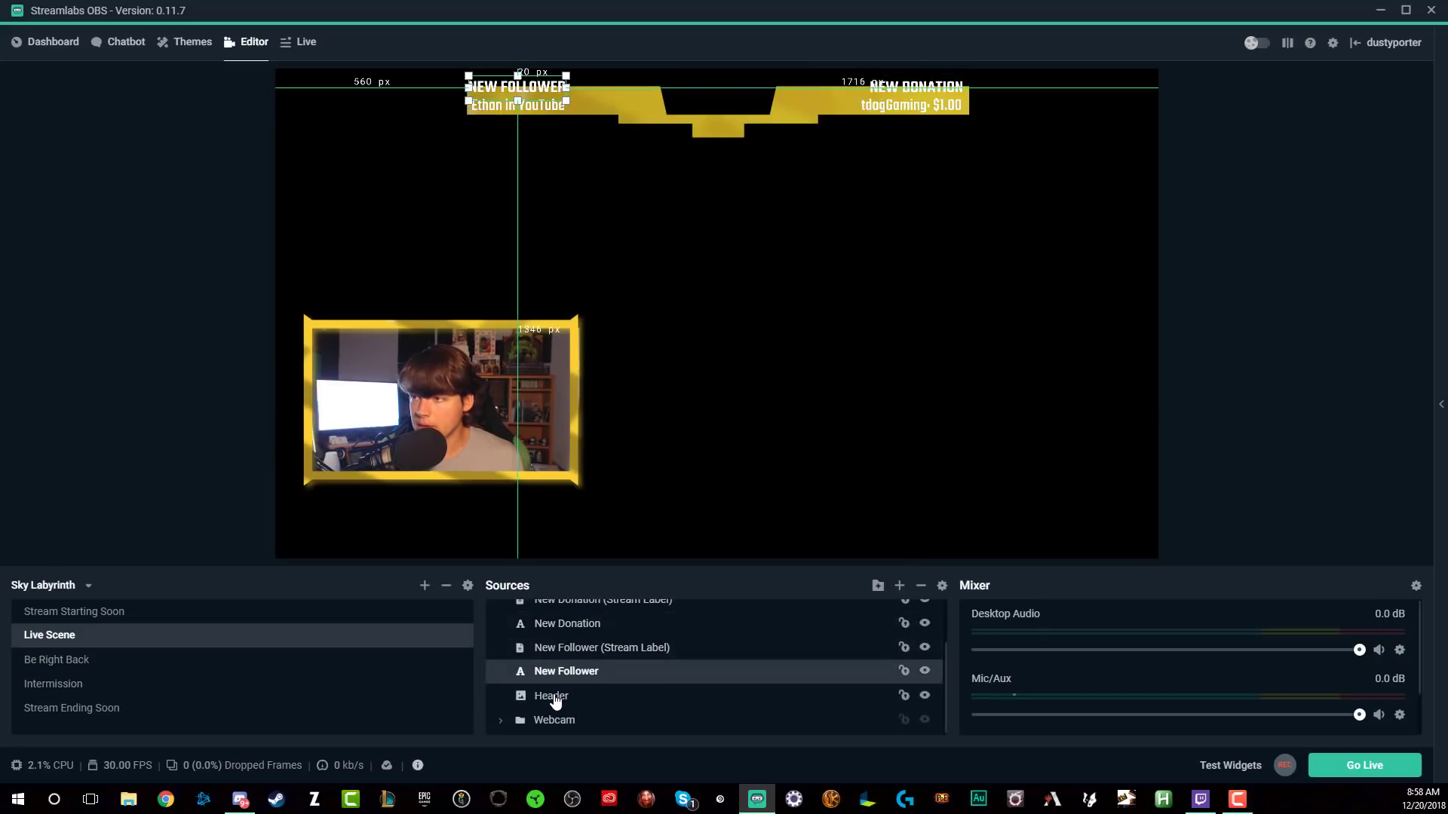
click(616, 700)
scroll(618, 698, up, 1)
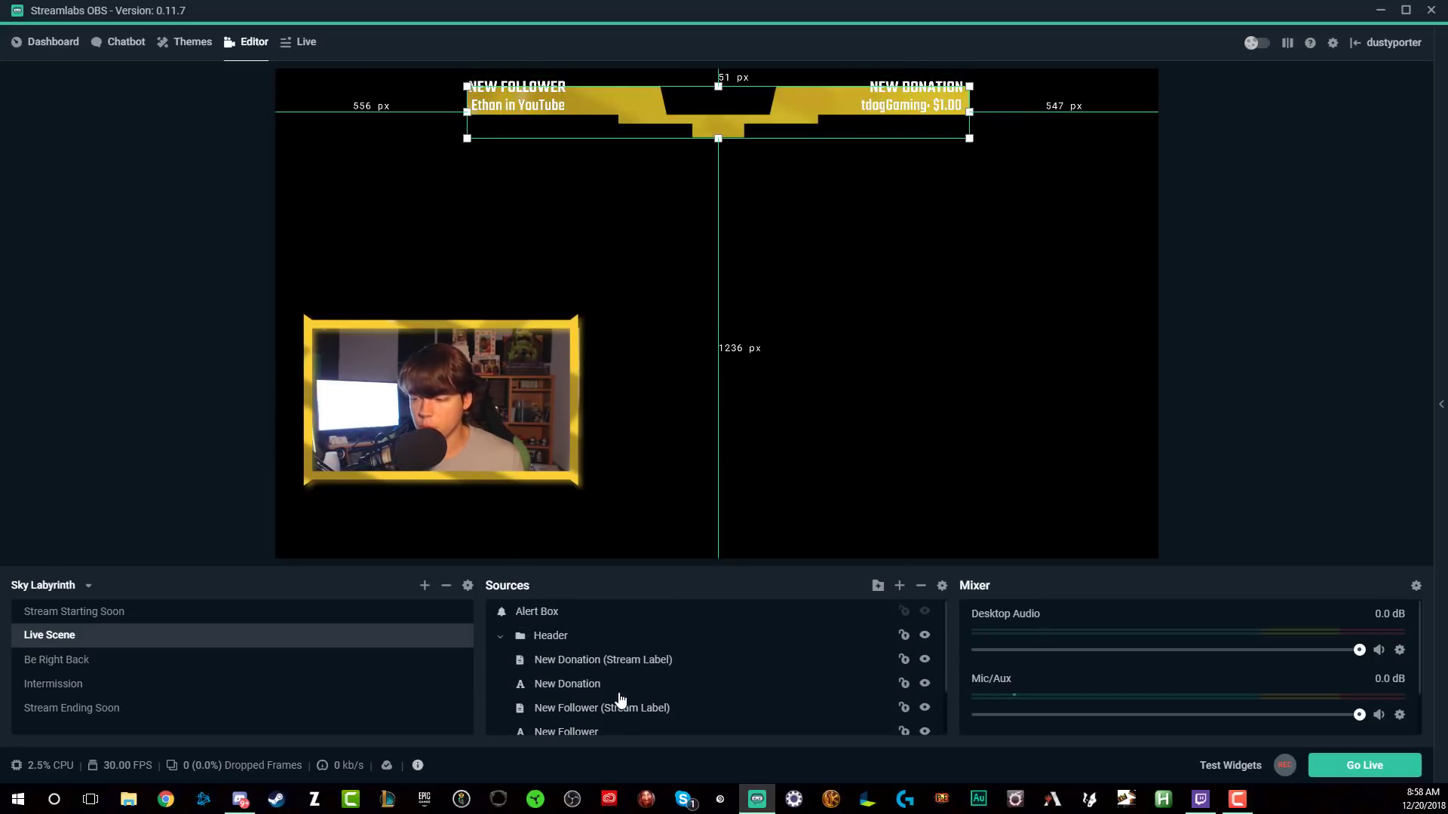
Review the donation stream label's settings (Most Recent Donor, Teko 64) and cancel
double_click(592, 668)
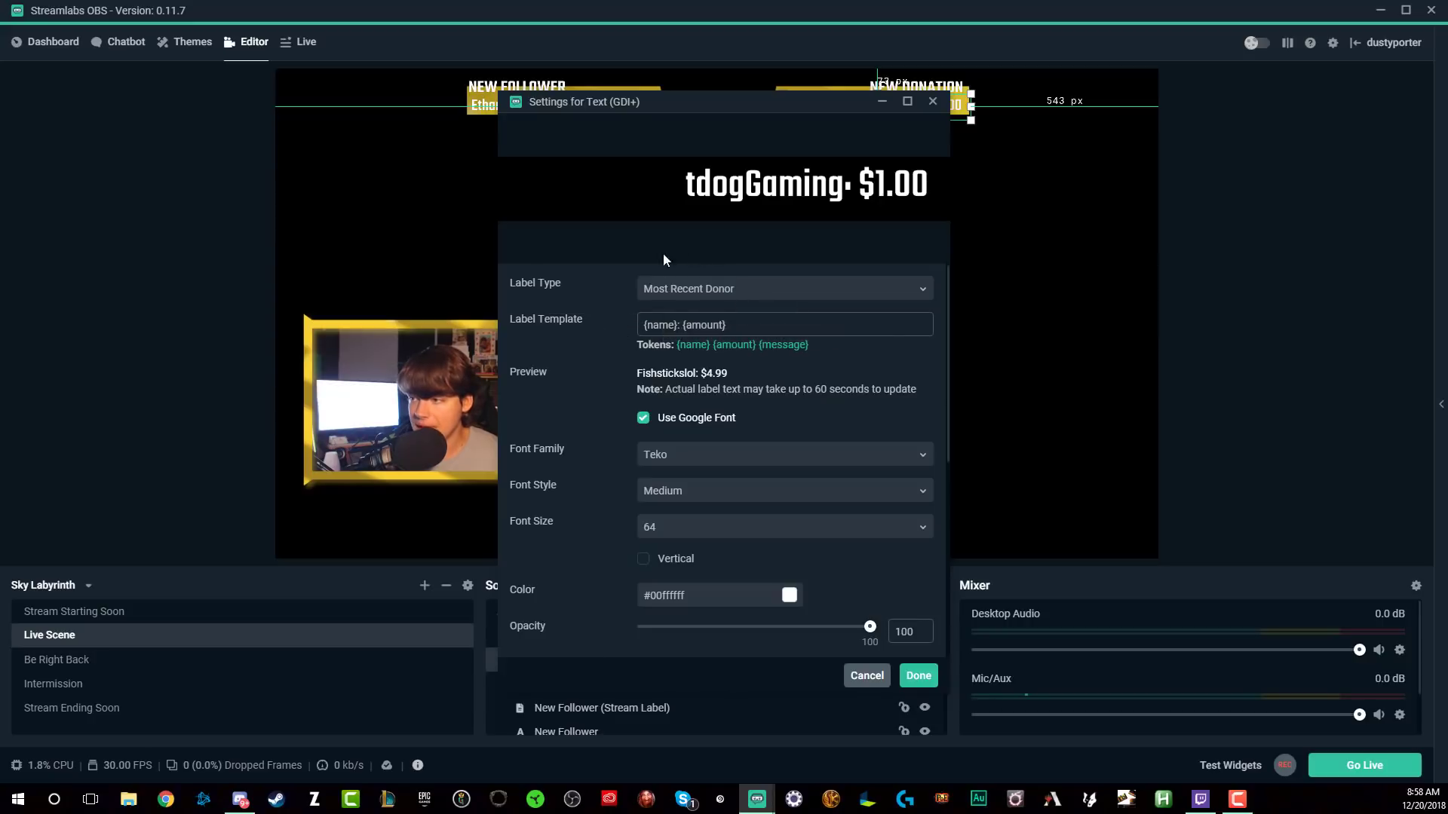
scroll(564, 418, down, 3)
scroll(564, 419, down, 3)
scroll(563, 492, up, 6)
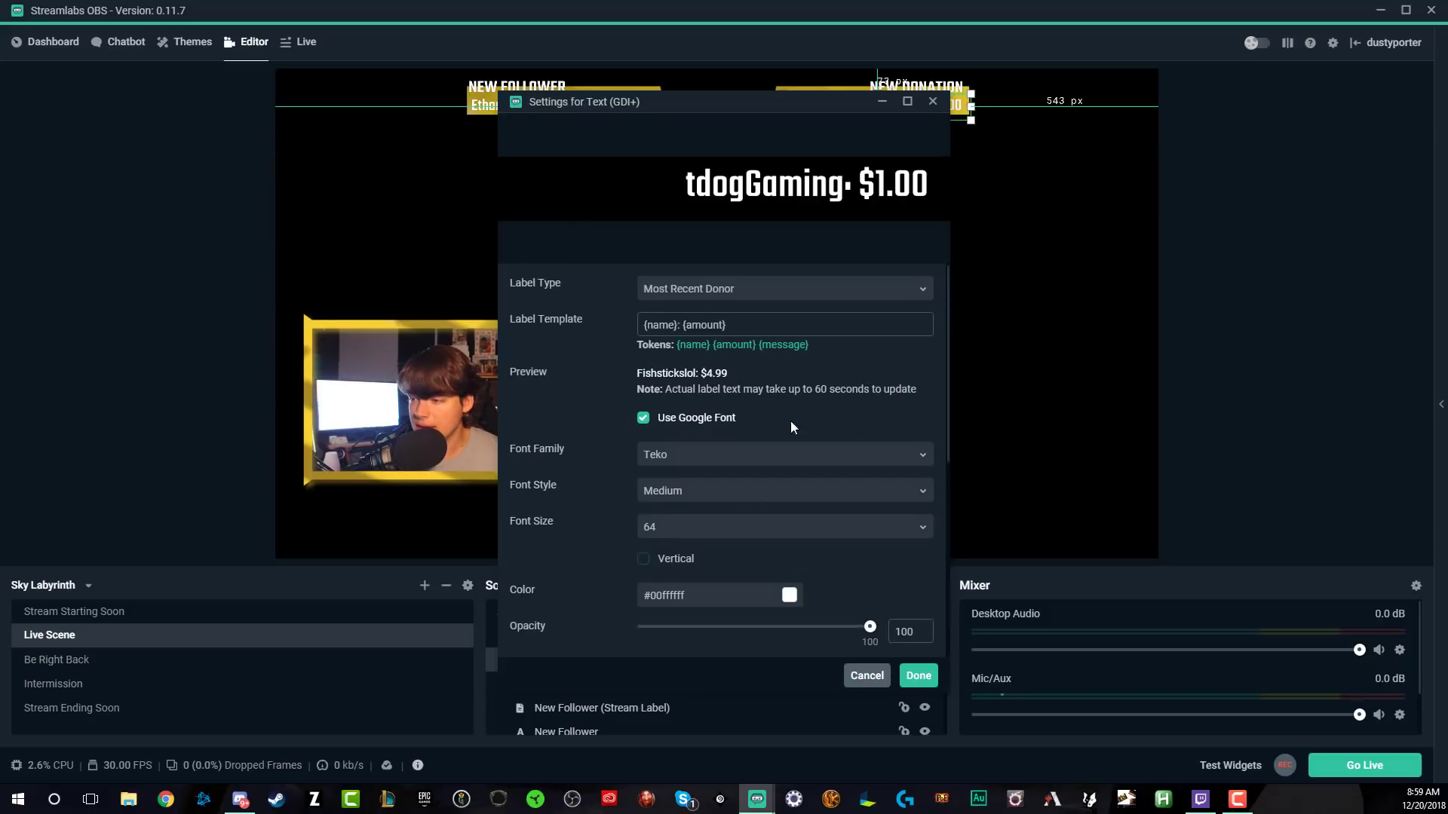
click(866, 675)
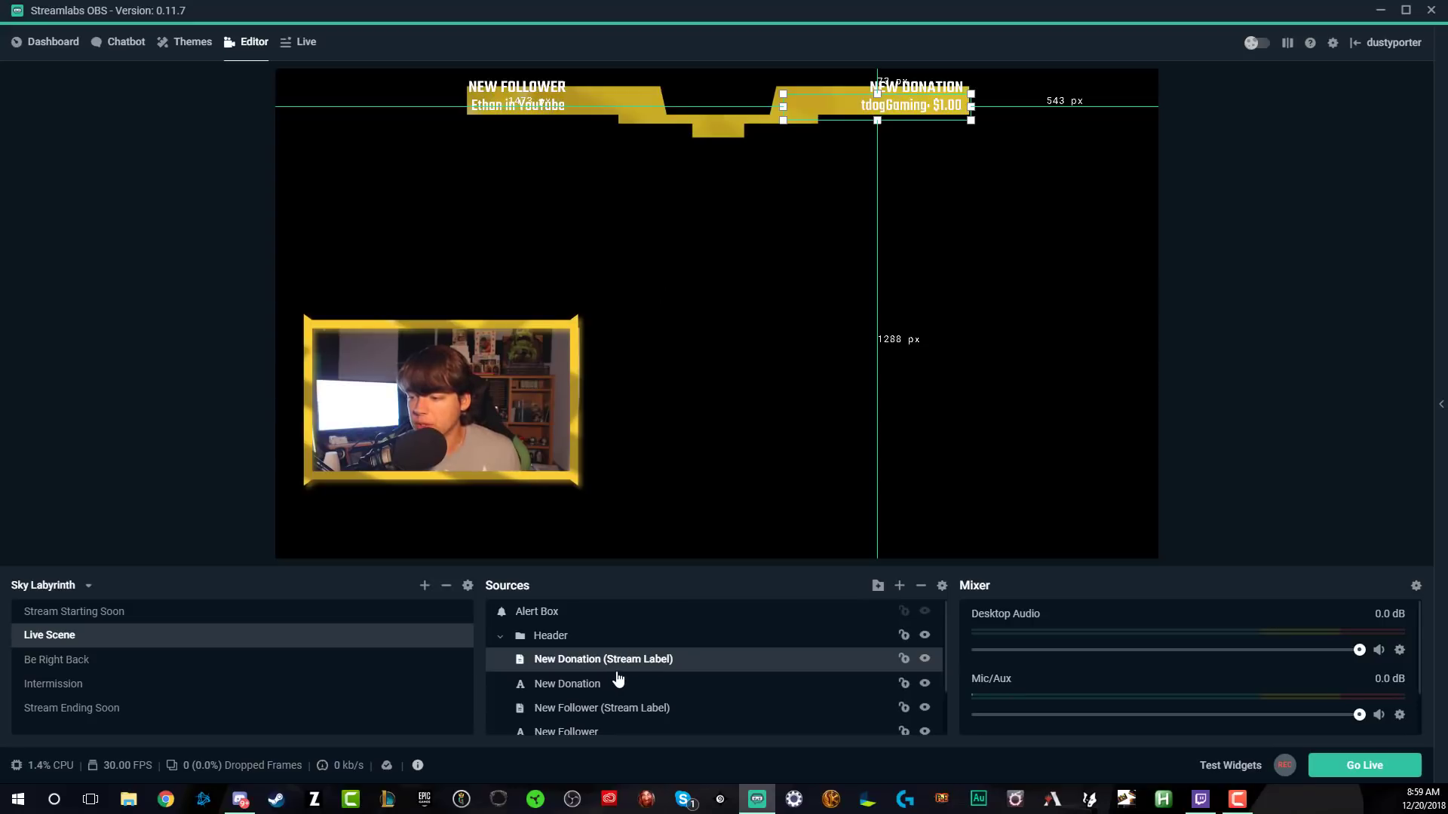
Set the NEW DONATION title's font style to Semi-Bold
double_click(573, 683)
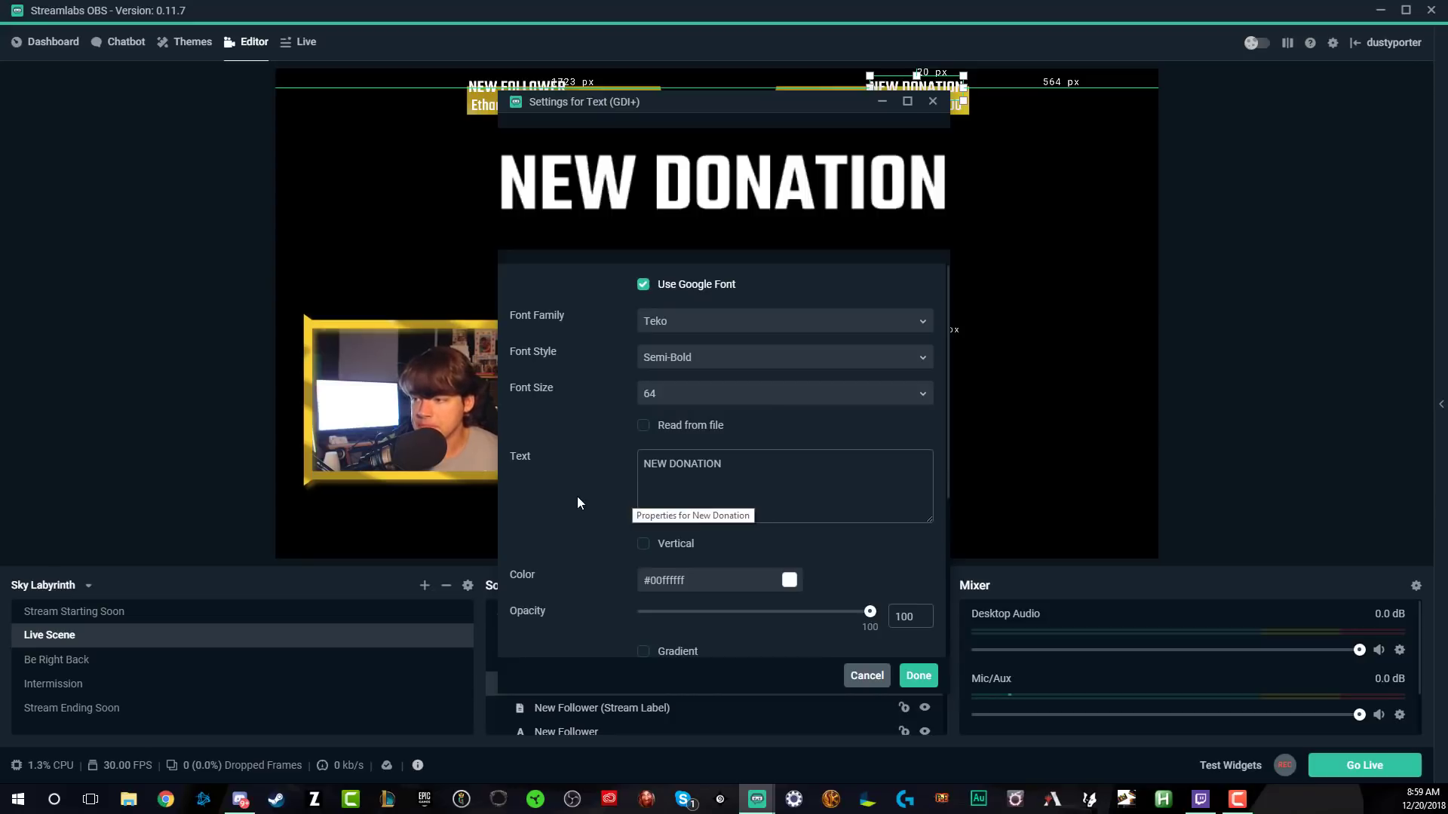
click(679, 360)
click(678, 453)
Change the title's font family, trying Bellefair before settling on Bangers
click(679, 324)
scroll(708, 439, down, 3)
scroll(709, 440, down, 10)
scroll(707, 444, down, 15)
scroll(694, 472, down, 5)
scroll(694, 473, up, 2)
scroll(695, 473, up, 4)
scroll(695, 473, down, 1)
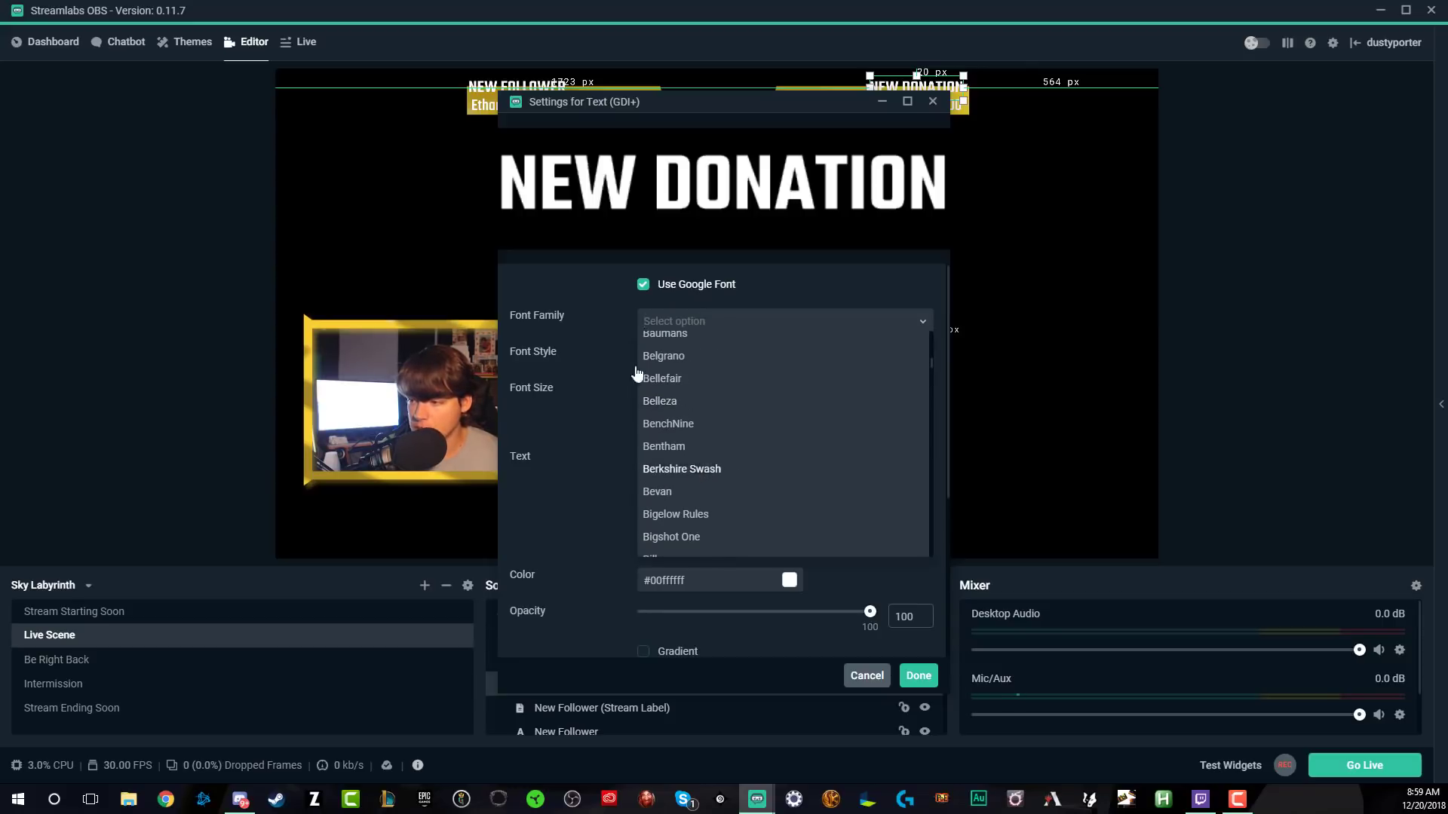
scroll(745, 432, up, 1)
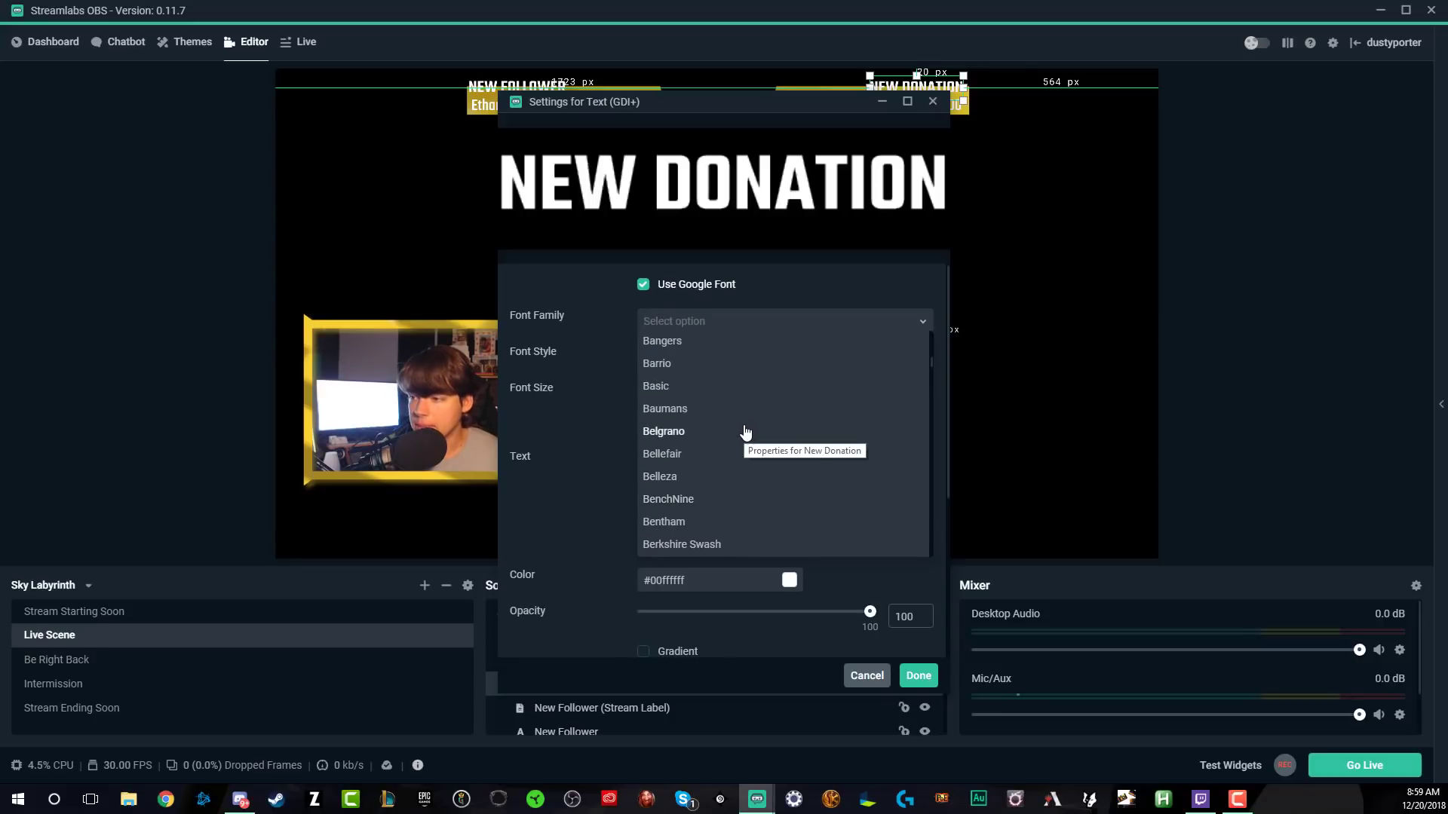
click(672, 454)
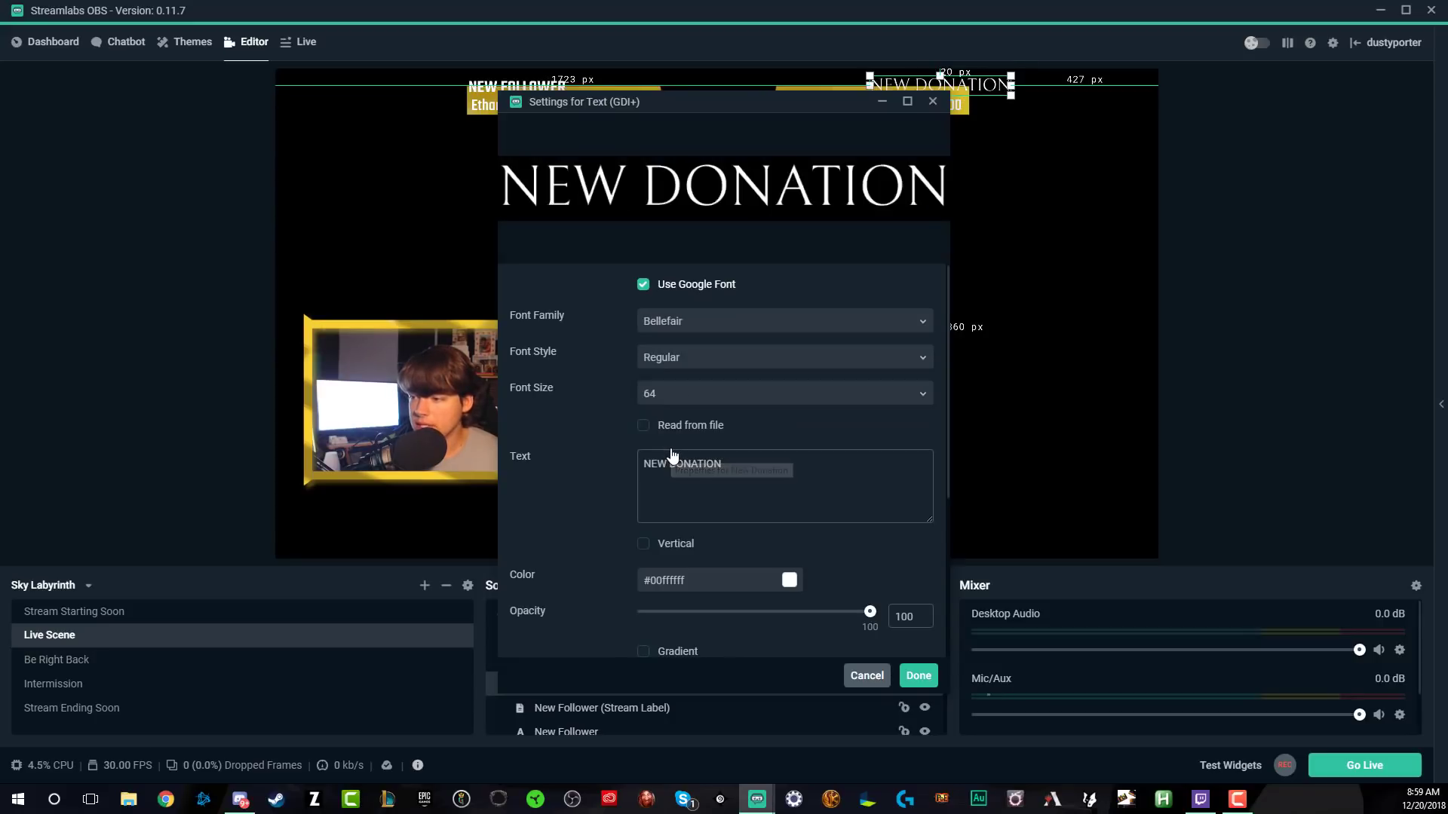
click(695, 334)
click(682, 340)
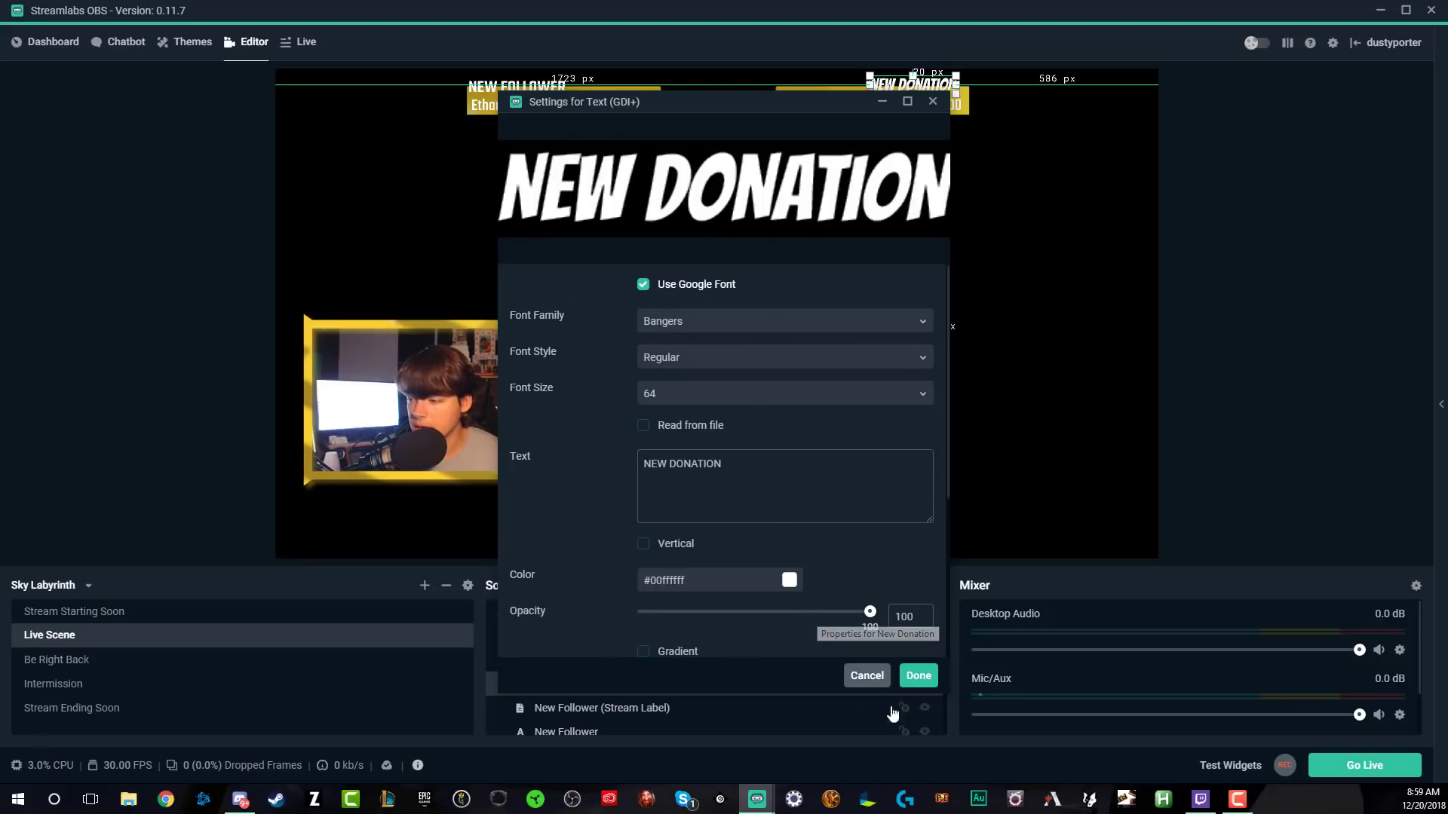
Apply the Bangers font, nudge the NEW DONATION title slightly down, and collapse Header
click(917, 676)
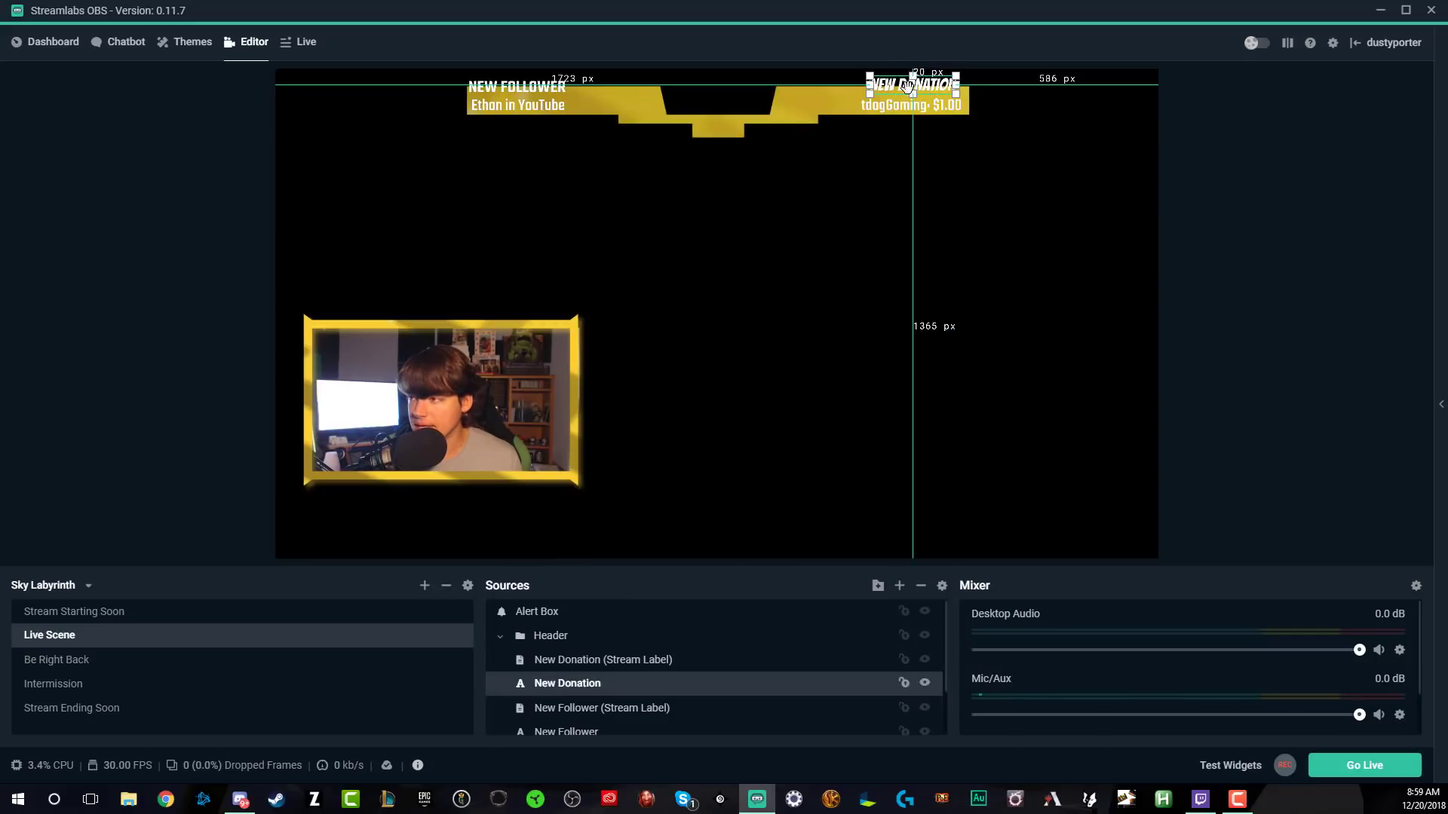
drag(907, 86, 907, 96)
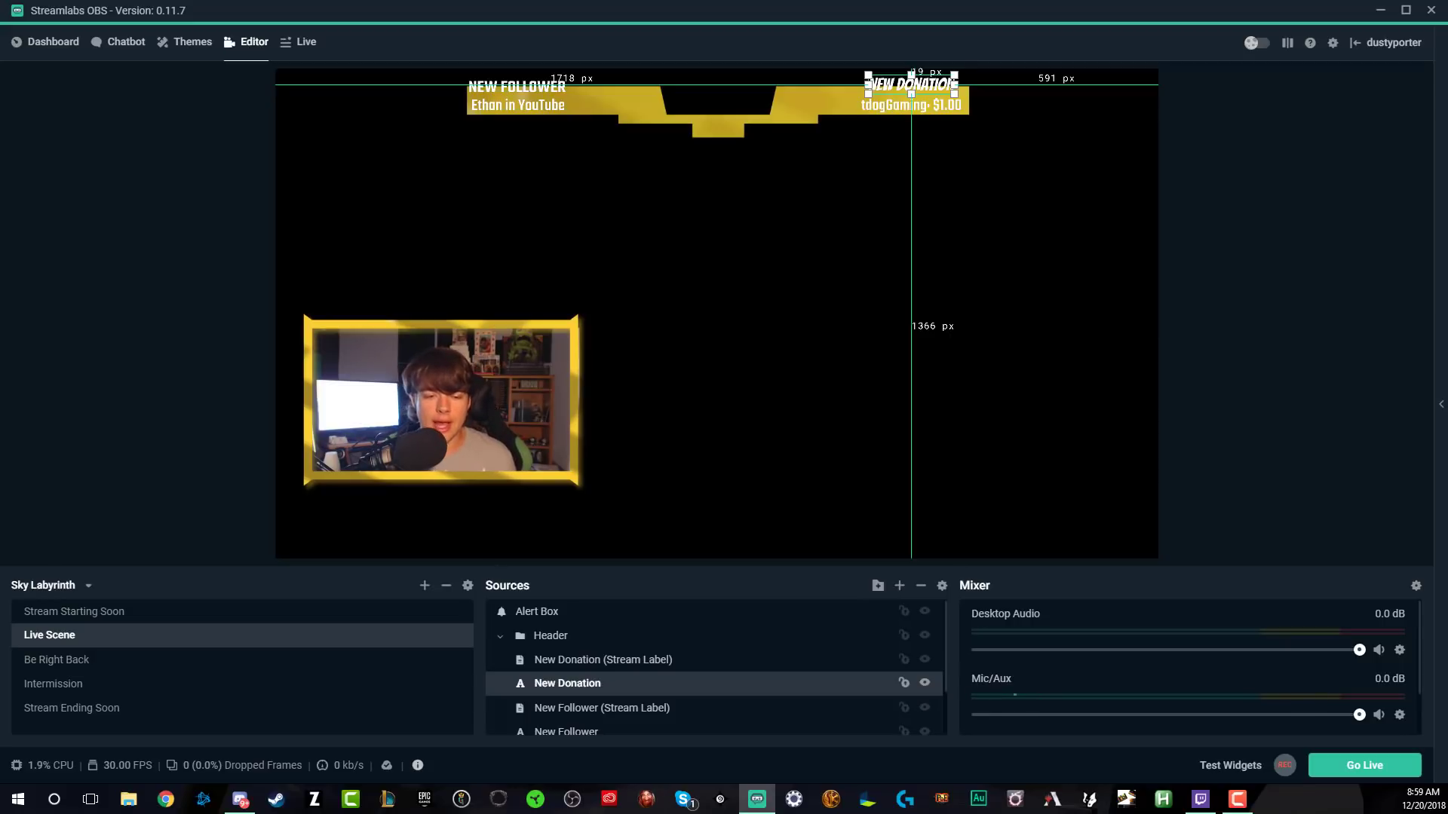
click(499, 636)
right_click(546, 695)
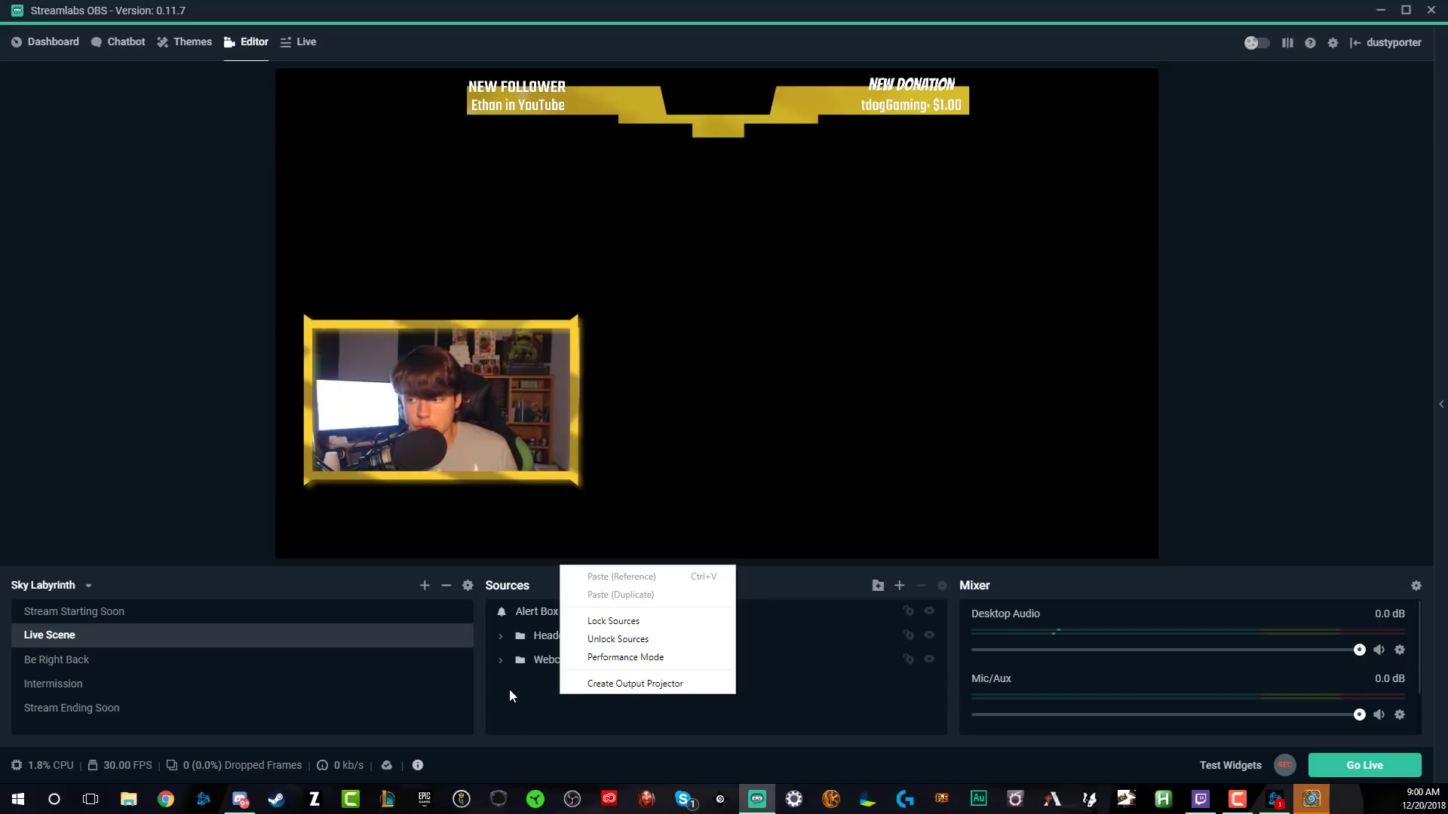
Add a Display Capture of Display 0 and layer it beneath the alert box, header and webcam
click(512, 692)
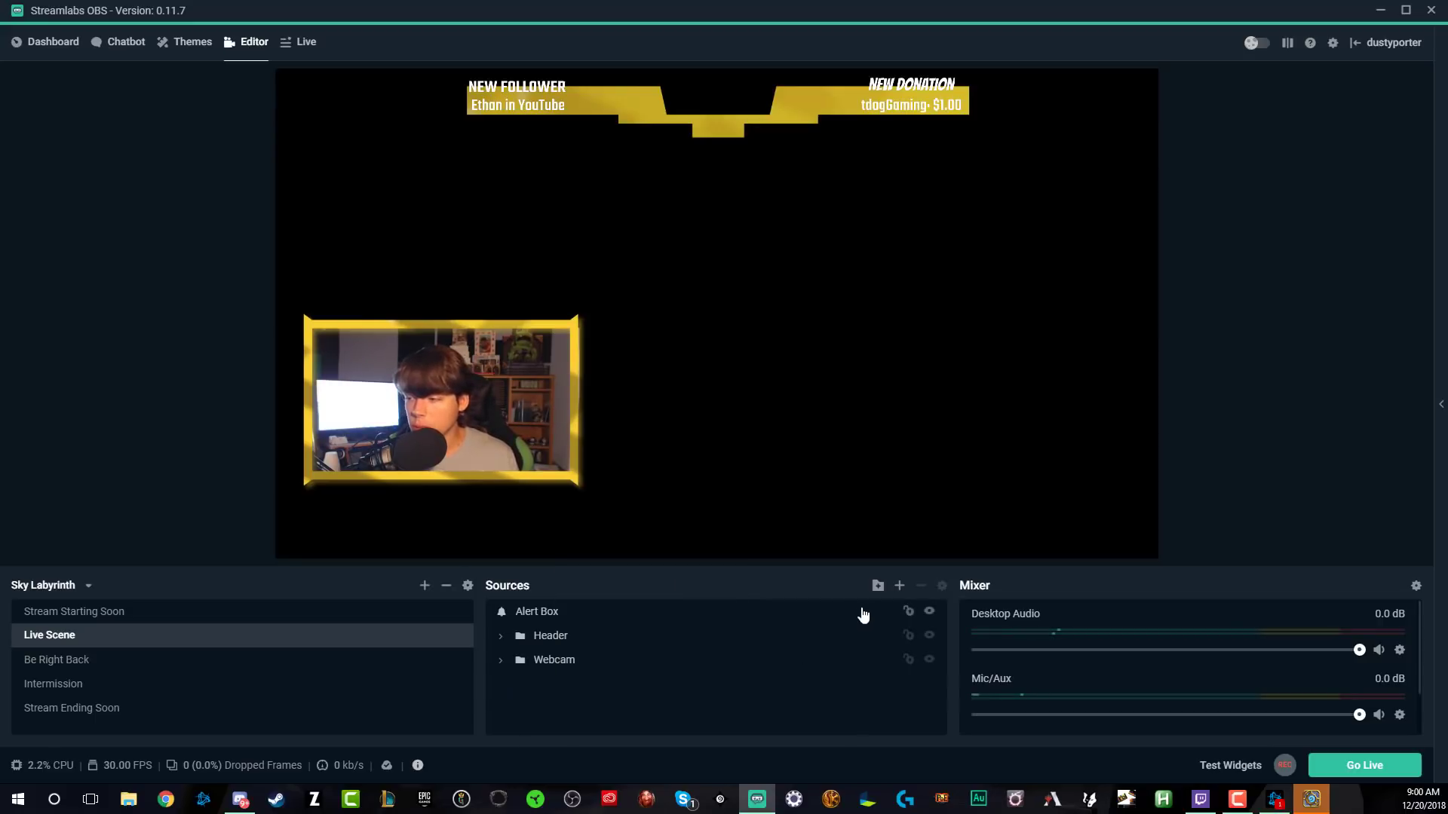
click(901, 586)
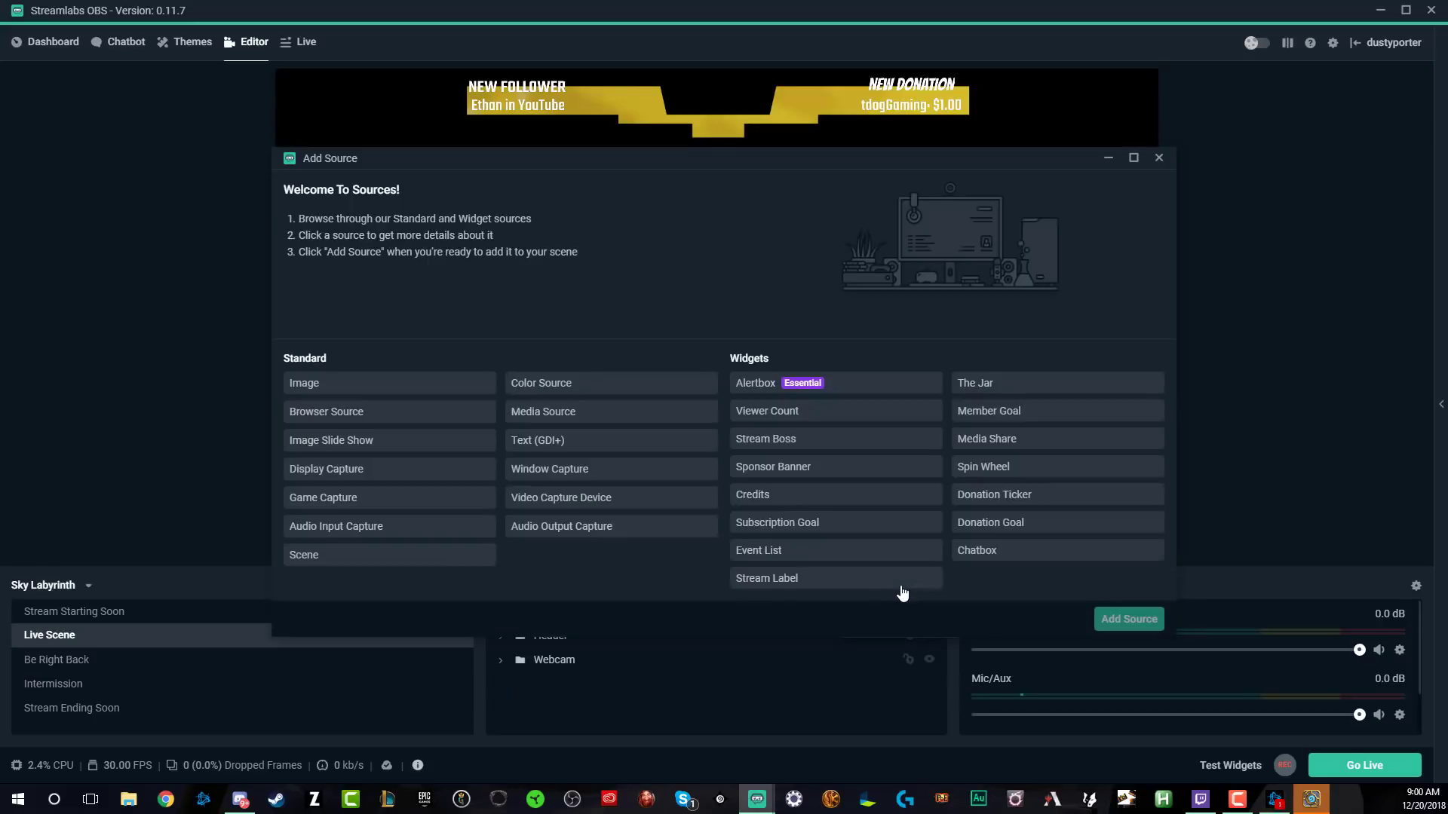
click(388, 473)
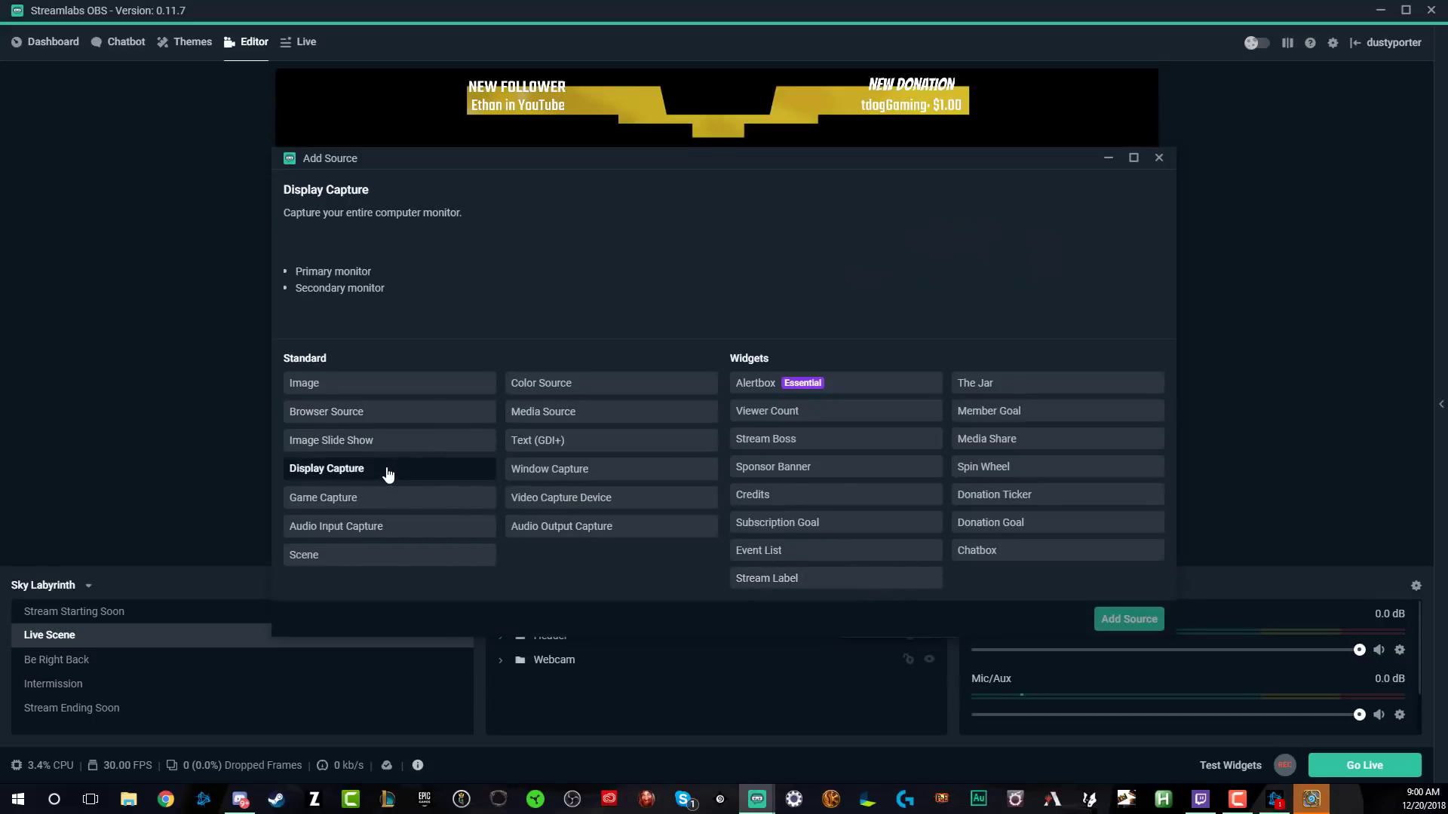
click(1122, 622)
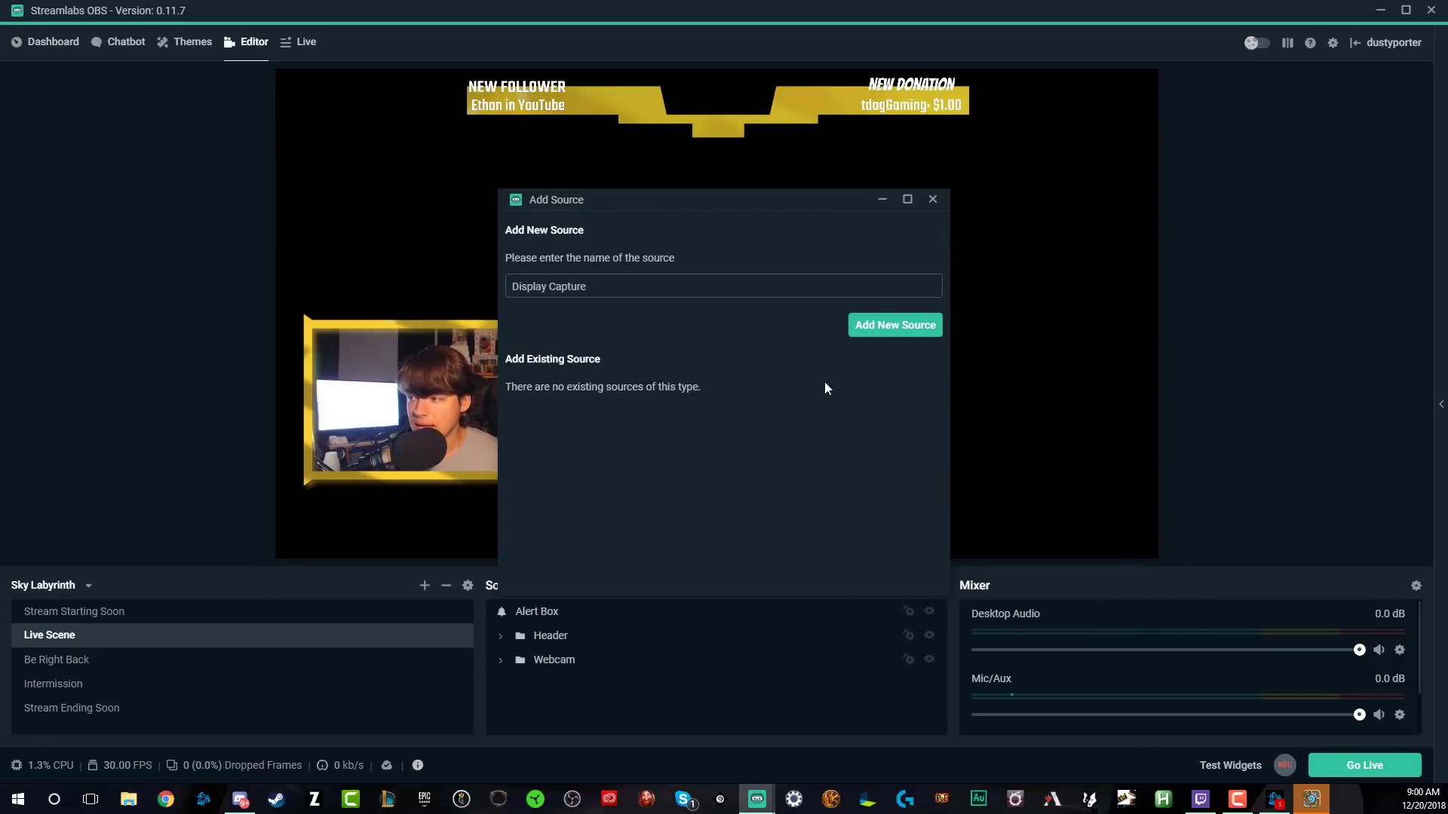
click(877, 331)
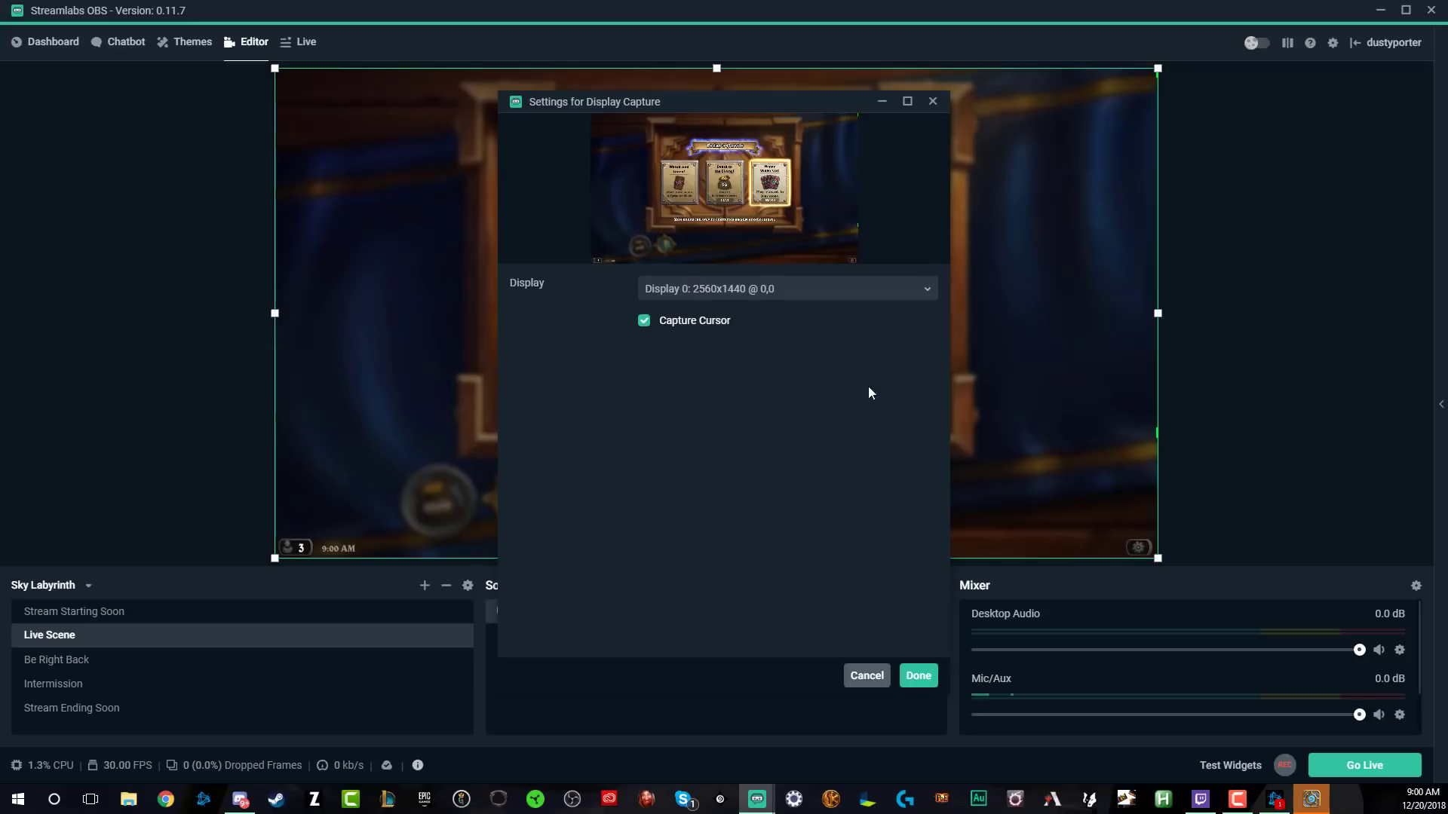
click(730, 294)
click(735, 315)
click(907, 679)
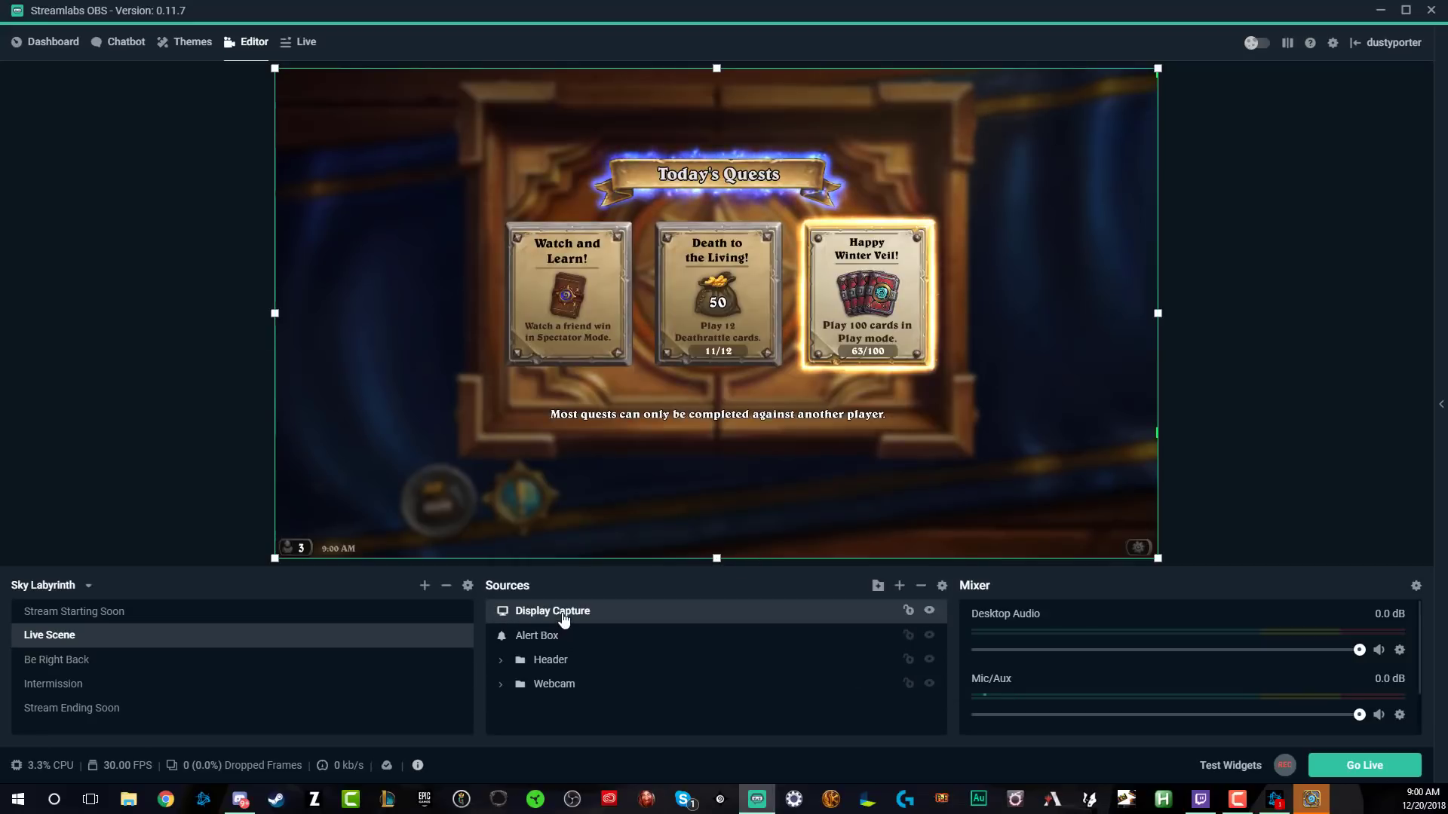
drag(555, 699, 550, 698)
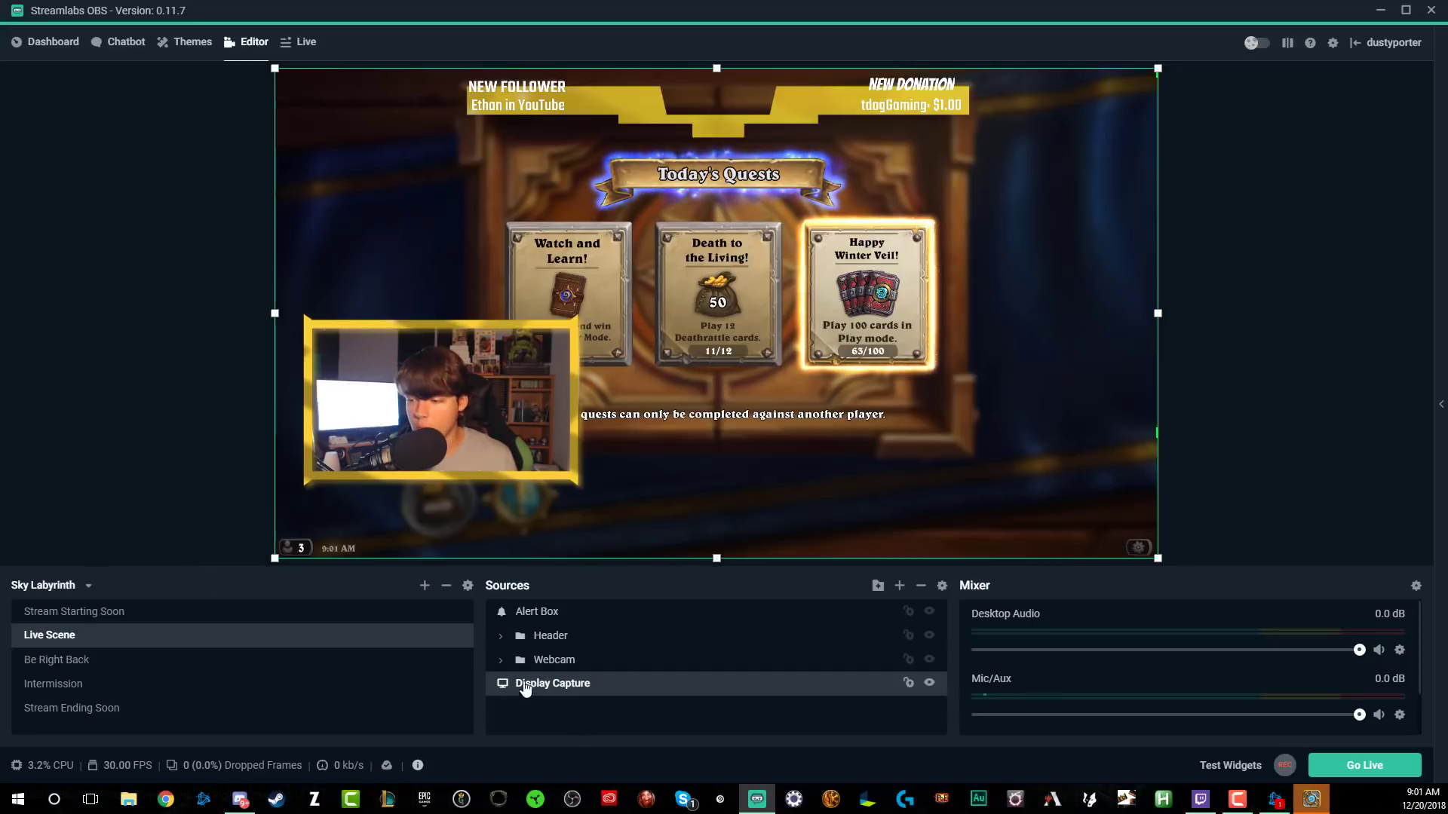
In the Header group, confirm the donation stream label's type is Most Recent Donor
click(546, 639)
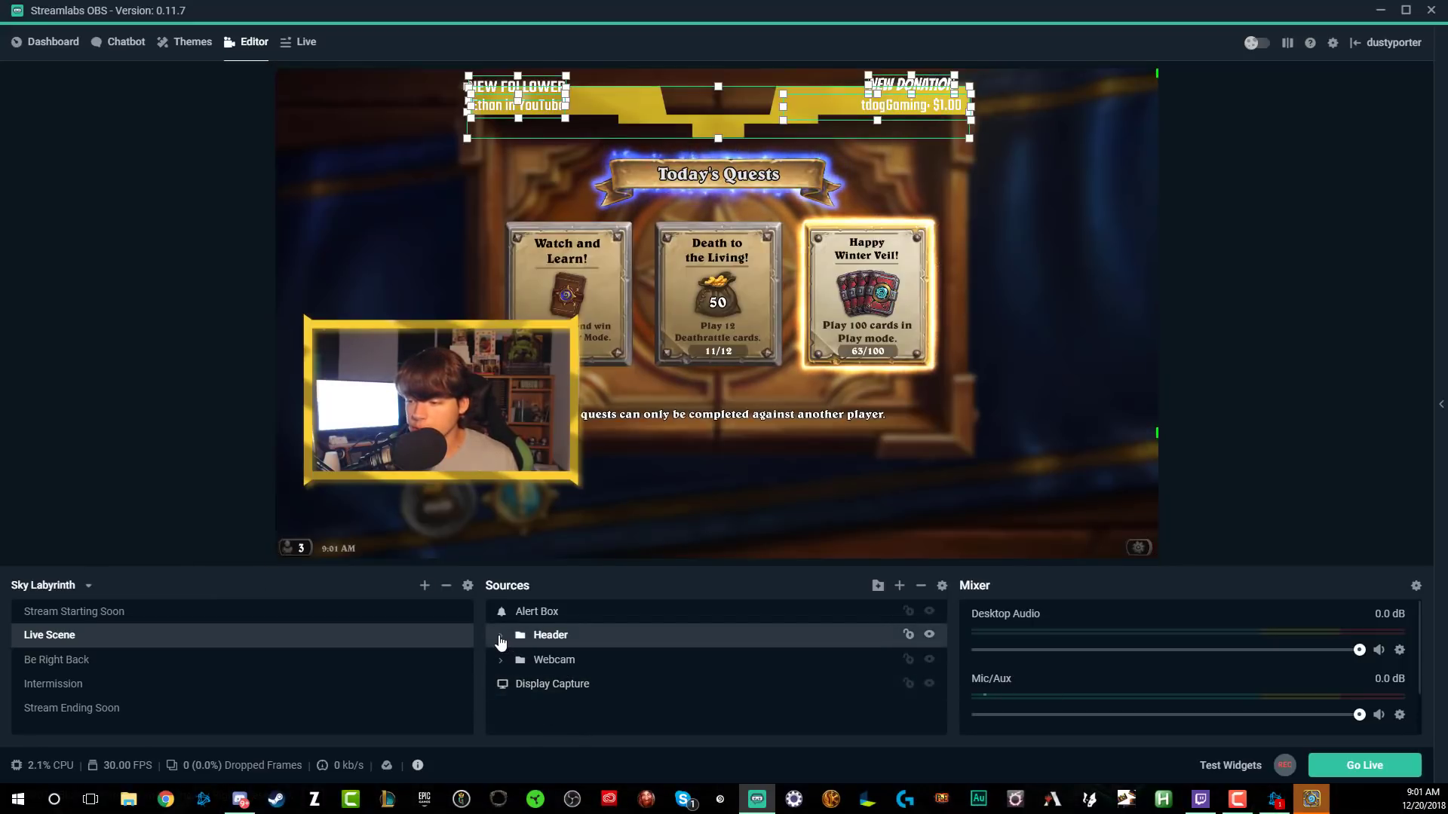
click(500, 636)
click(606, 666)
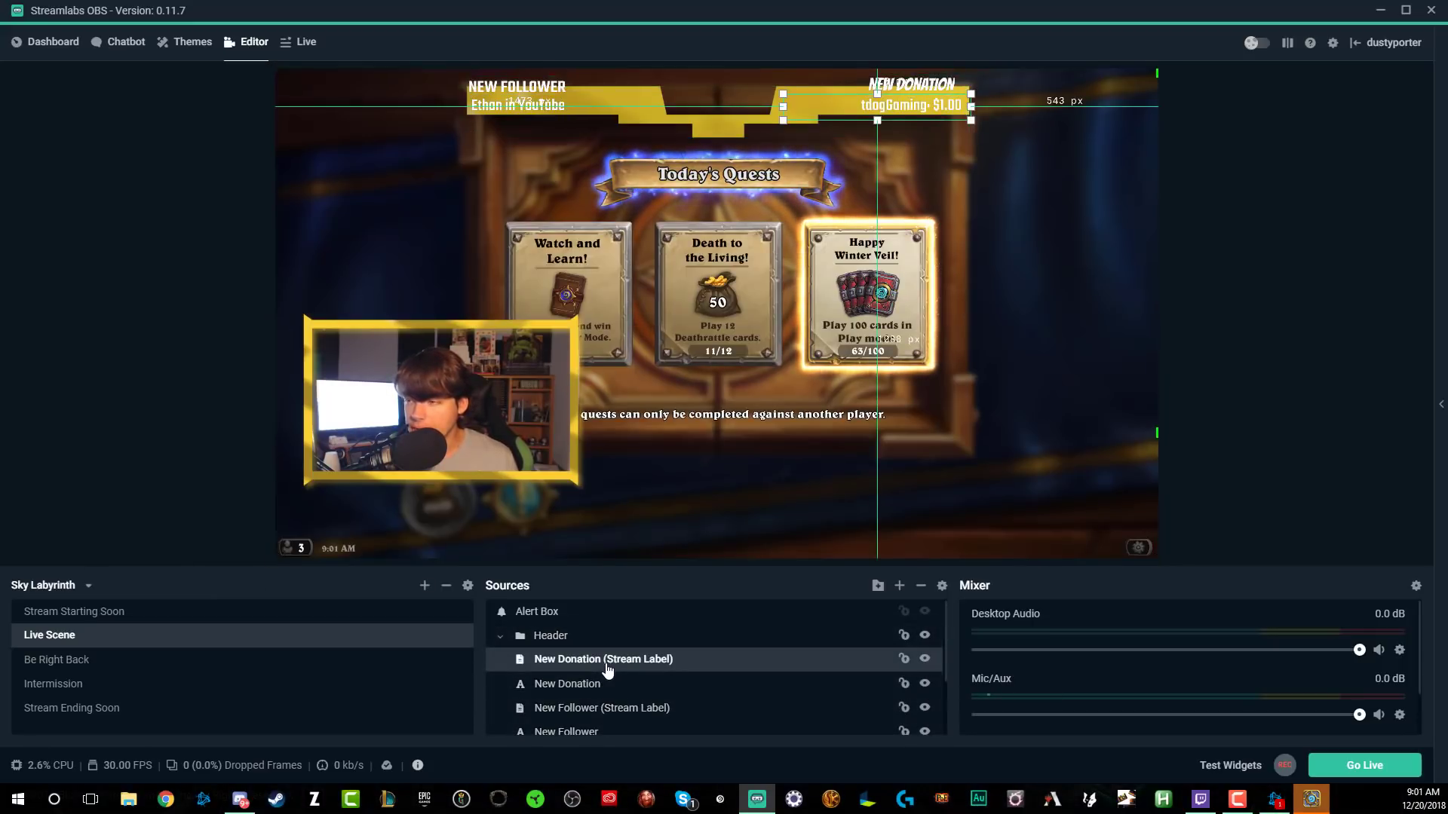
double_click(554, 664)
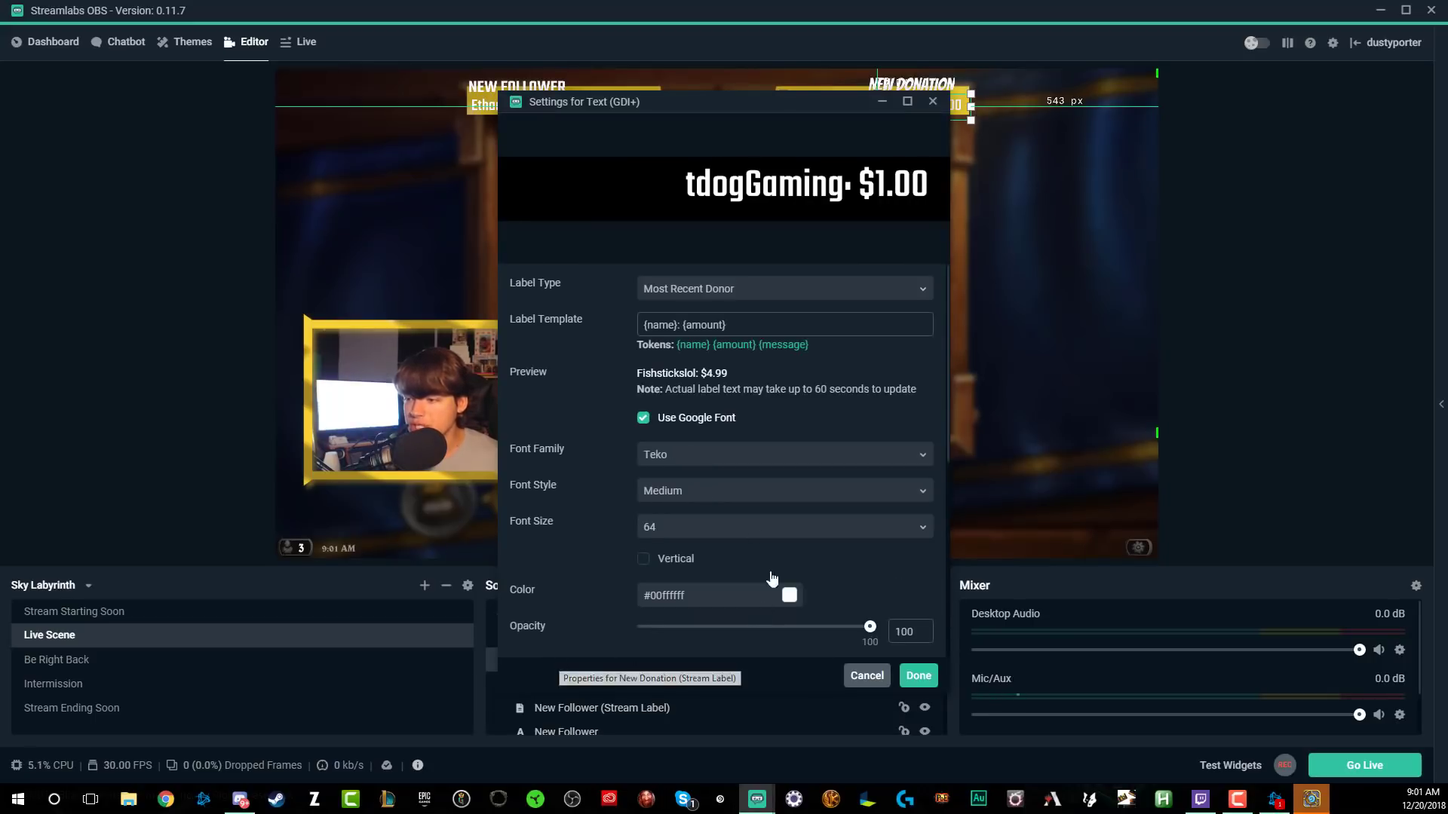
scroll(592, 499, down, 4)
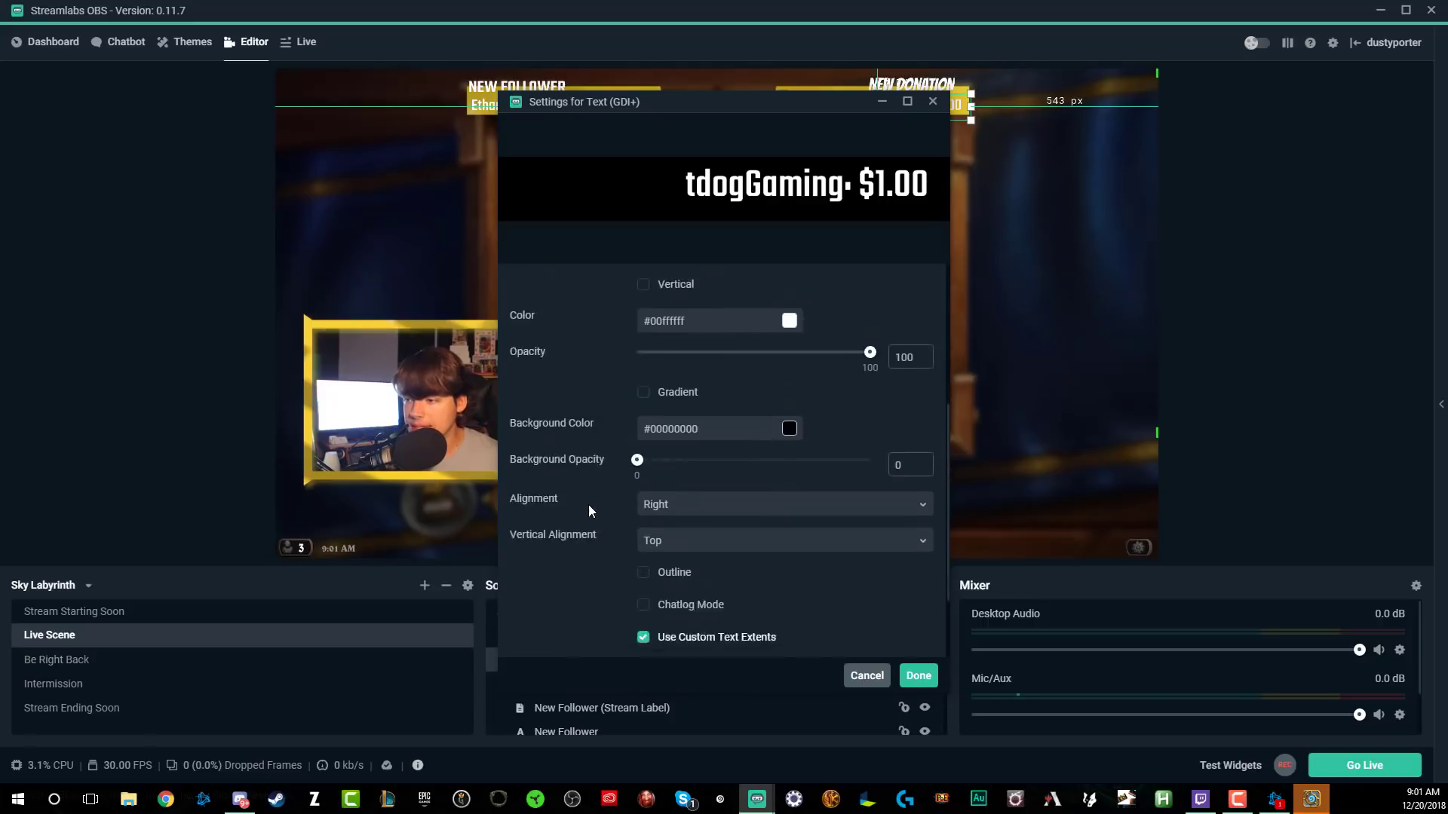
scroll(588, 504, down, 1)
scroll(588, 505, up, 5)
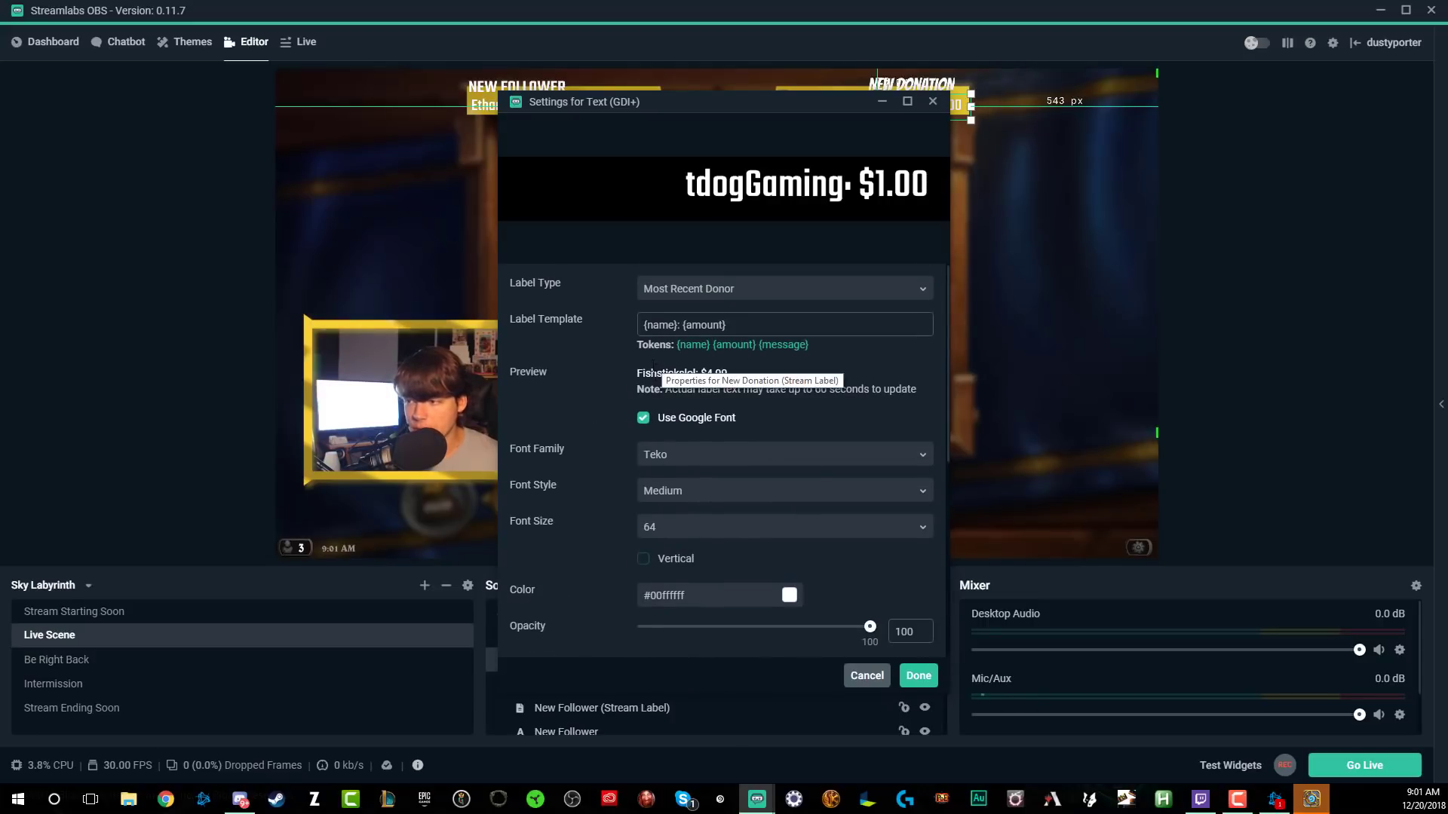
click(734, 290)
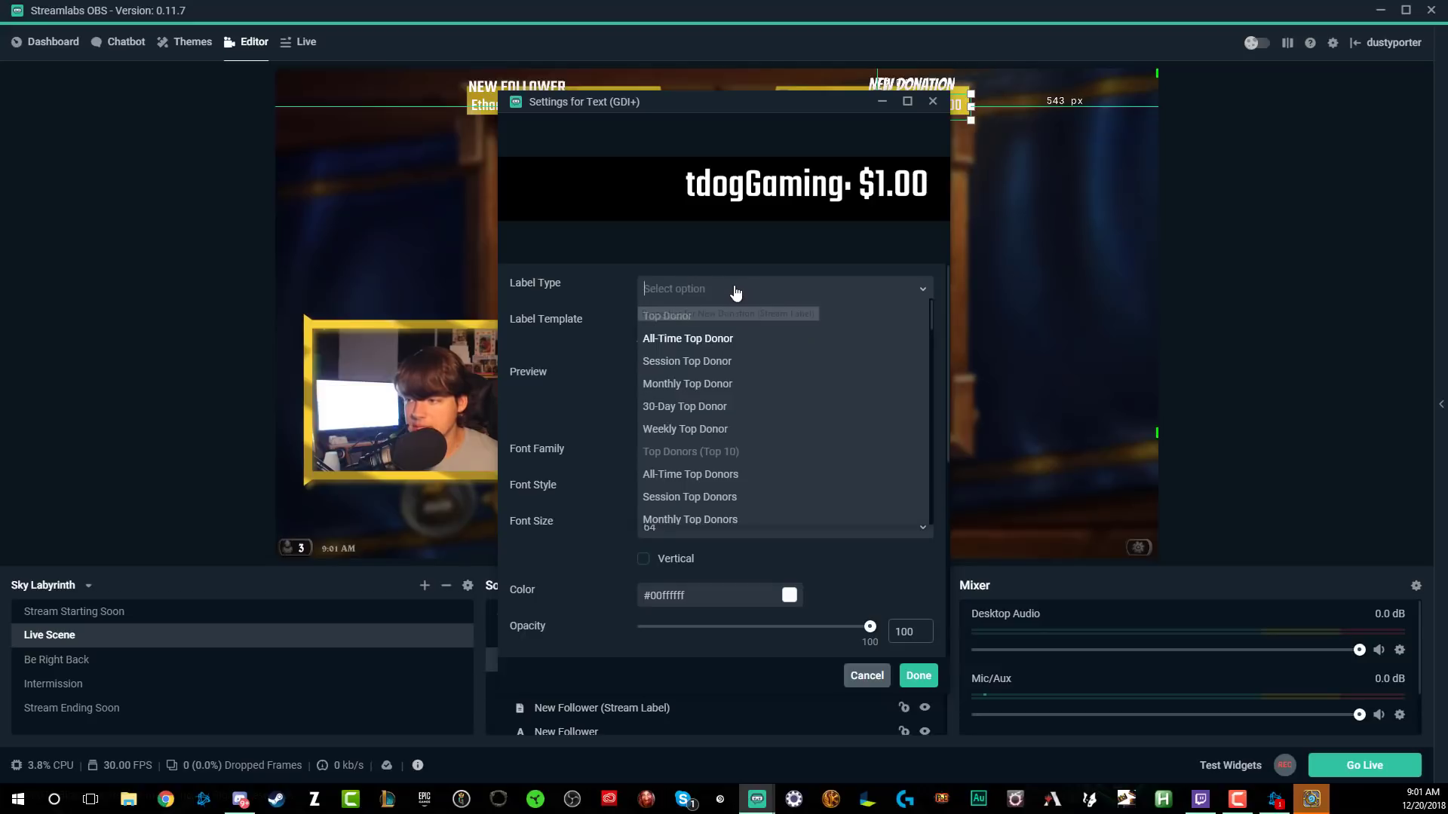
click(586, 303)
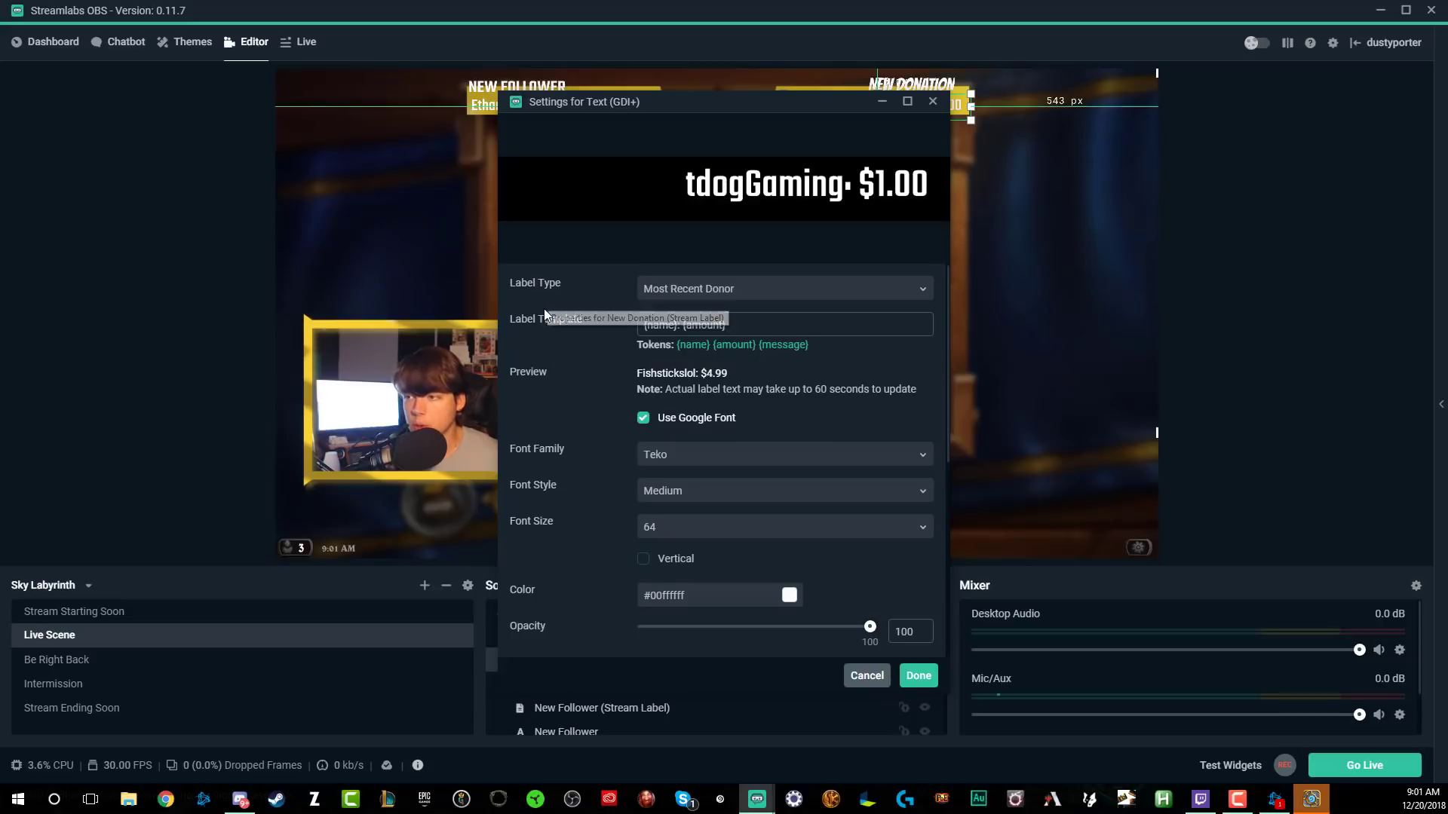
click(932, 101)
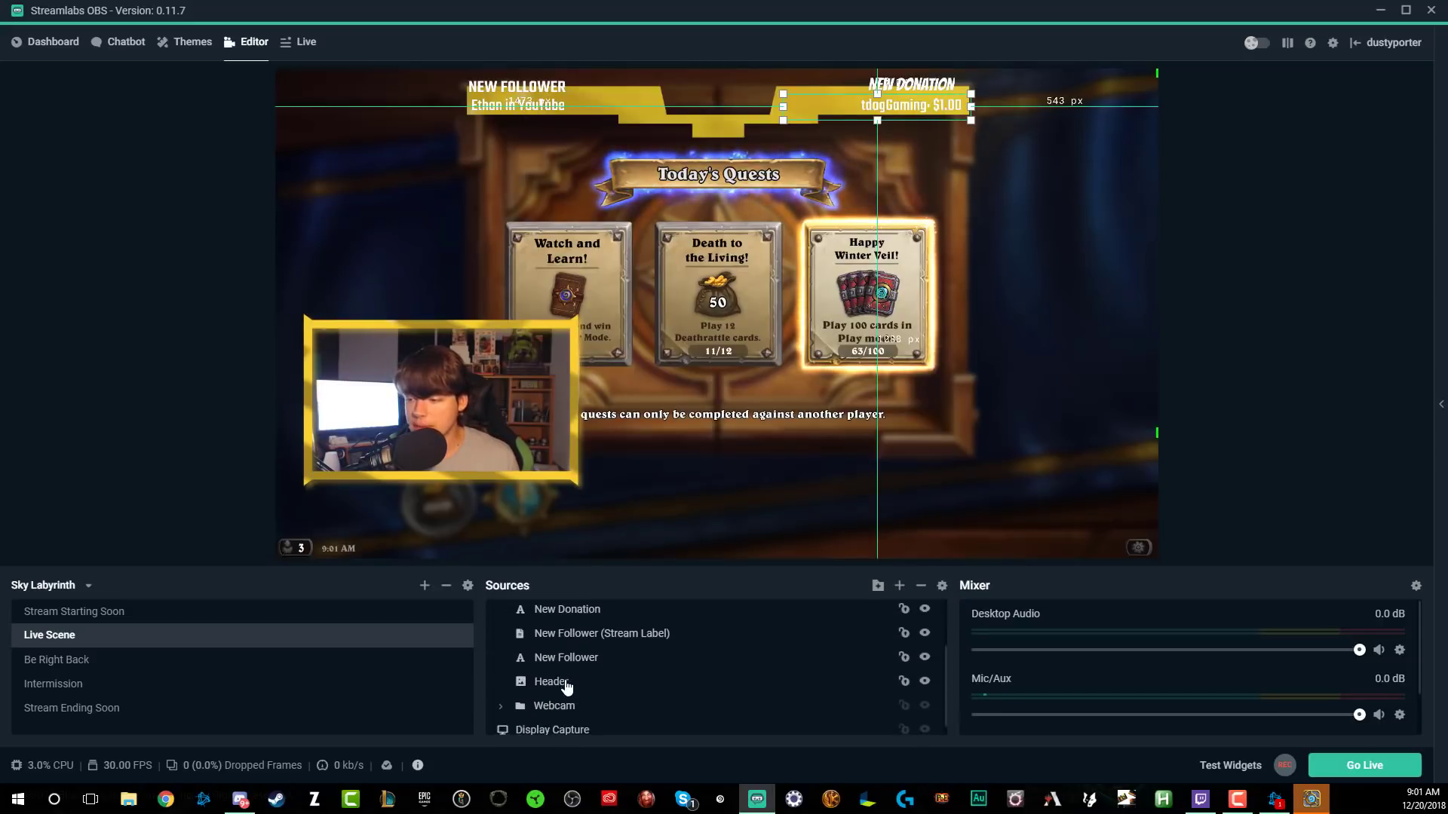
Keep the New Follower stream label on Most Recent Subscriber and apply its settings
double_click(587, 635)
click(682, 295)
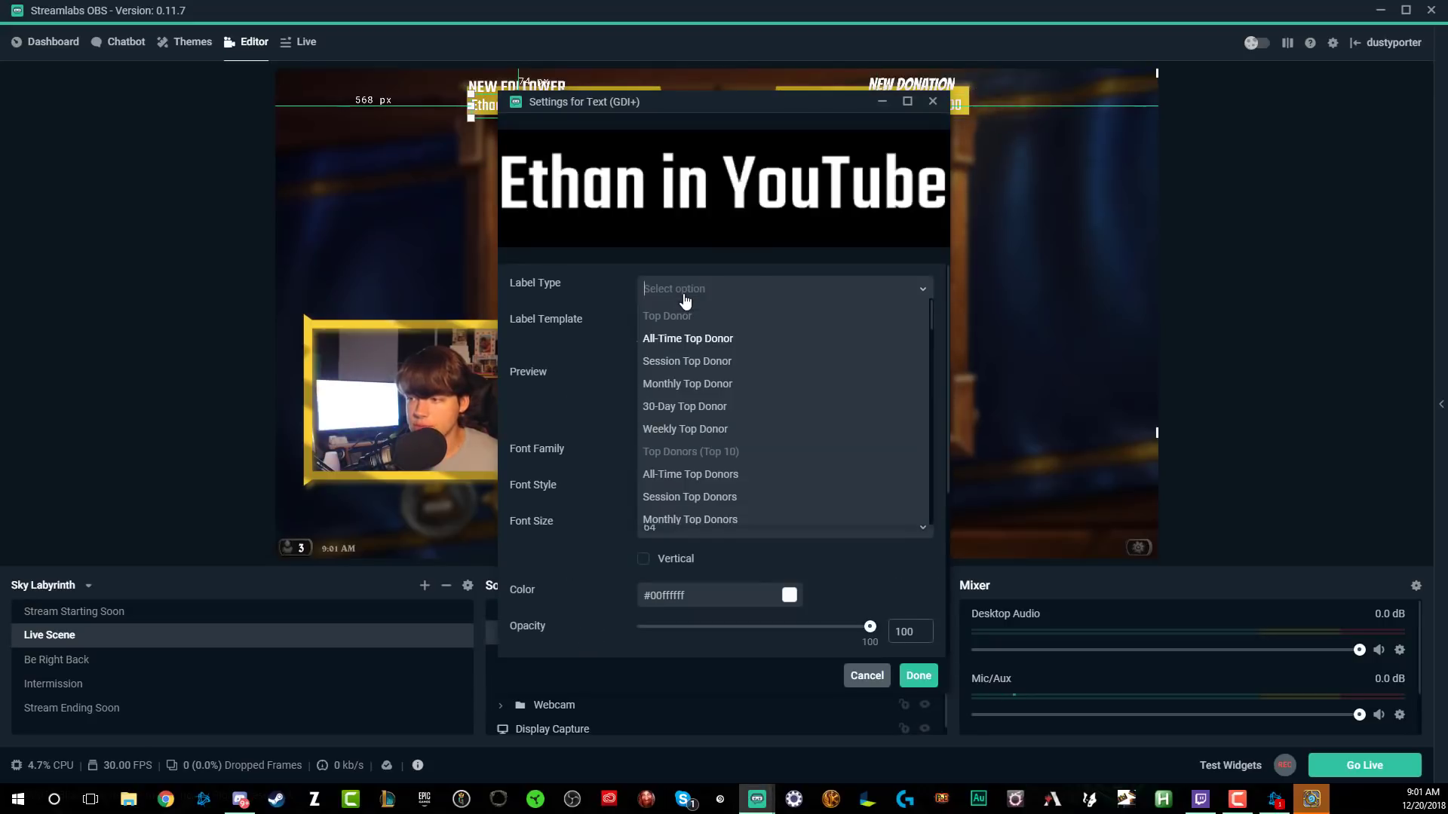
click(637, 310)
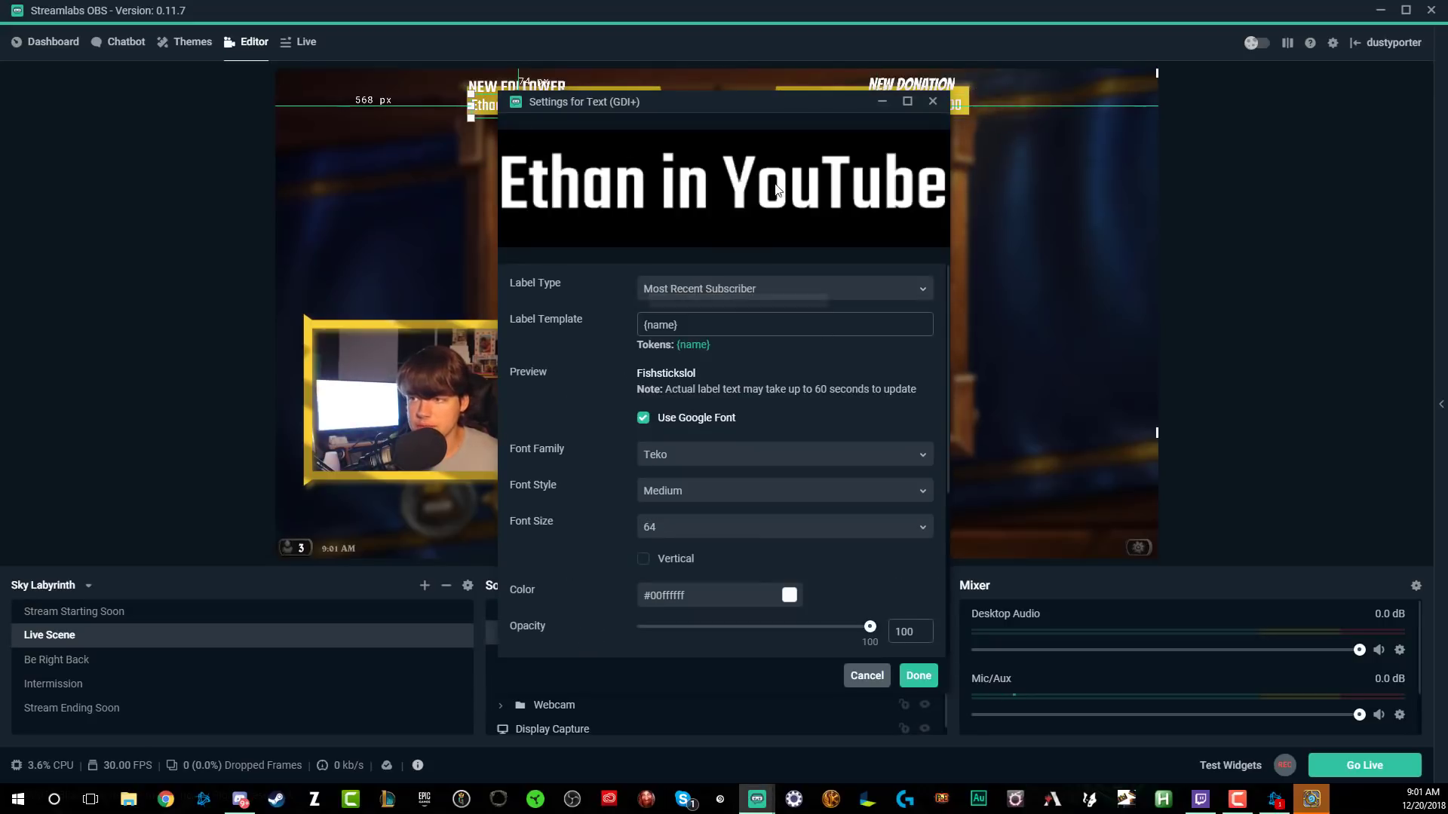
scroll(543, 457, down, 5)
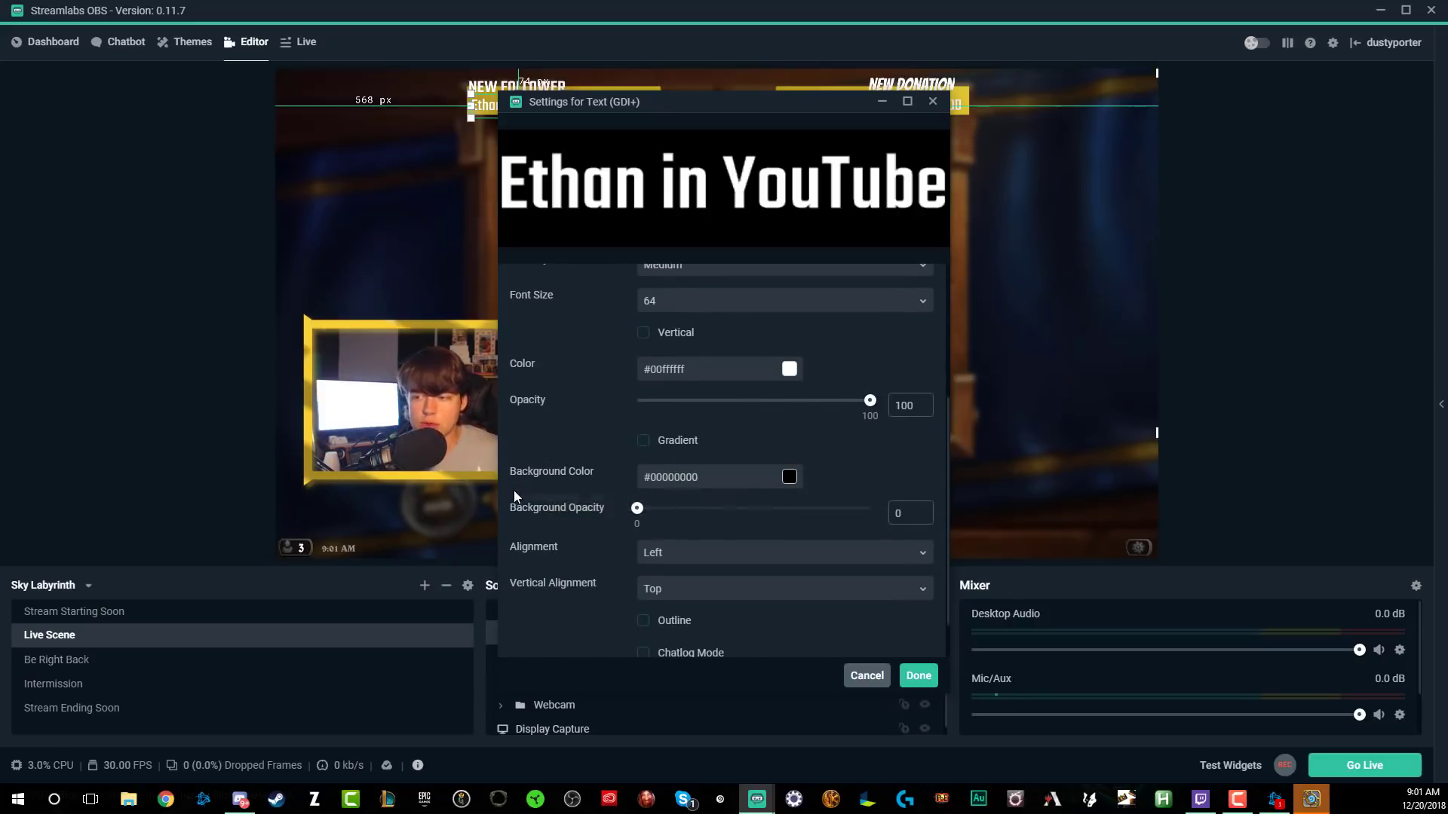
click(913, 676)
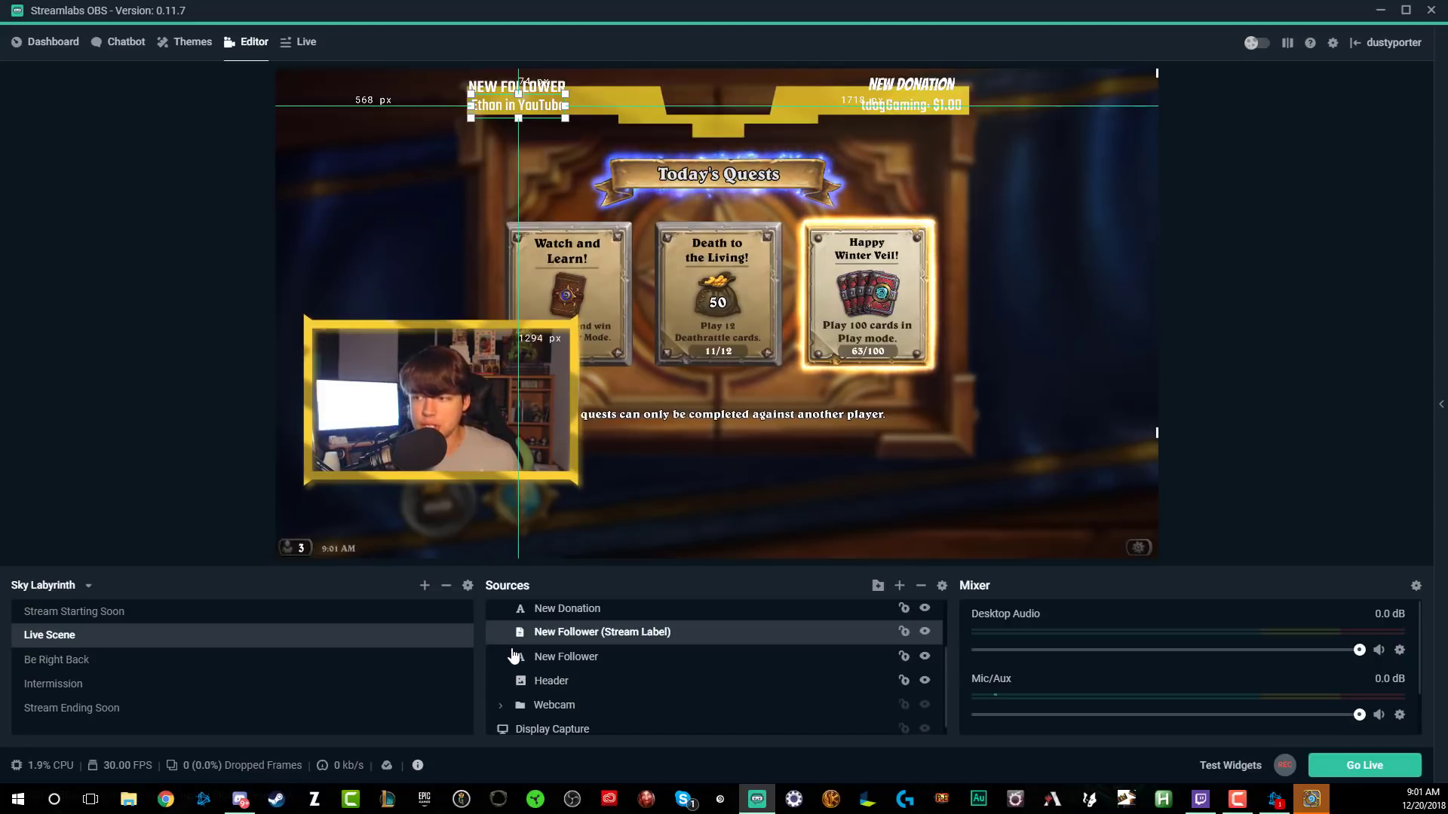
Switch to the Be Right Back scene and resize the BRB image to fill the canvas
click(82, 668)
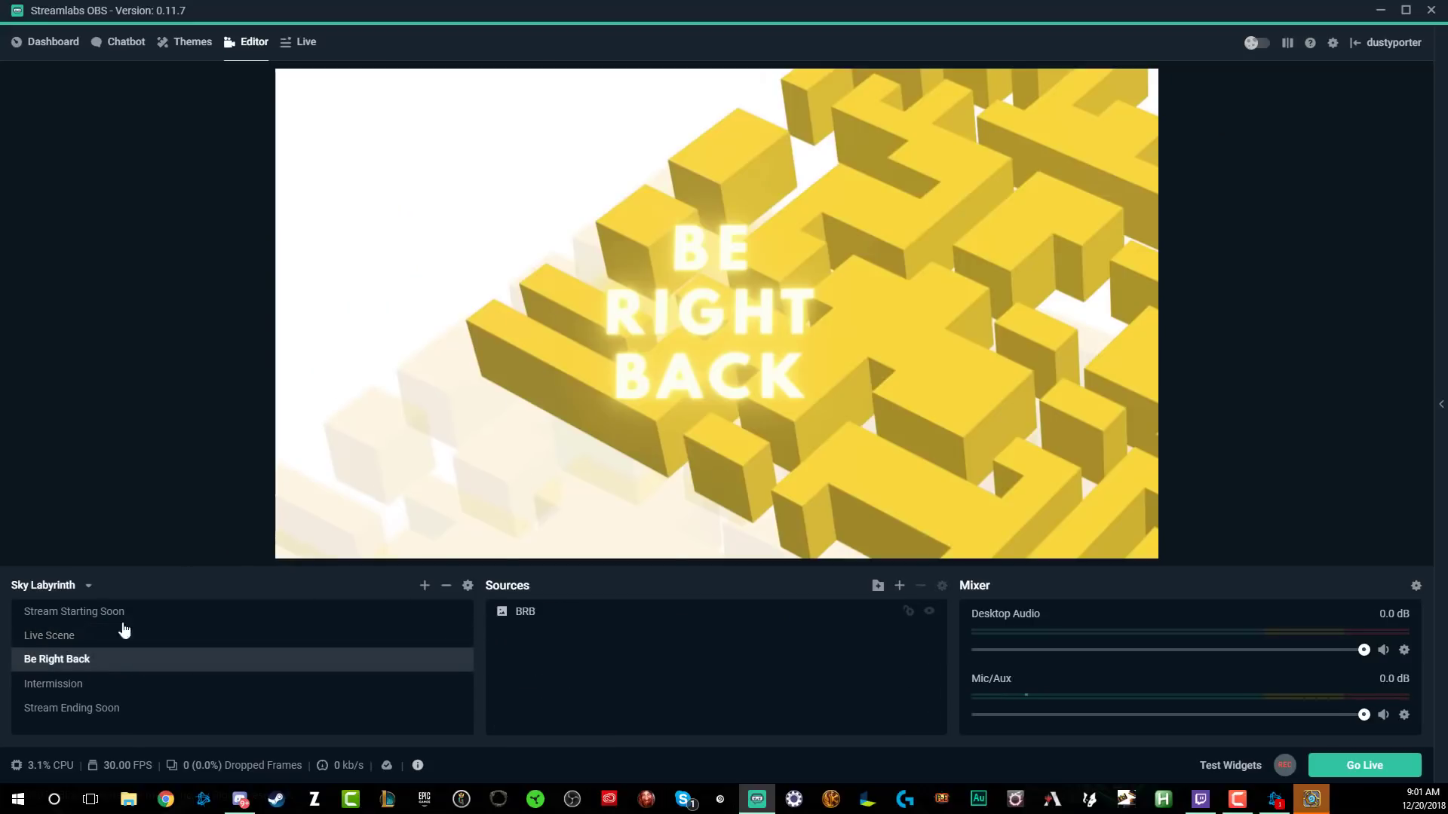
click(575, 617)
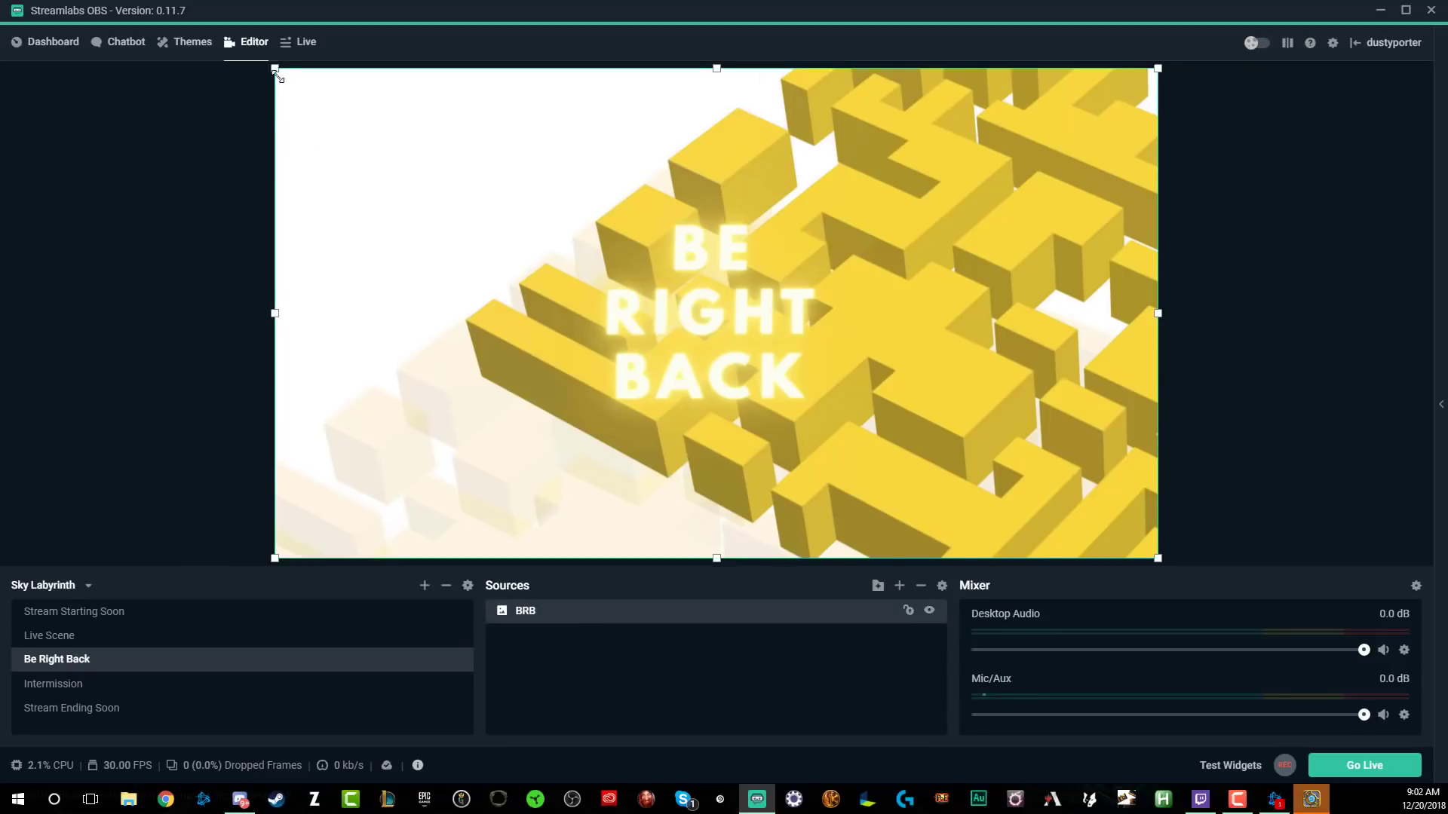
mouse_move(288, 92)
mouse_down()
mouse_move(614, 323)
mouse_move(384, 147)
mouse_move(274, 85)
mouse_up()
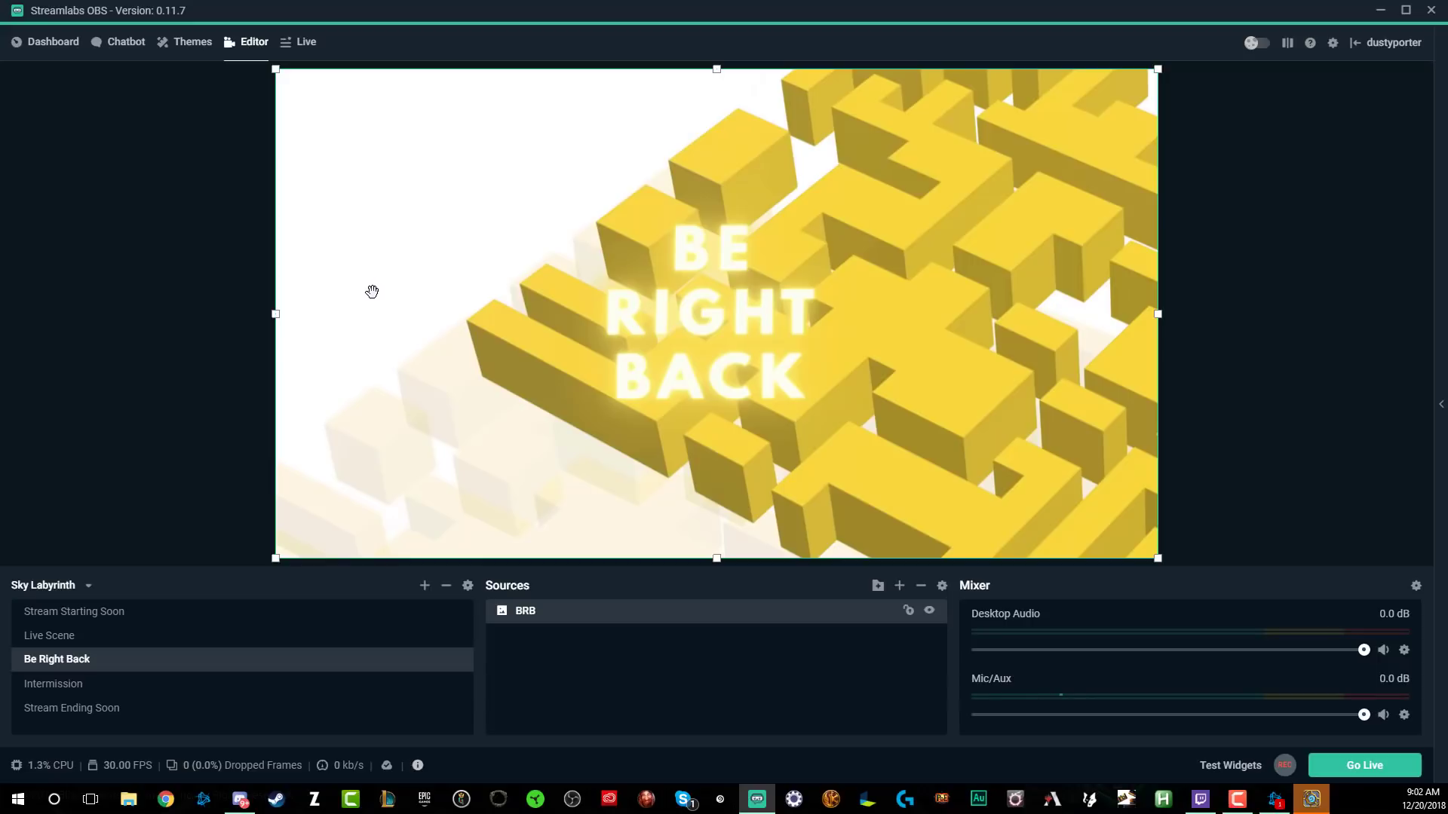
Browse the Widget Themes section of the themes library, scrolling through the alert box cards
click(195, 47)
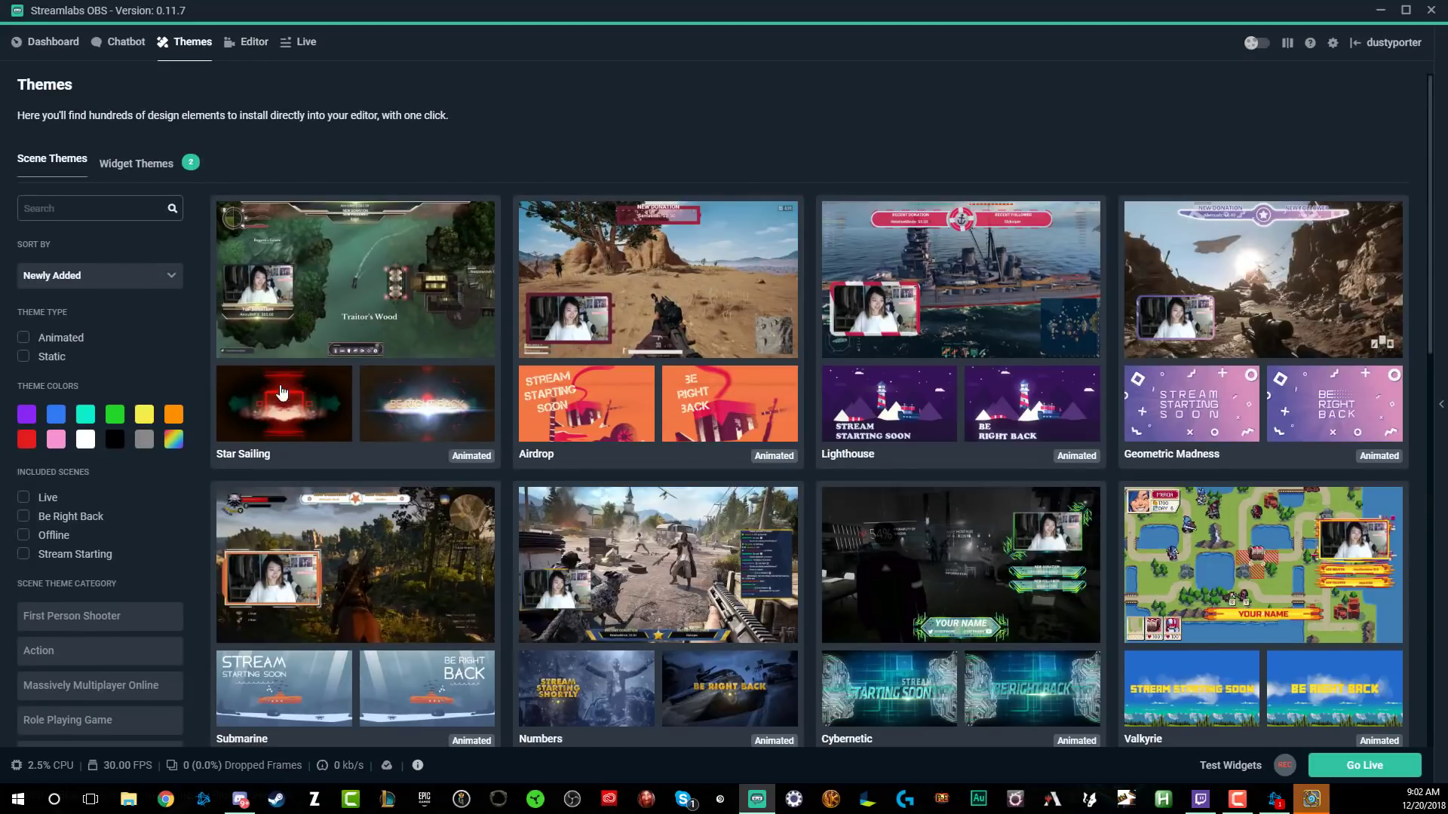
click(162, 171)
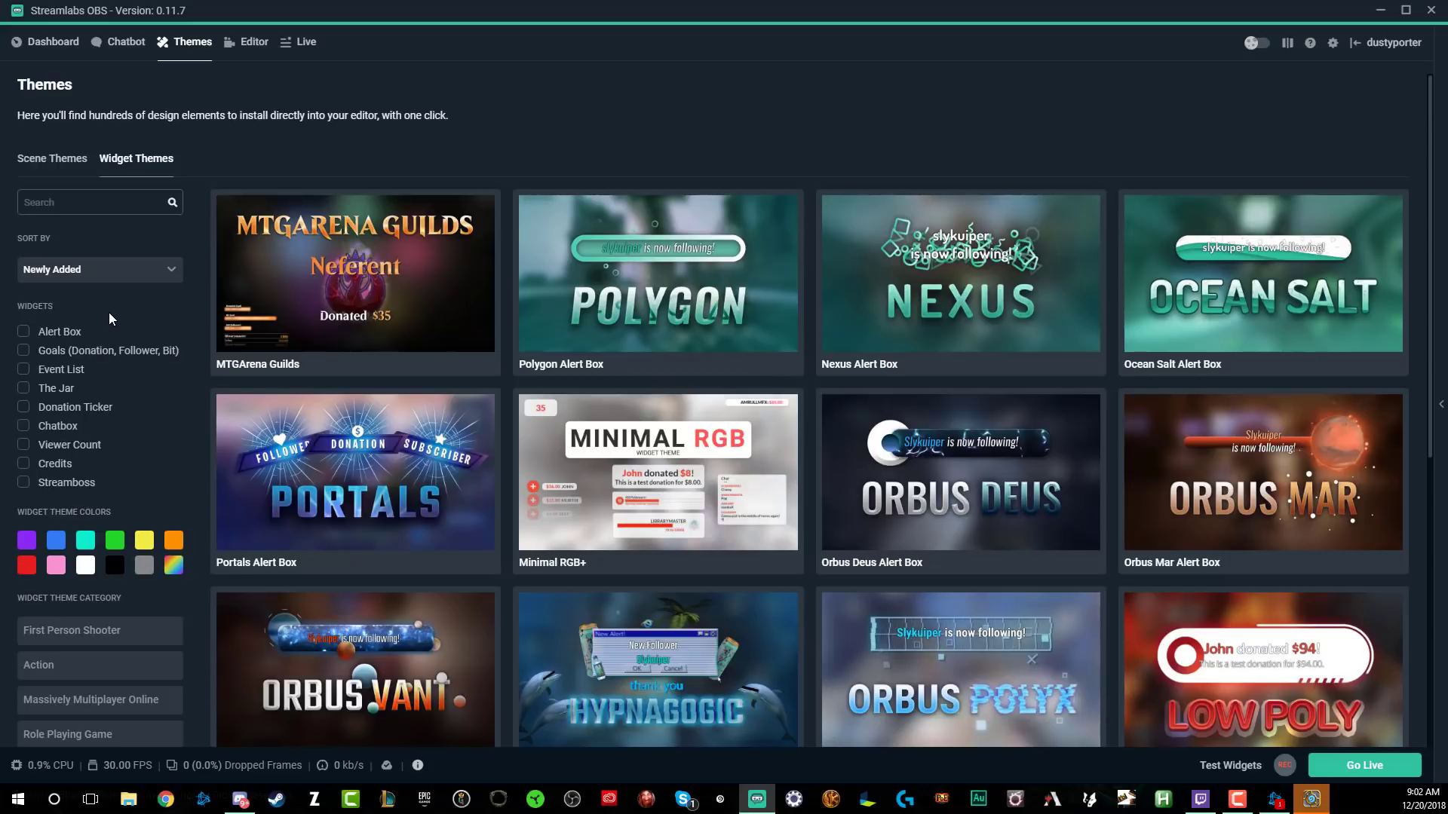
scroll(455, 377, down, 4)
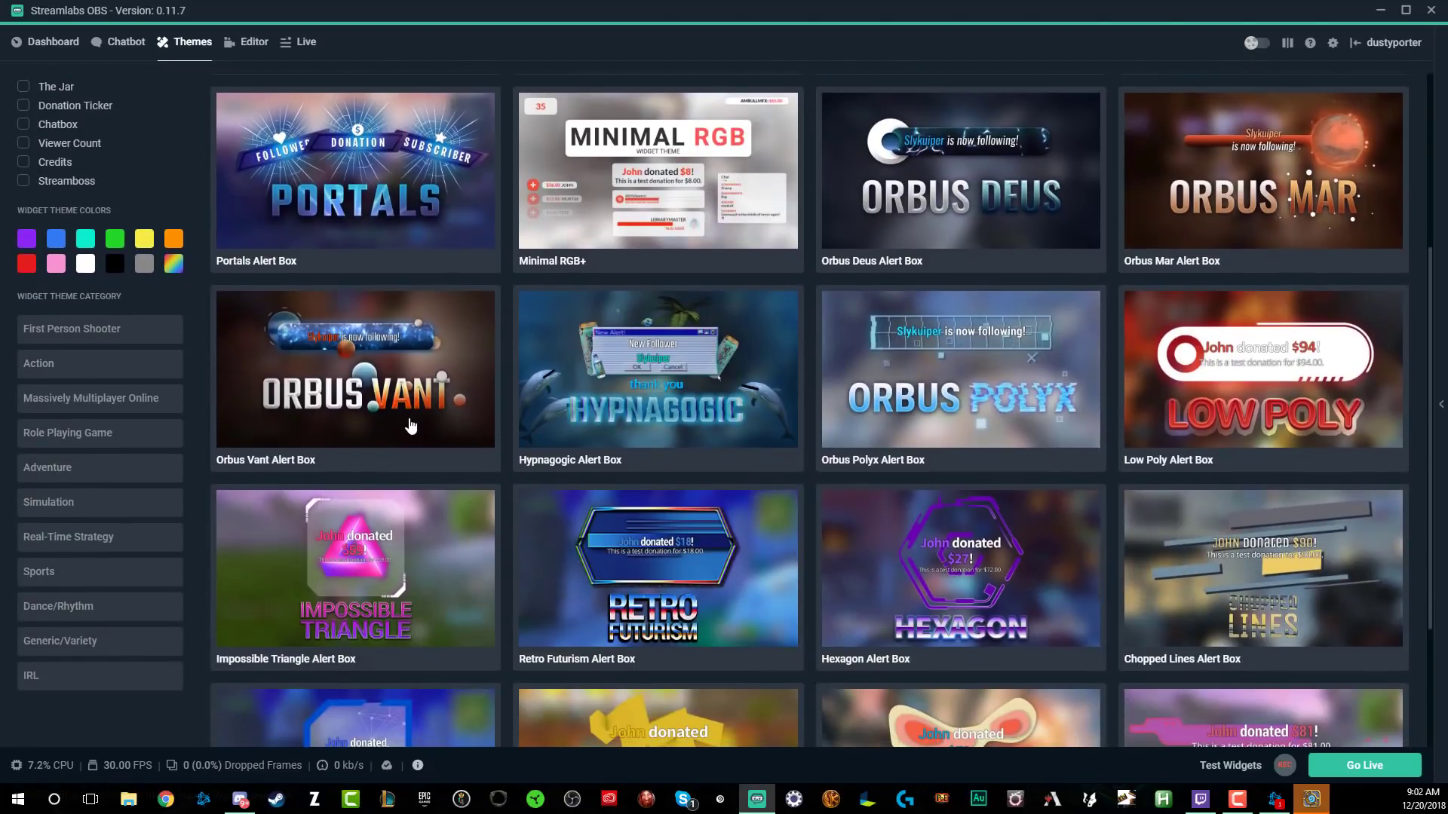
scroll(417, 379, down, 3)
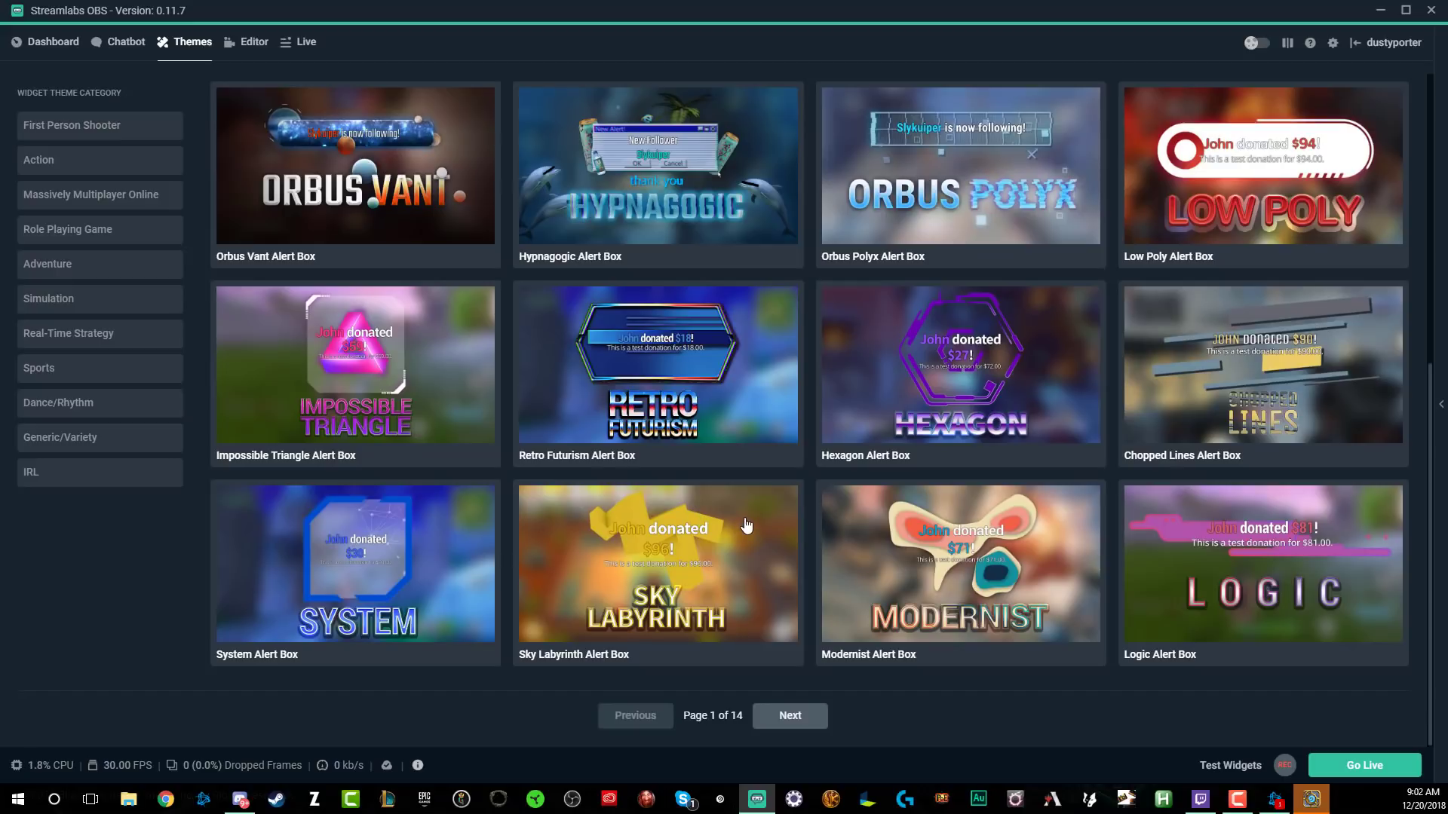
scroll(747, 524, up, 5)
scroll(746, 523, up, 1)
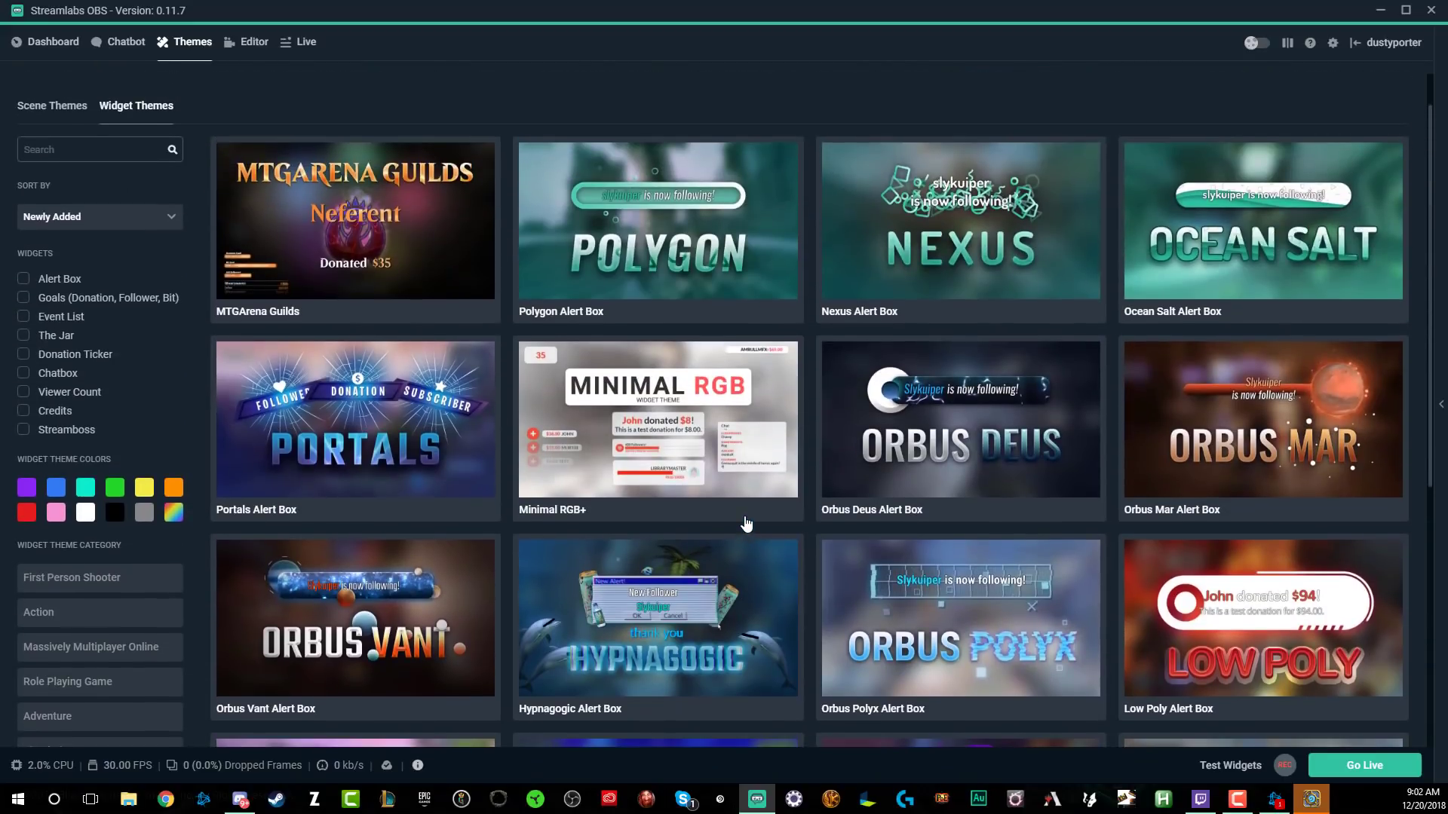
Open the Orbus Polyx Alert Box theme details and view its in-game preview
click(901, 577)
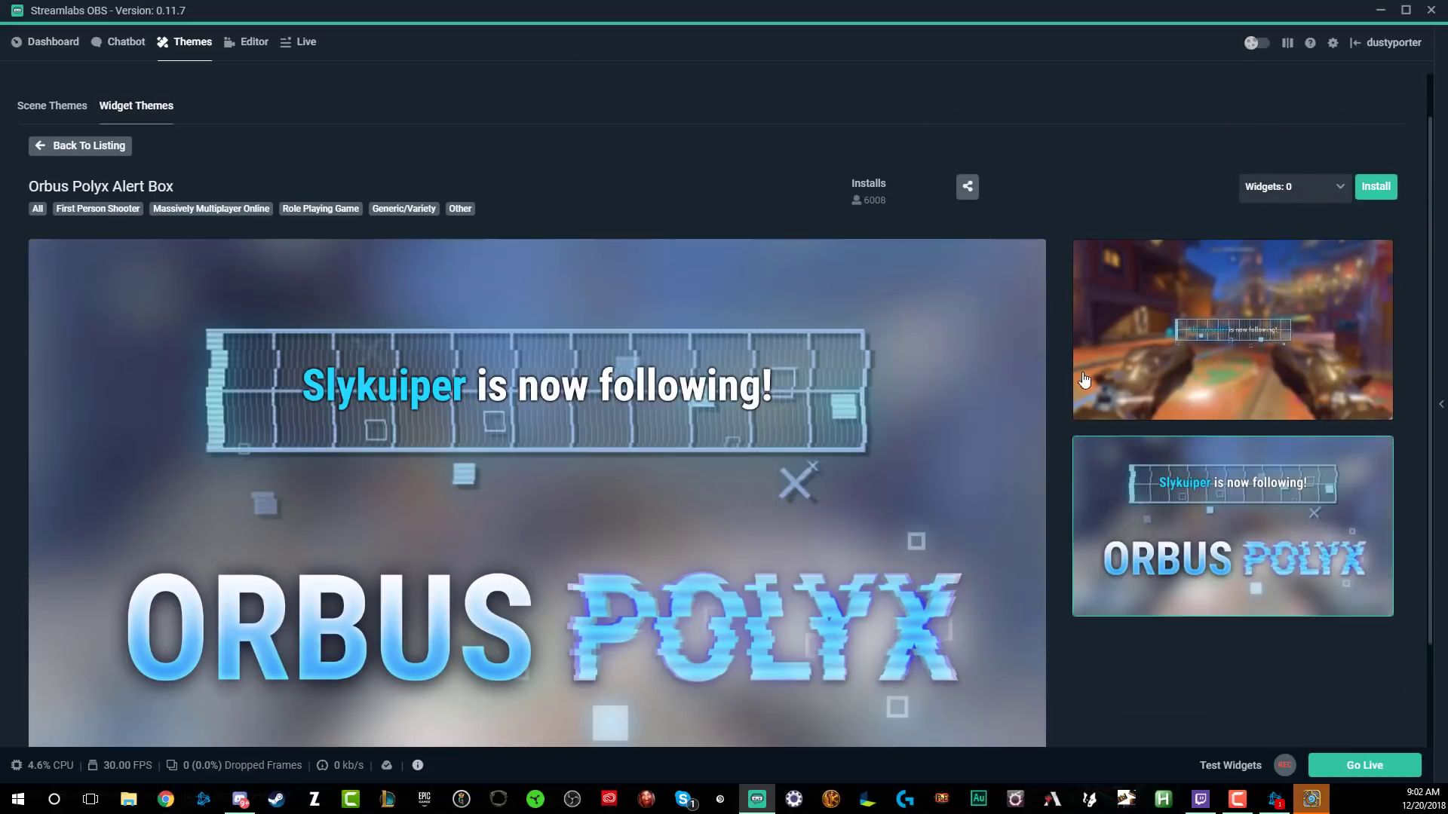
click(1107, 365)
scroll(781, 436, down, 1)
scroll(788, 445, down, 1)
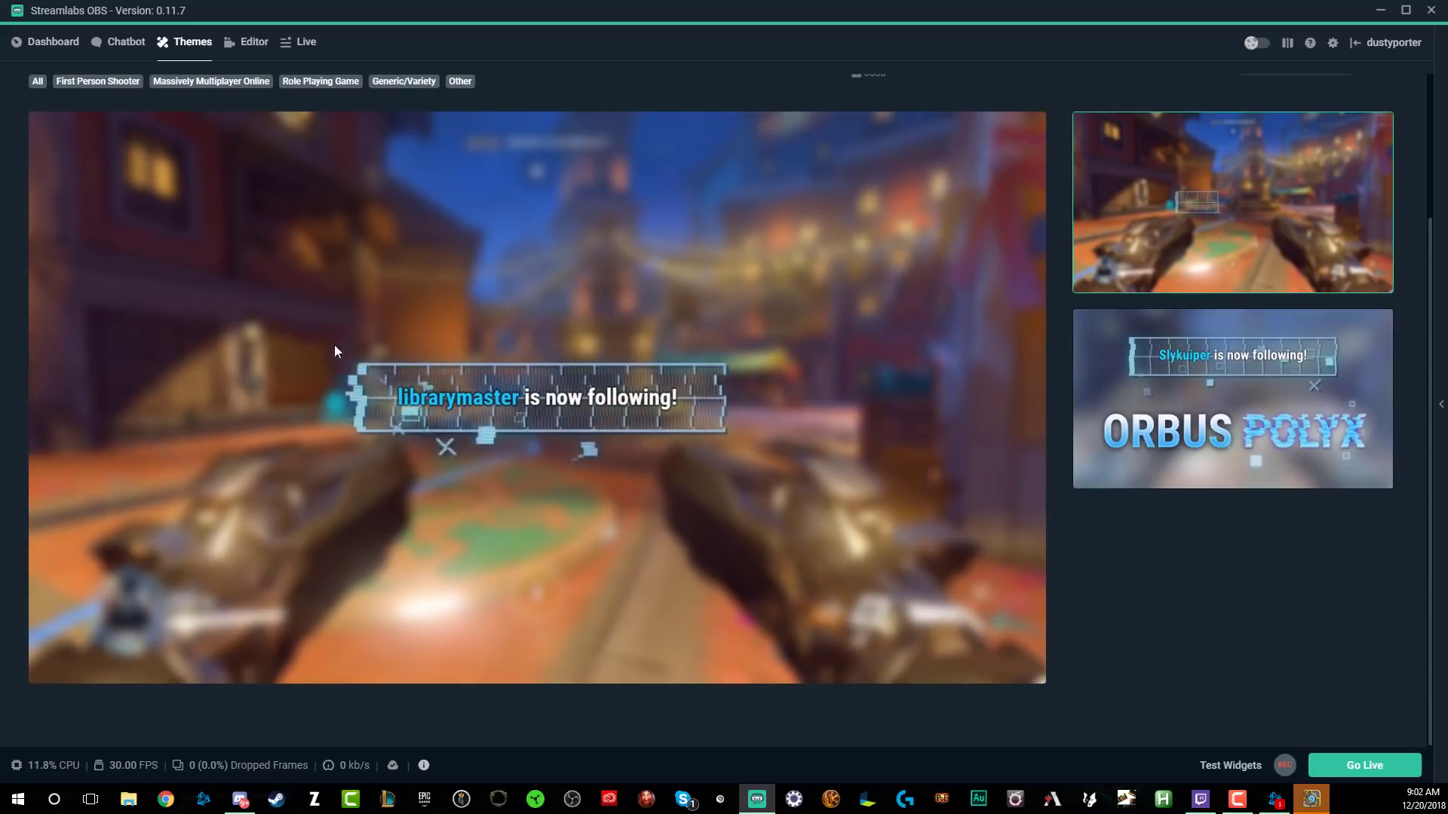
scroll(611, 306, up, 3)
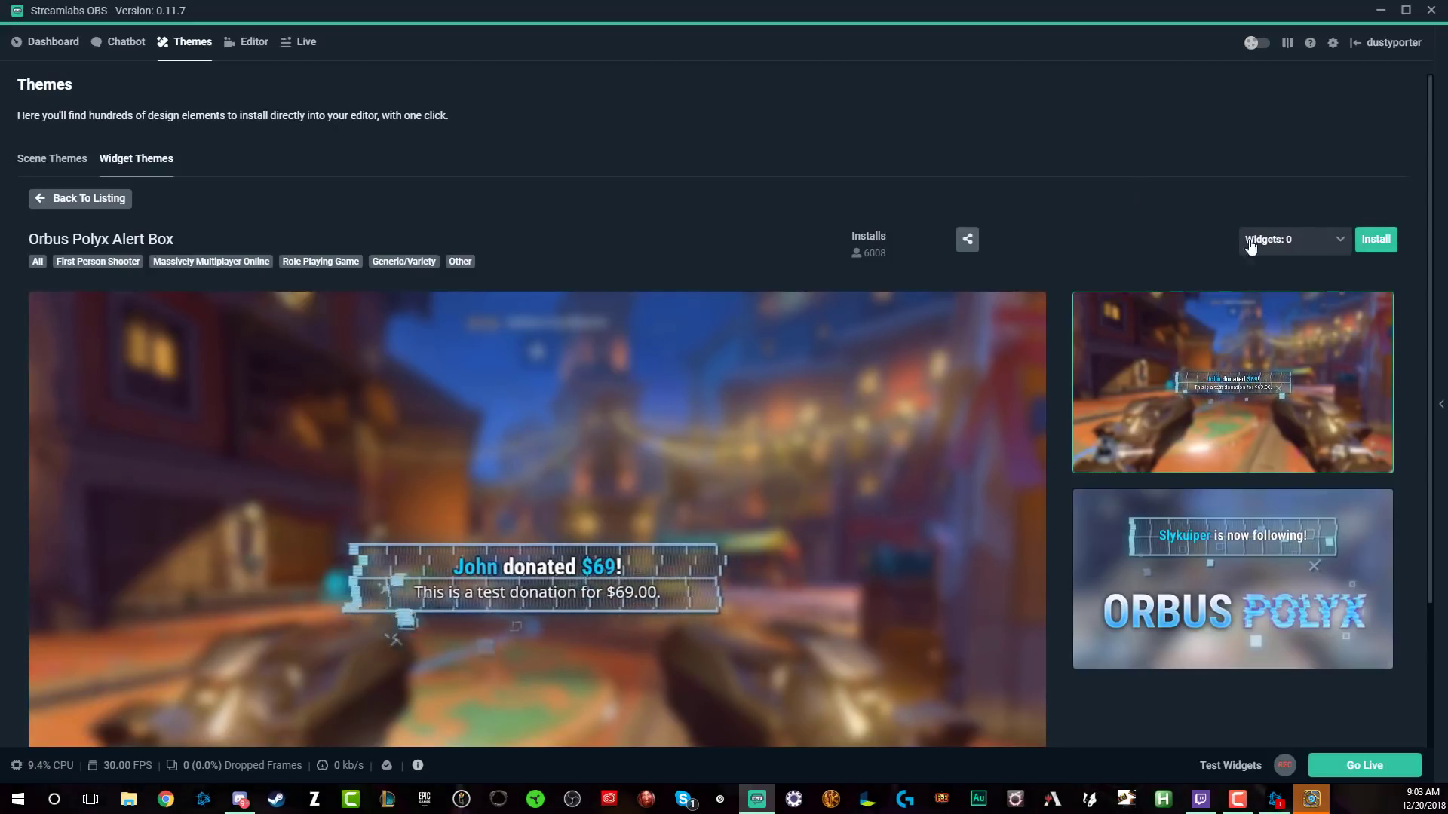
Install the Orbus Polyx theme with the Alert Box widget included
click(1288, 243)
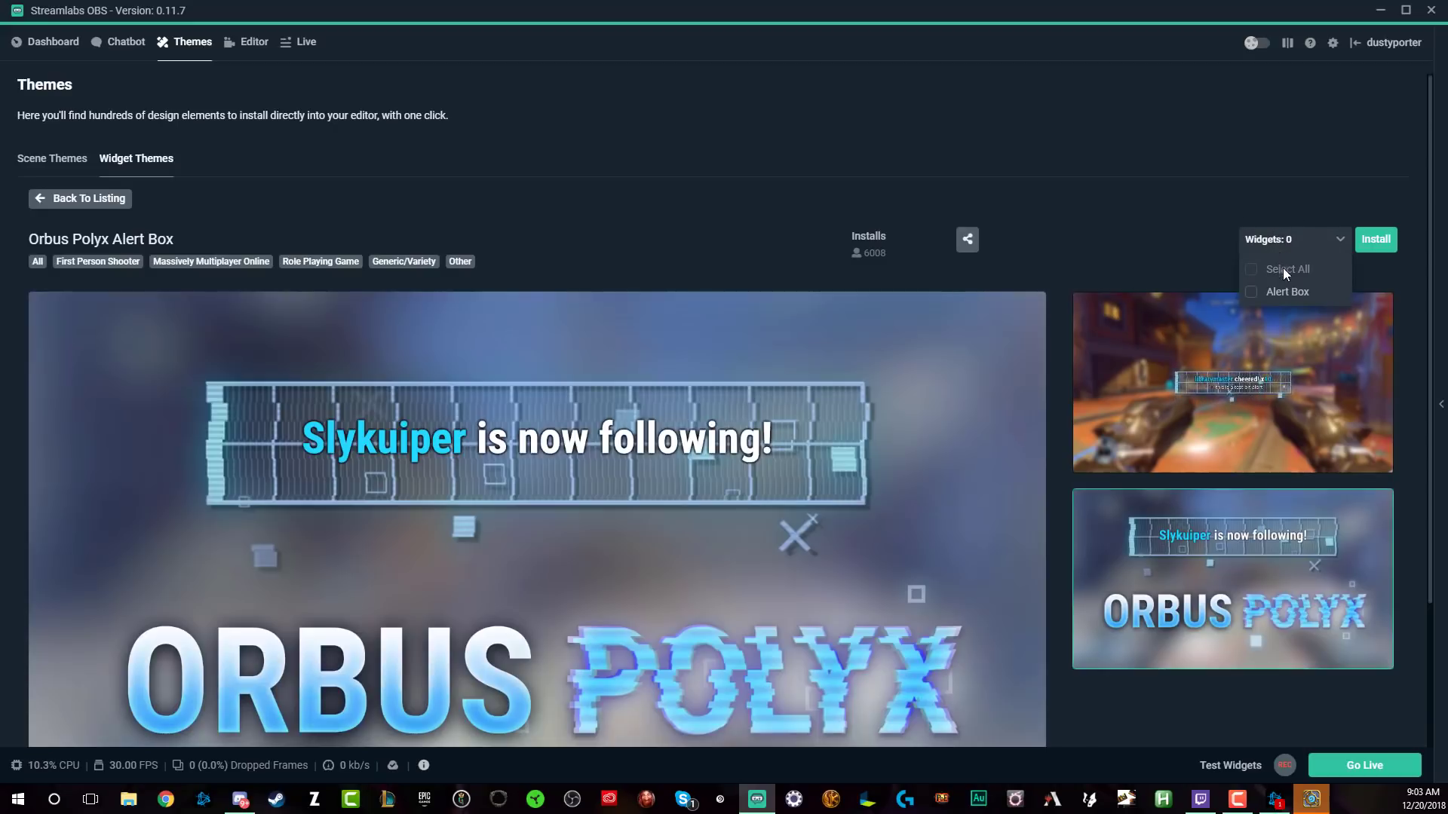
click(1283, 268)
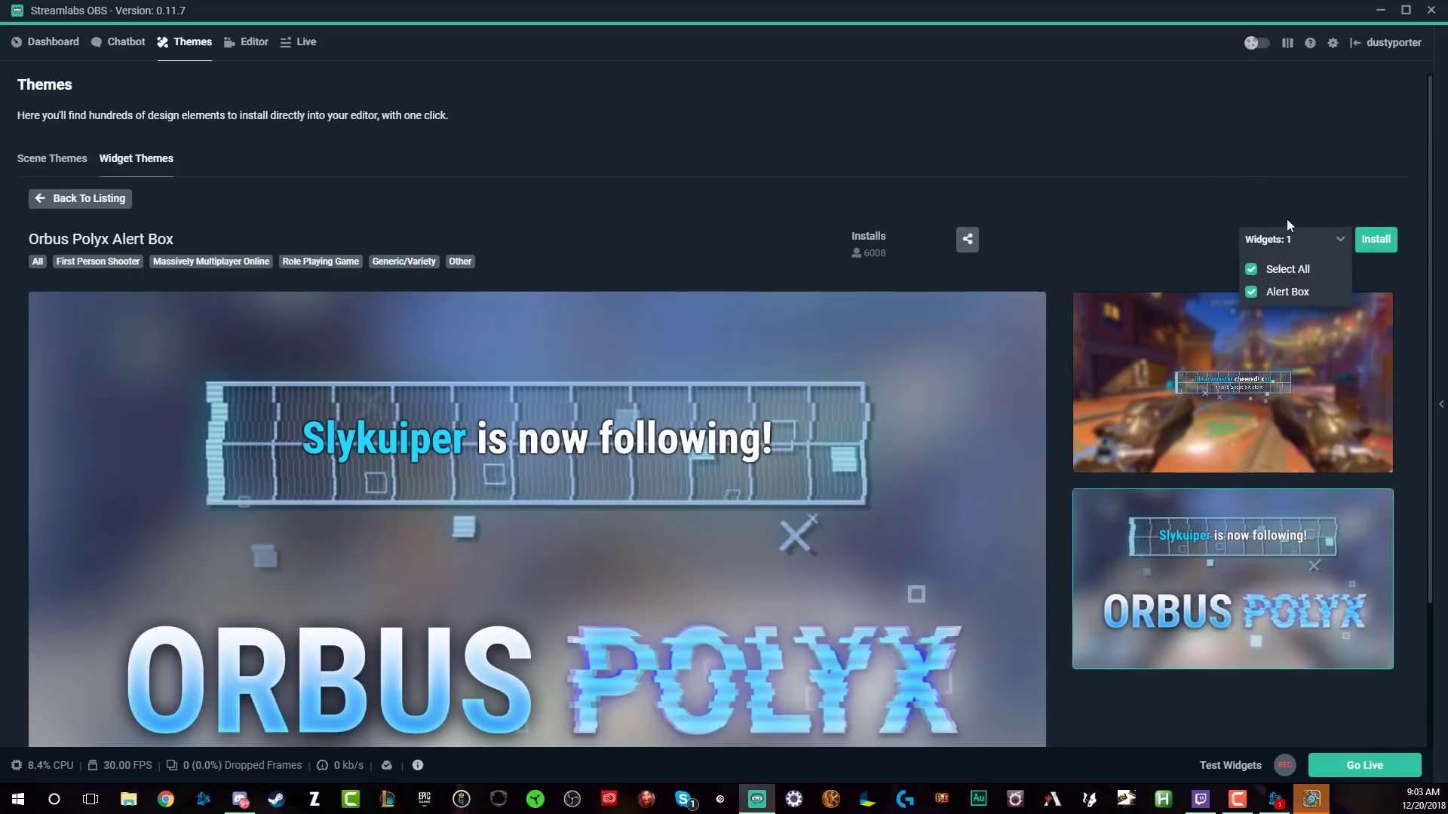
click(1377, 242)
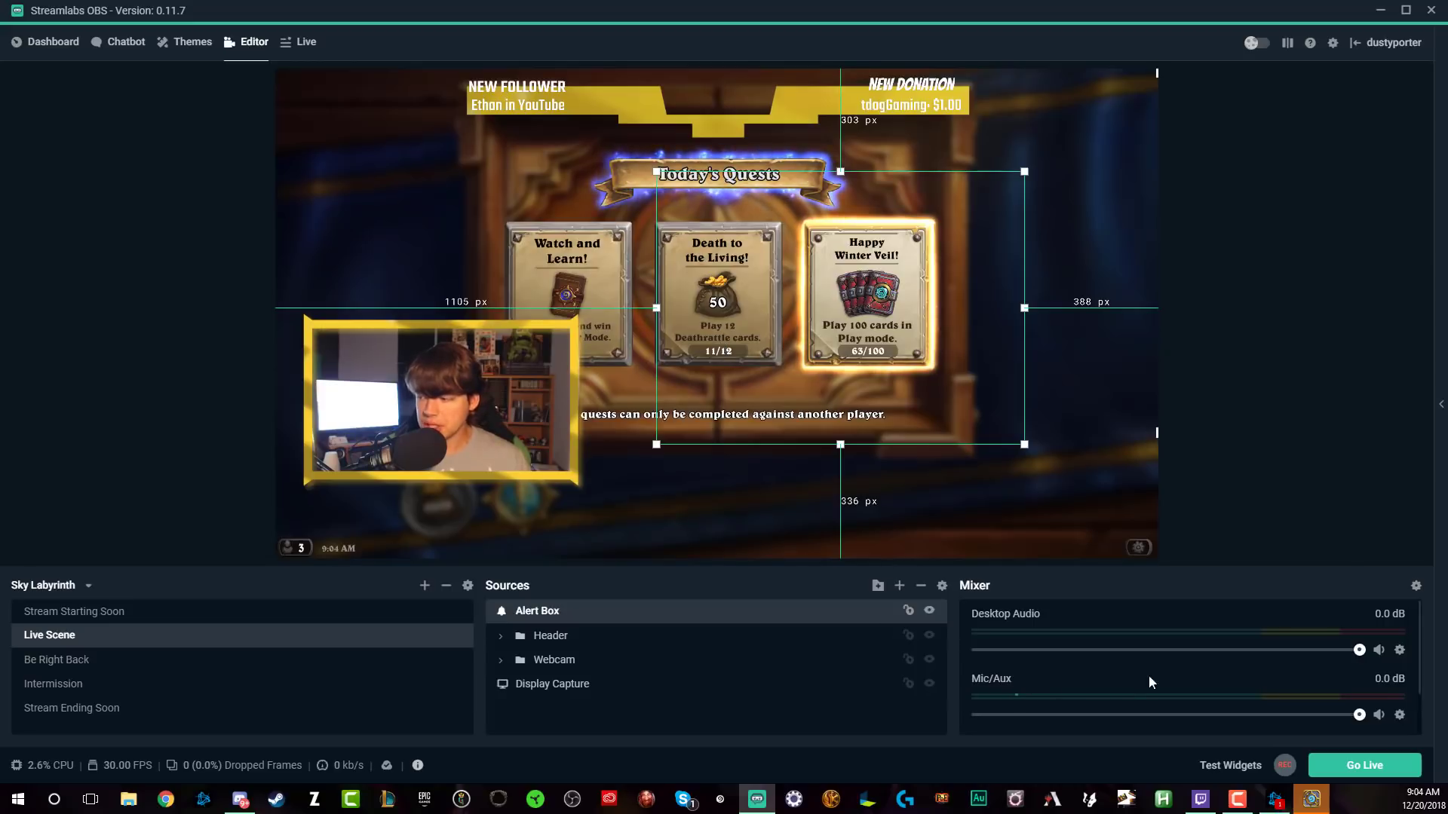
Fire a test subscriber alert over the Live Scene, then select Display Capture
click(1222, 769)
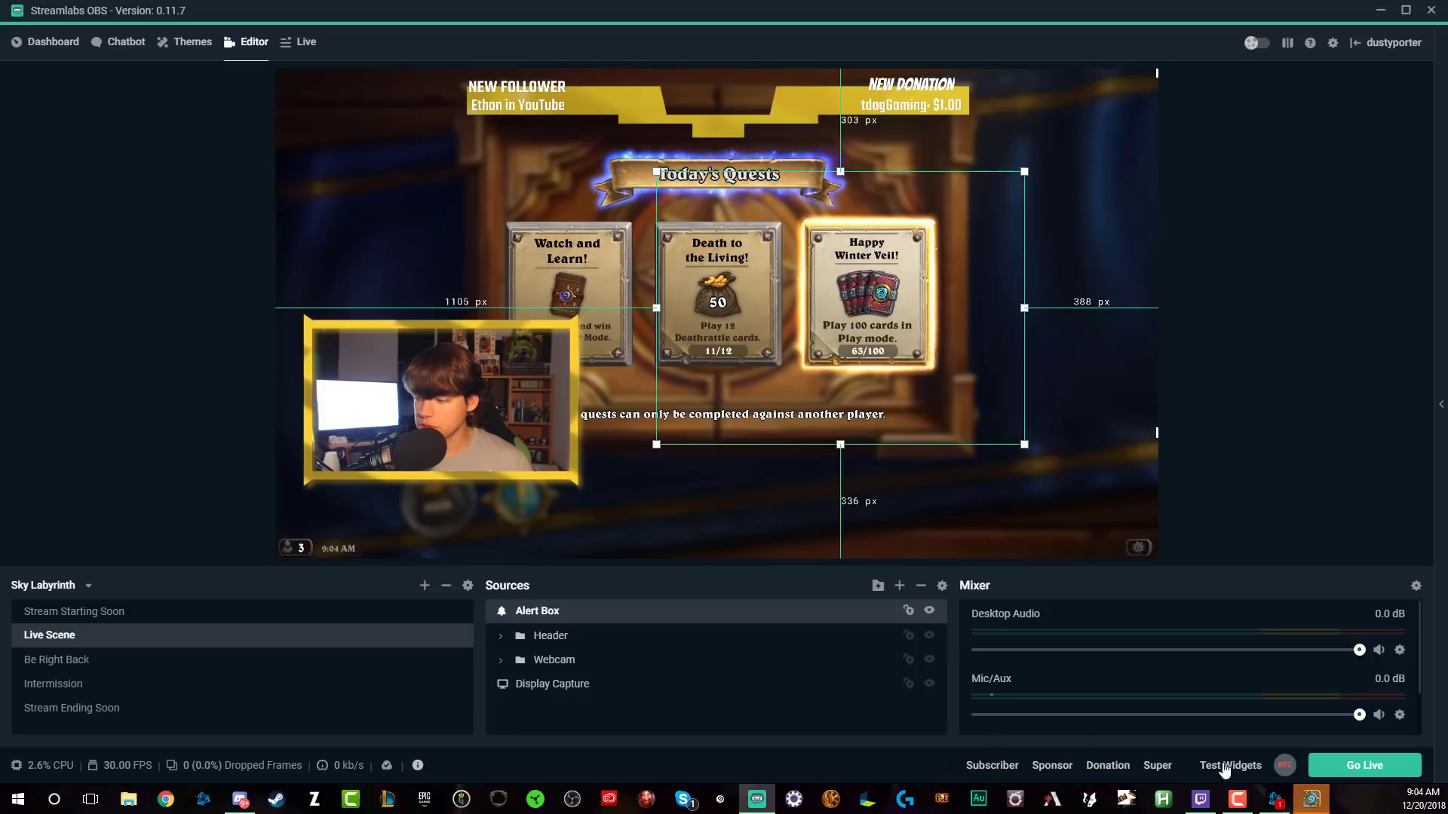
click(992, 766)
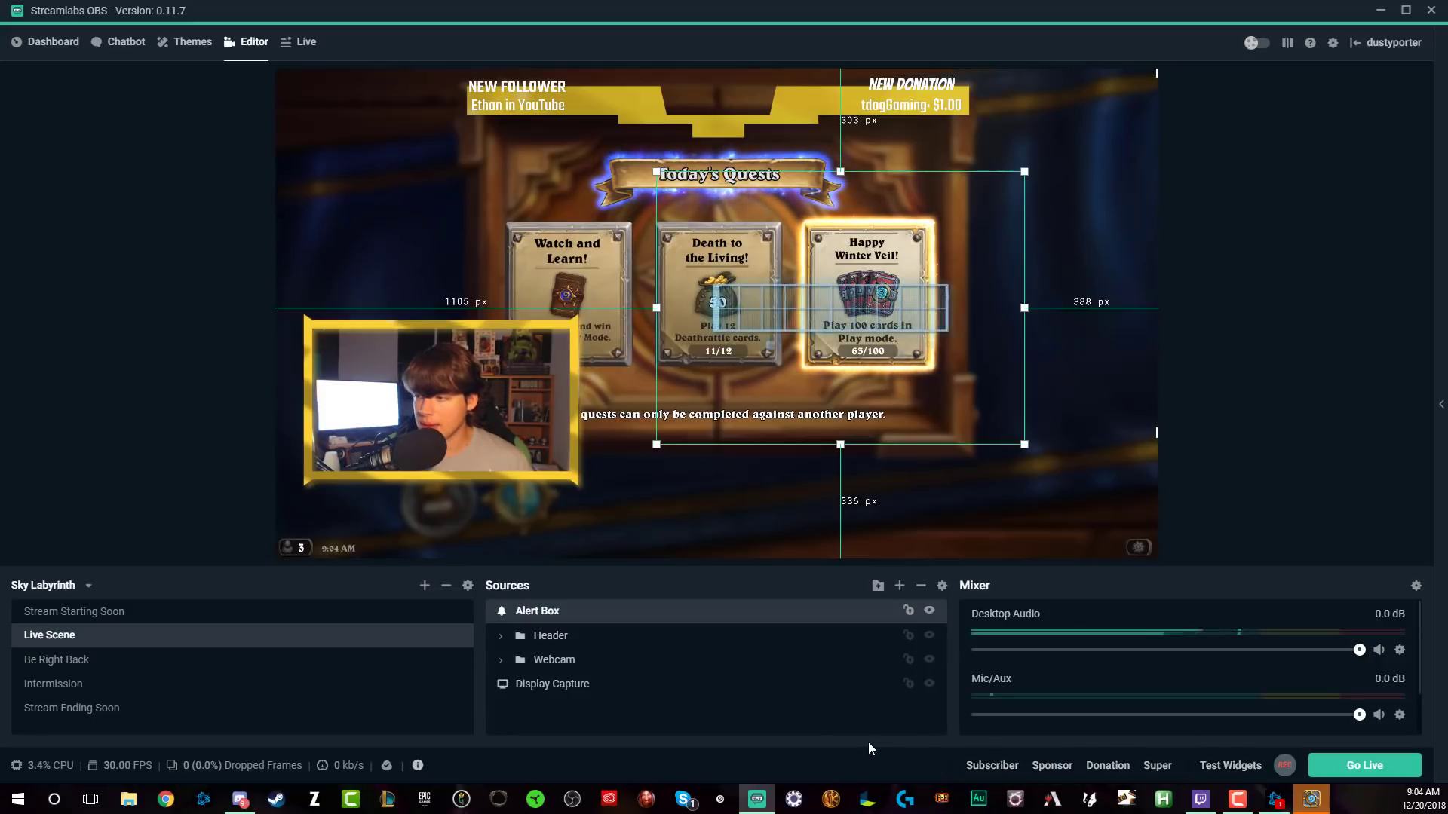
click(772, 684)
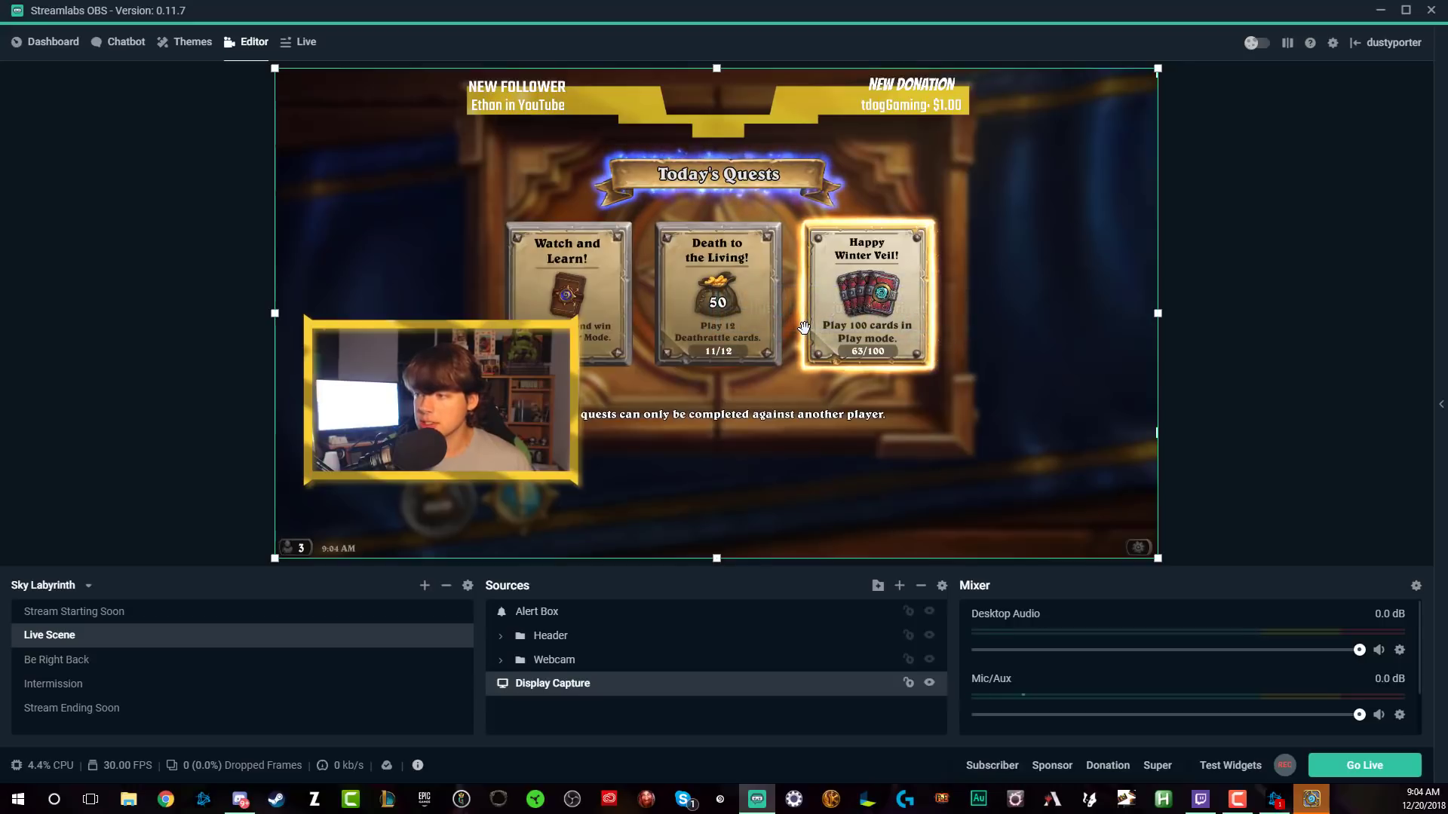
Move the Alert Box left and enlarge it just above the webcam, testing with a subscriber alert
click(569, 612)
drag(737, 426, 461, 224)
drag(489, 274, 372, 210)
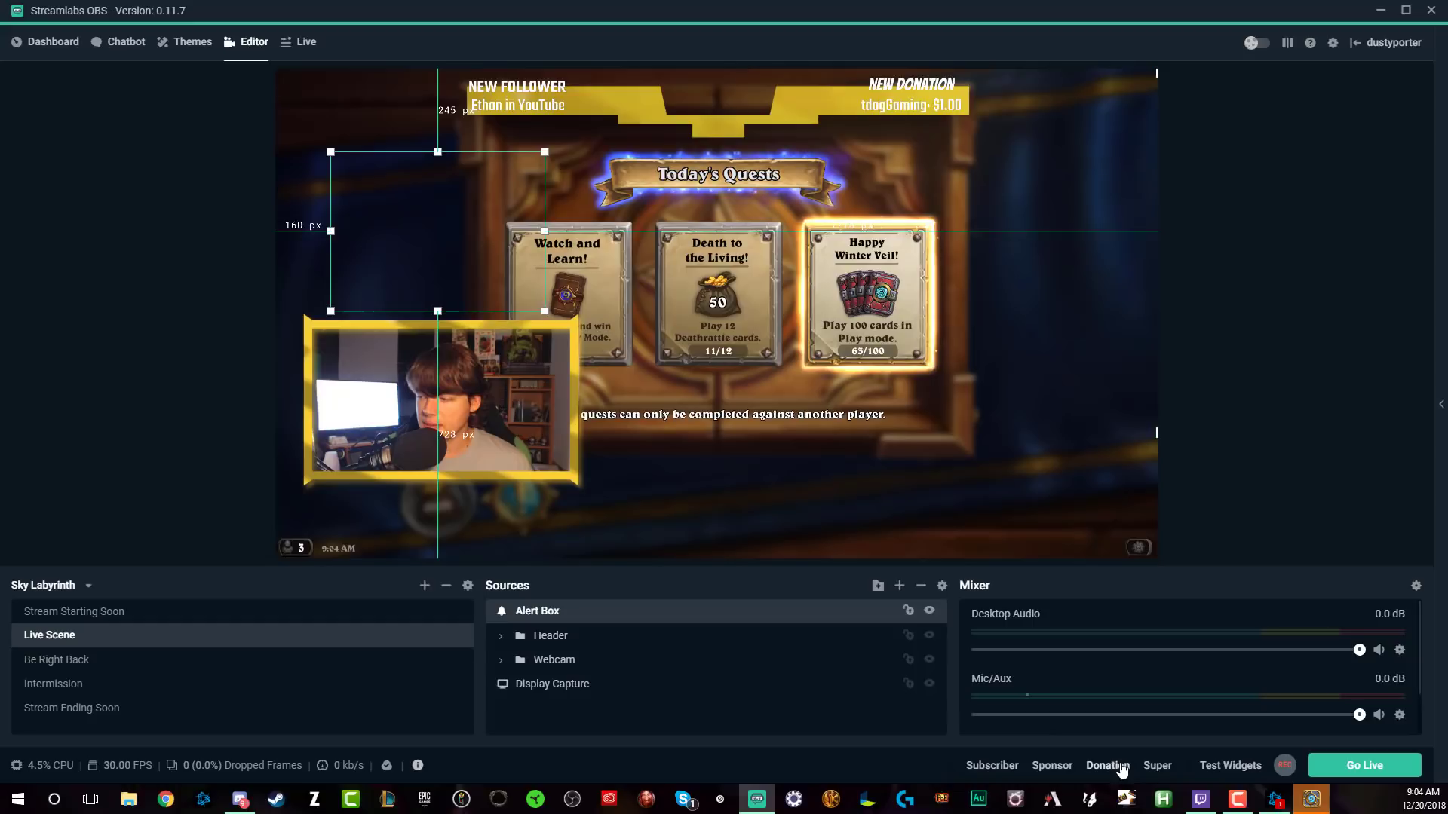
click(994, 768)
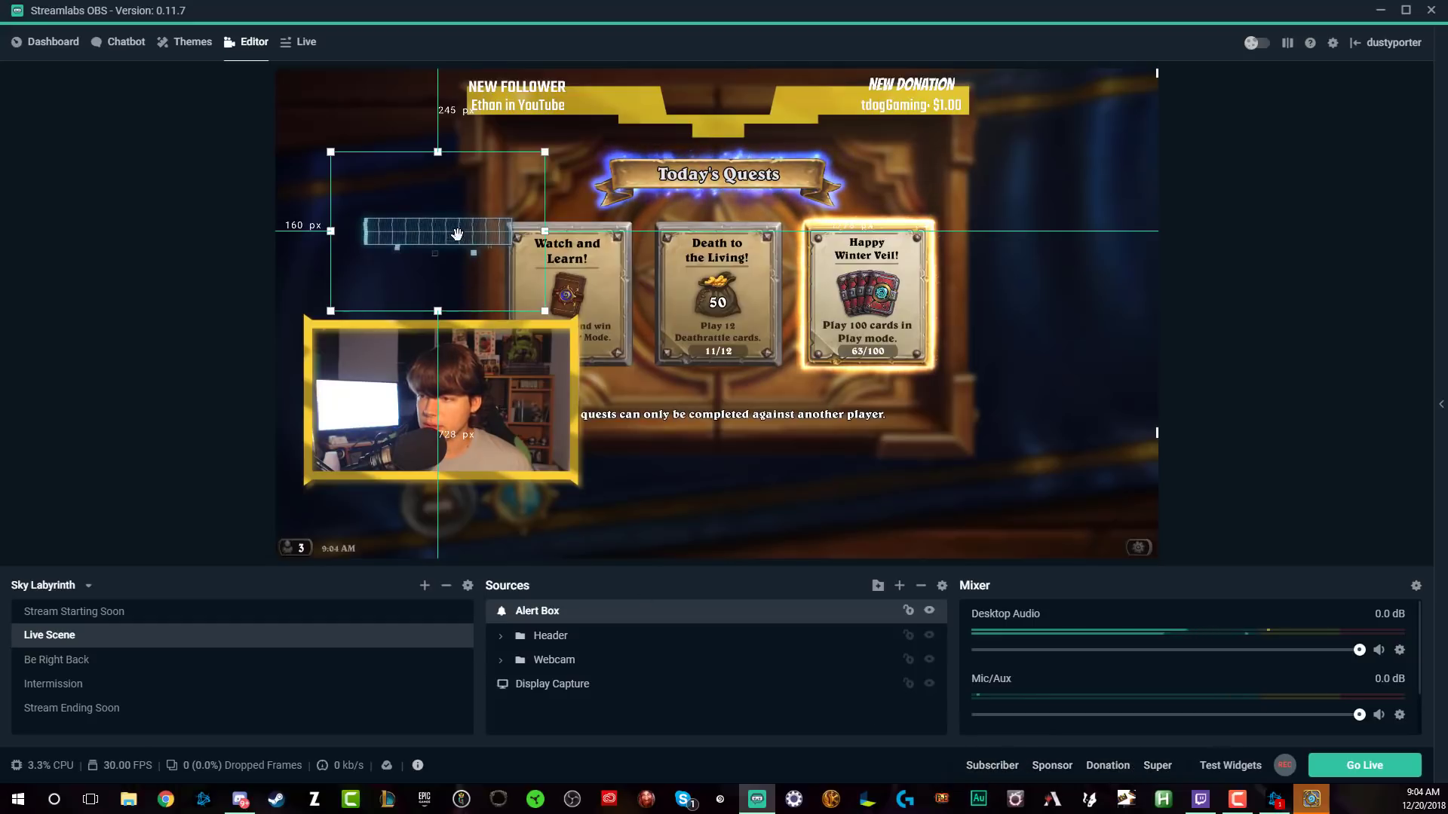
drag(454, 228, 478, 262)
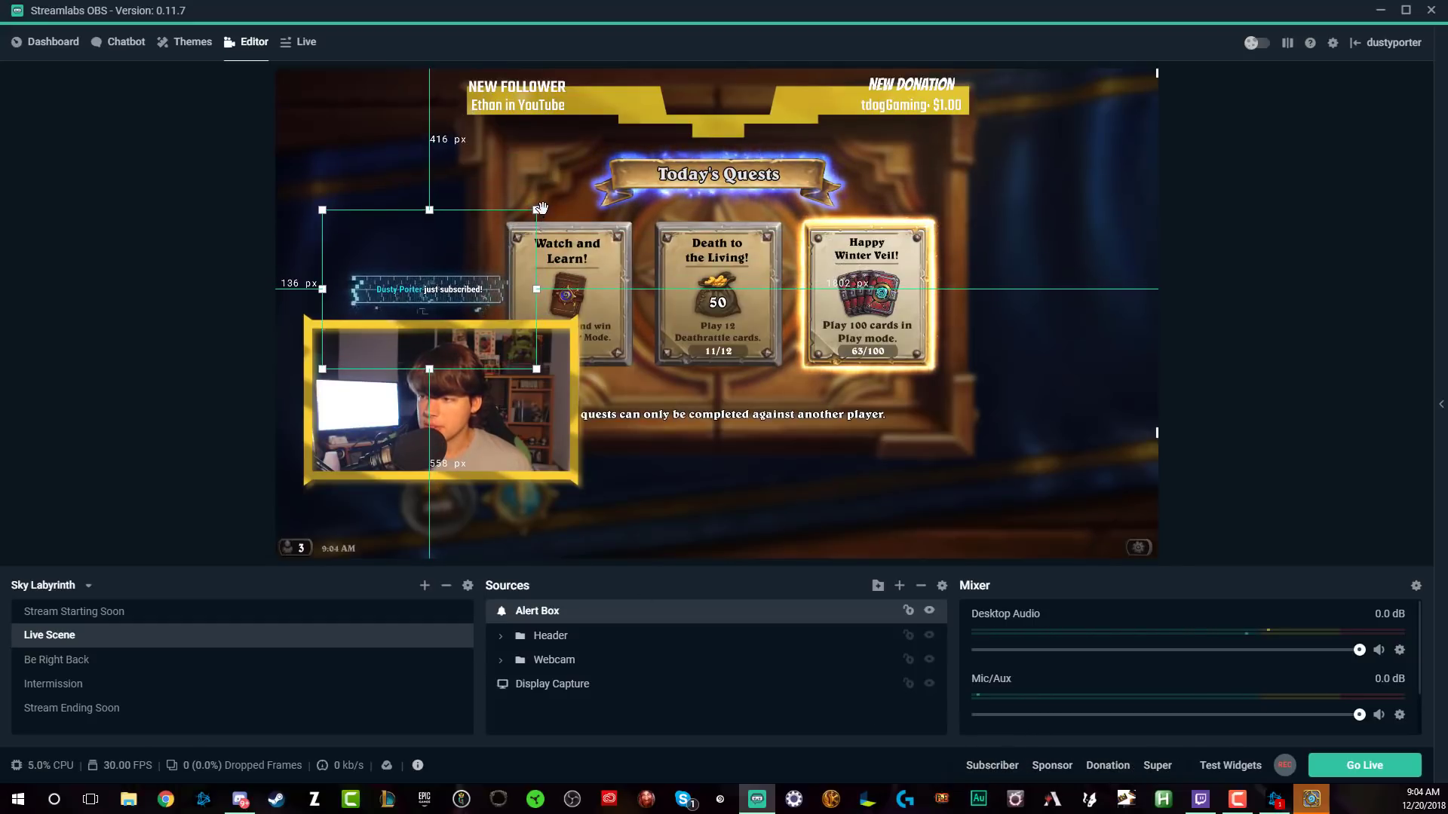
drag(541, 208, 670, 113)
drag(573, 247, 524, 293)
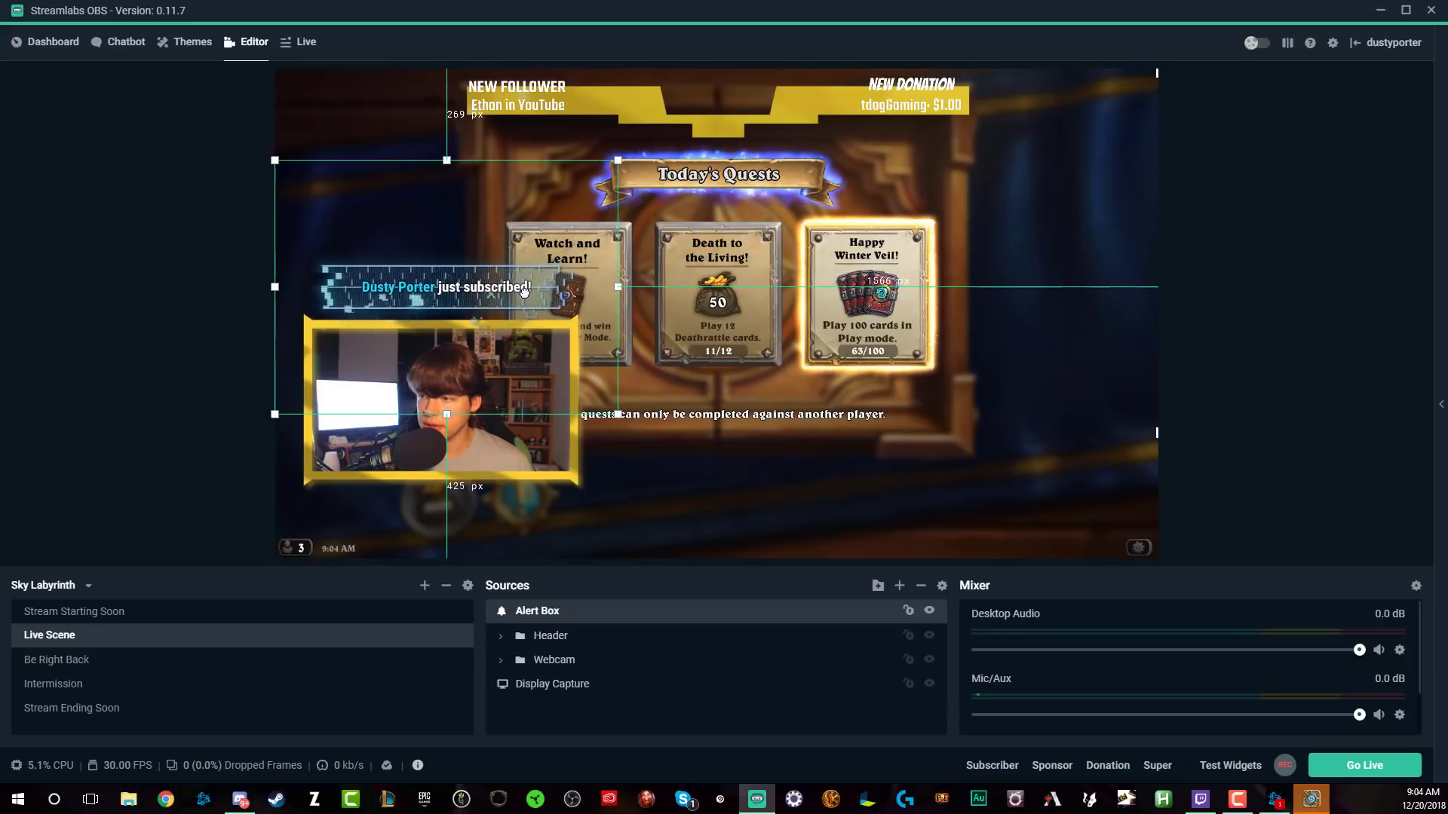
click(191, 363)
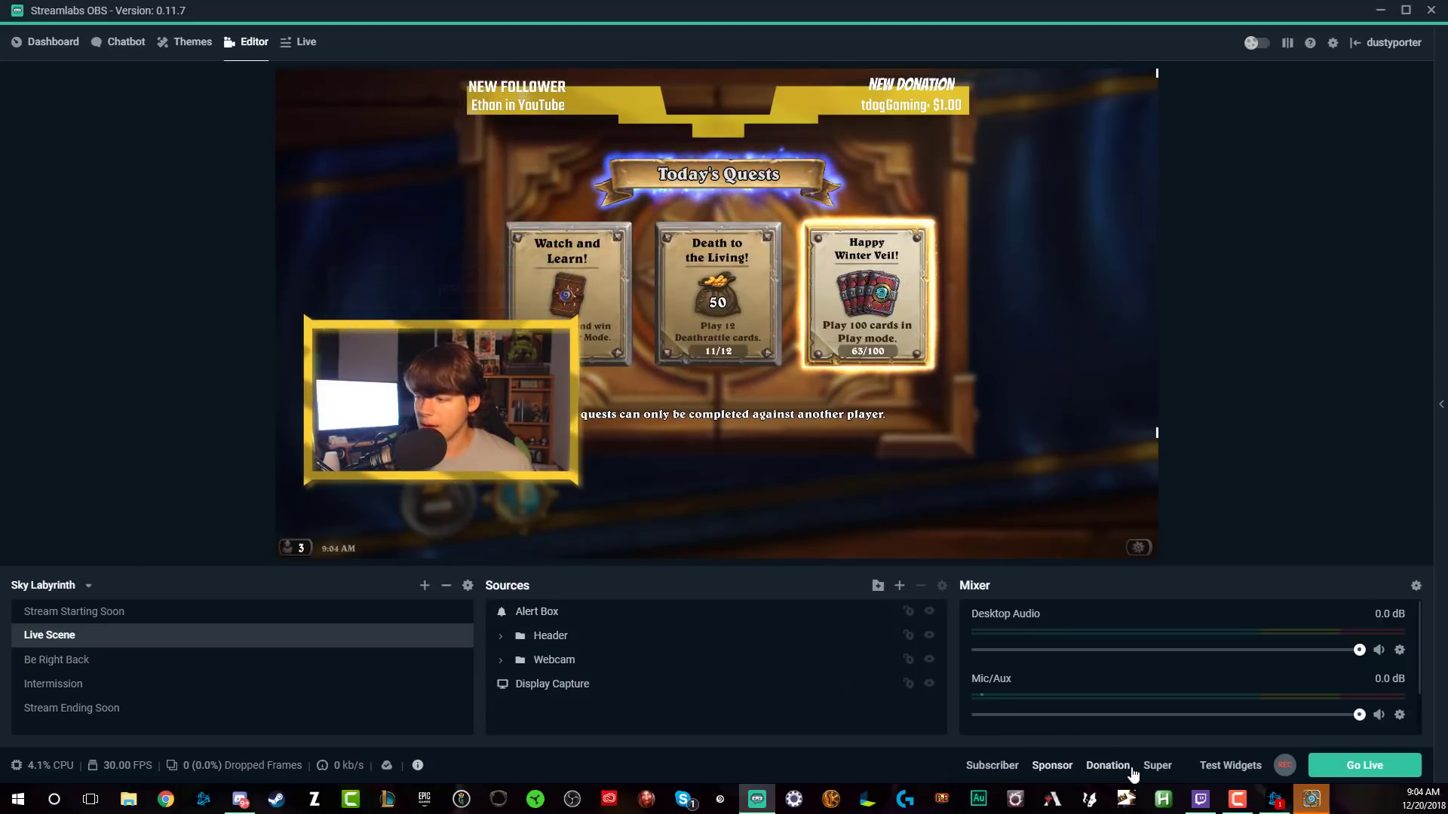